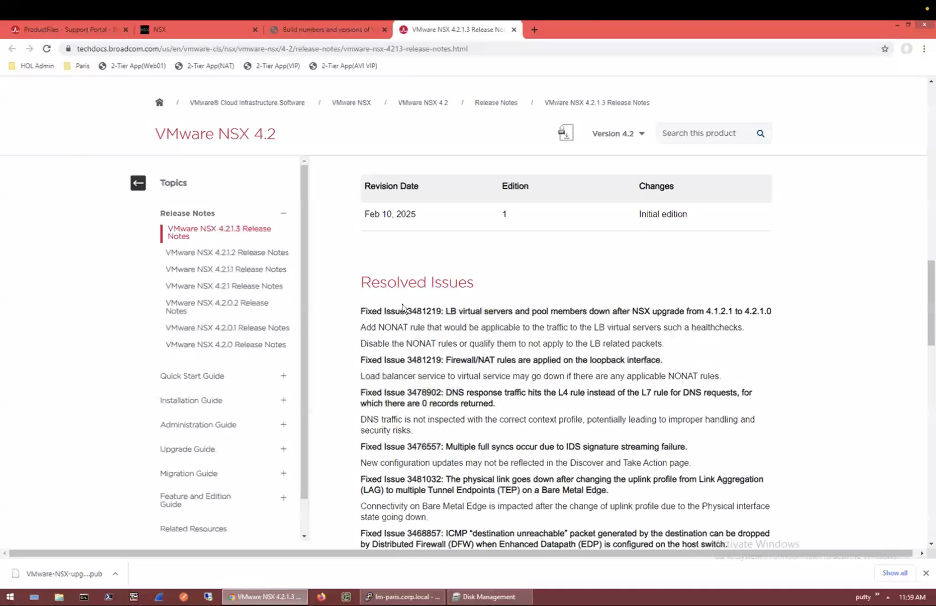
Step: Review the VMware NSX 4.2.1.3 release notes through the resolved issues, and return to the NSX build numbers article
scroll(433, 292, up, 20)
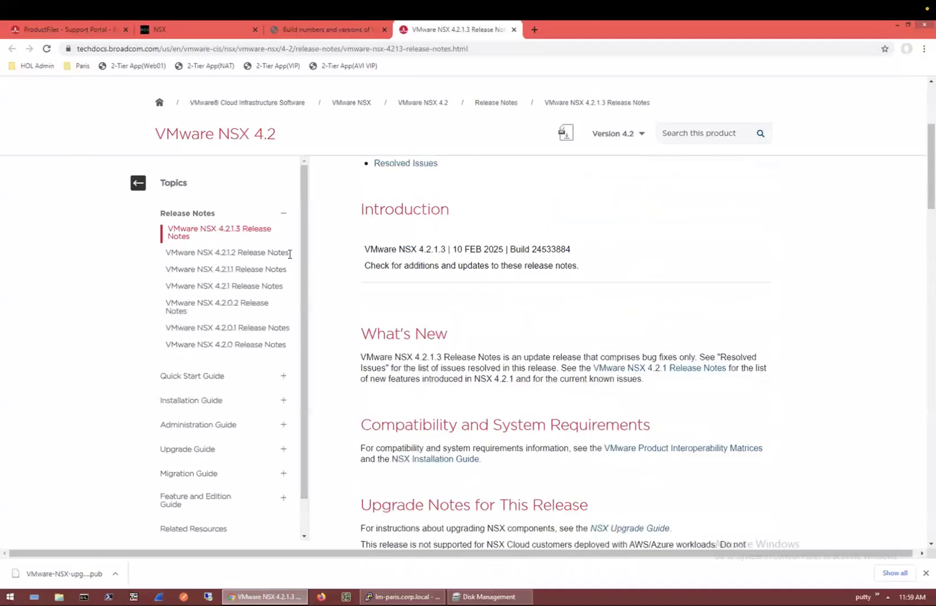
scroll(410, 261, down, 5)
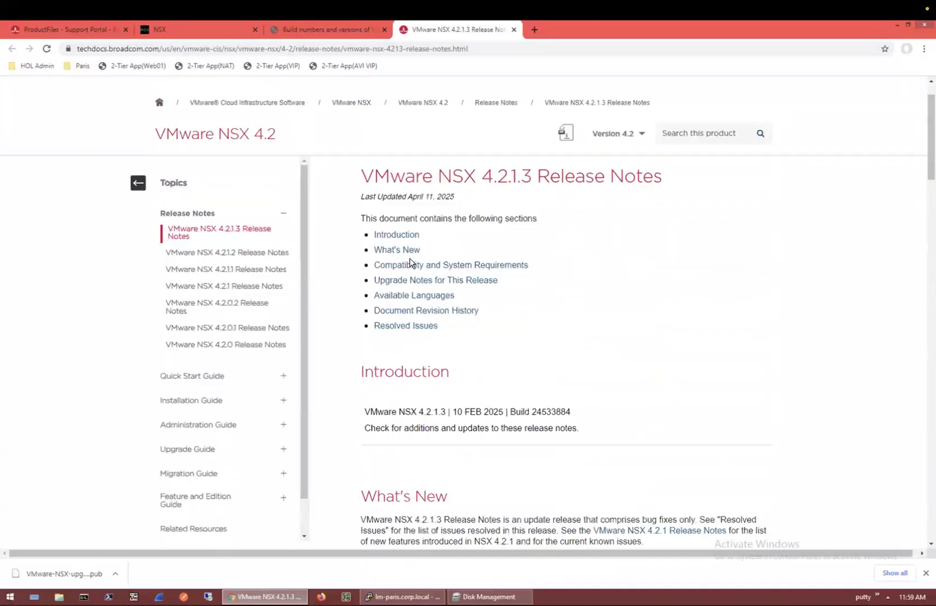
scroll(410, 266, down, 3)
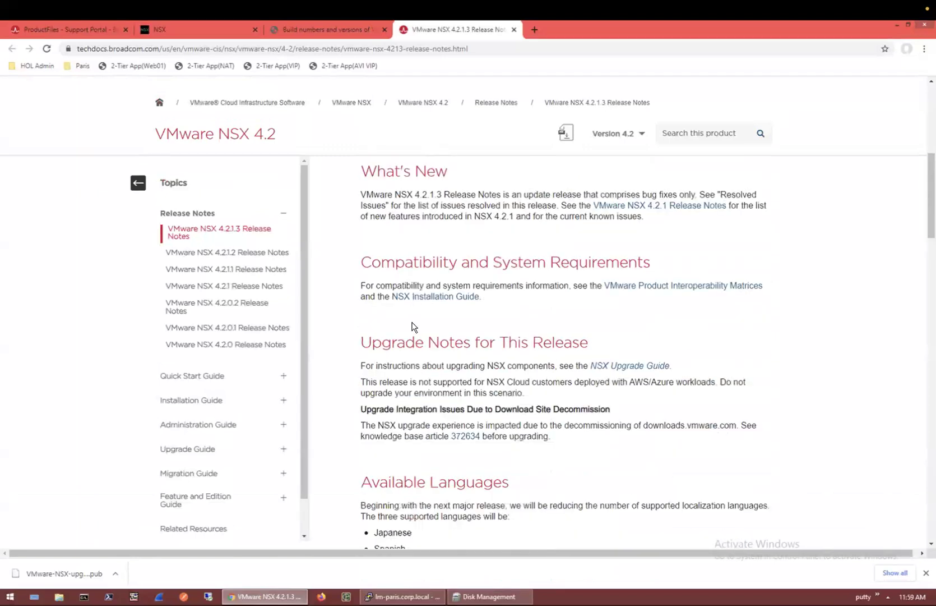
scroll(414, 326, down, 3)
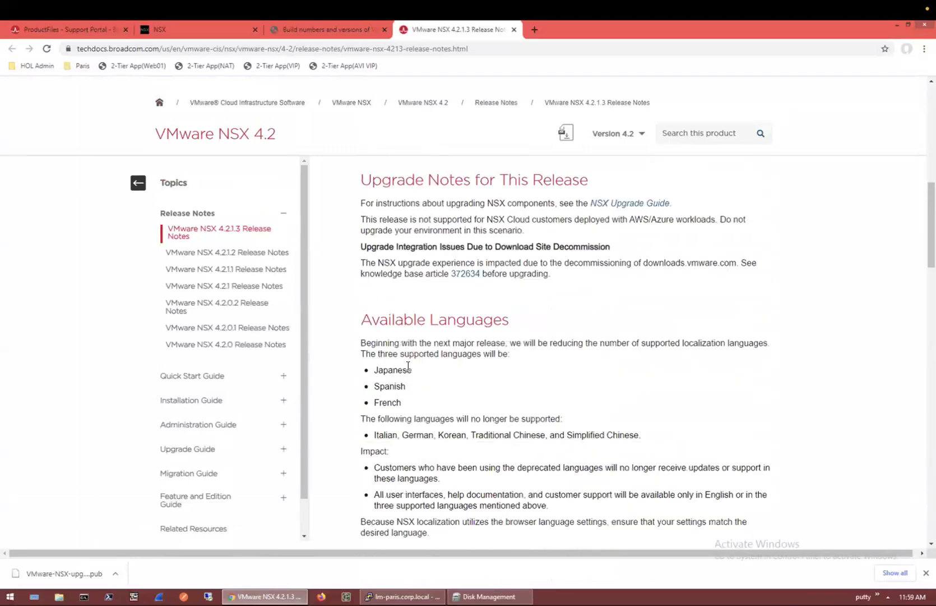
scroll(408, 365, down, 15)
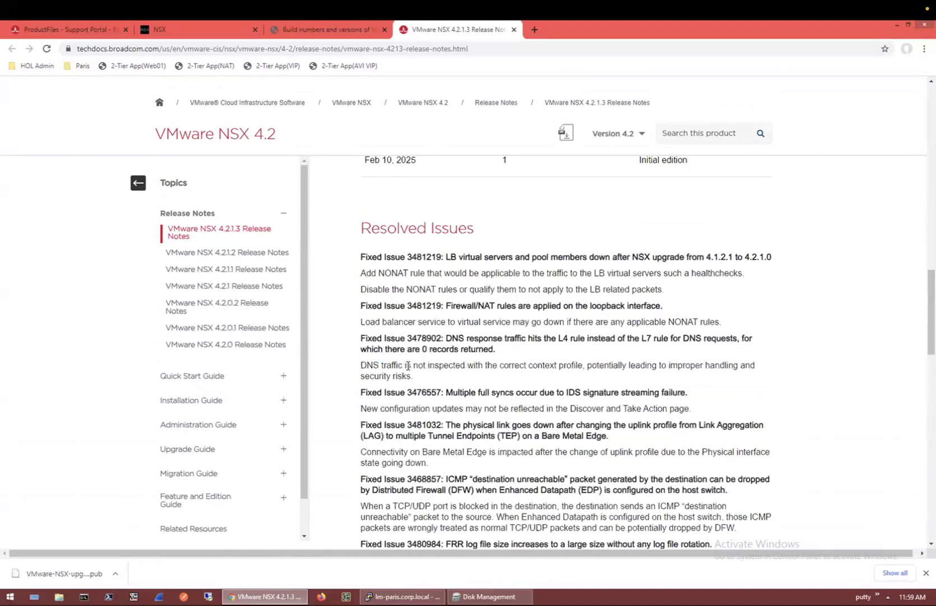
scroll(408, 349, down, 4)
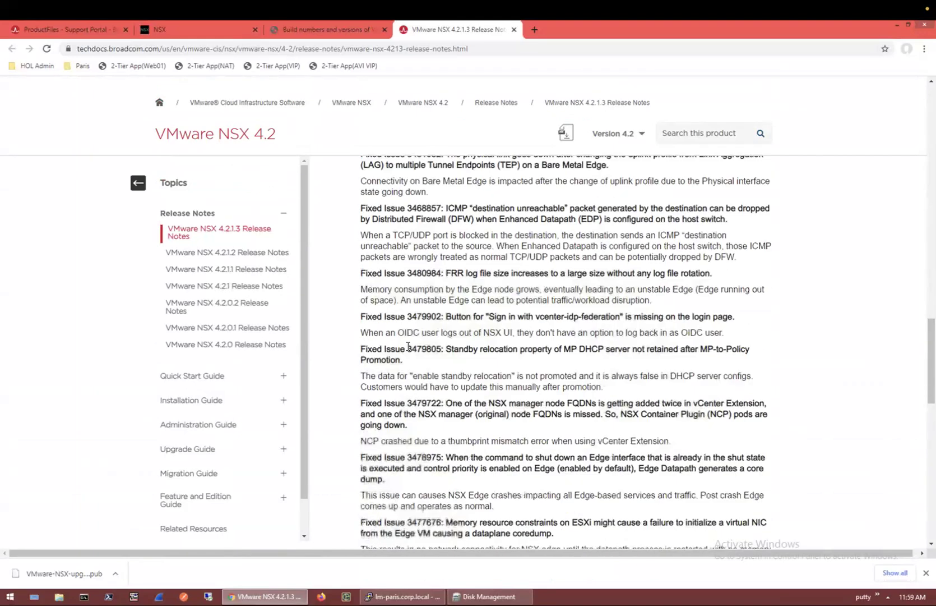
scroll(407, 387, down, 10)
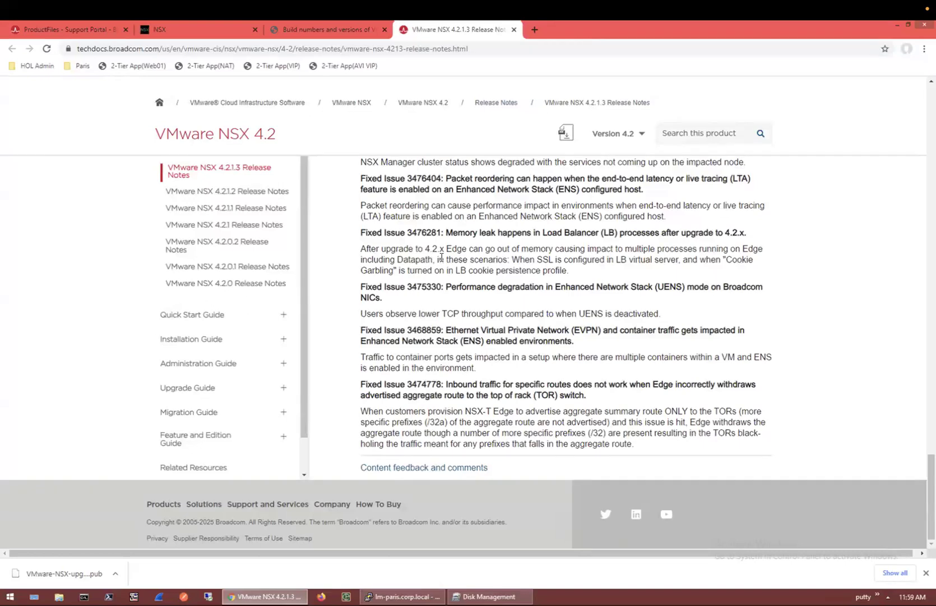
scroll(441, 257, up, 10)
scroll(449, 264, up, 10)
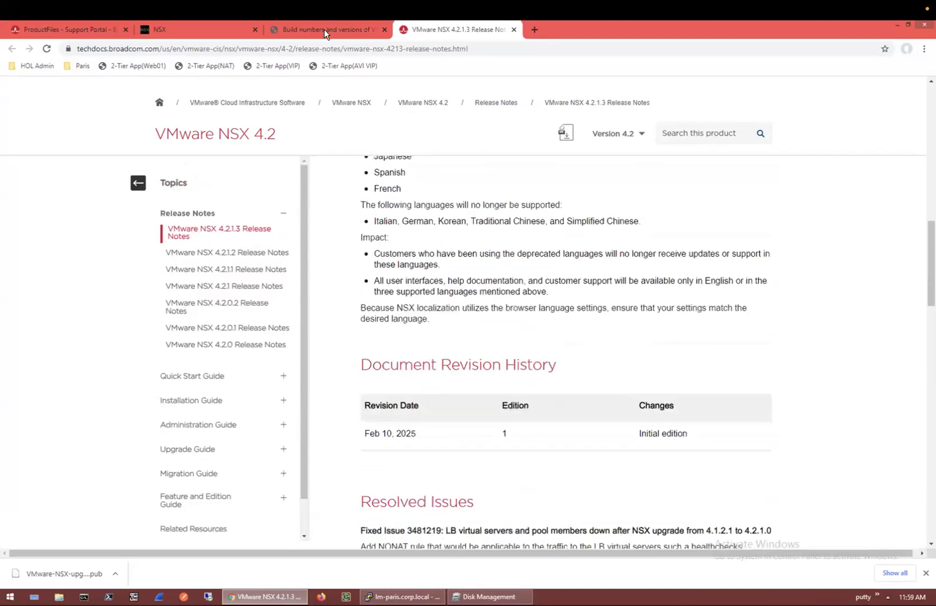
click(322, 29)
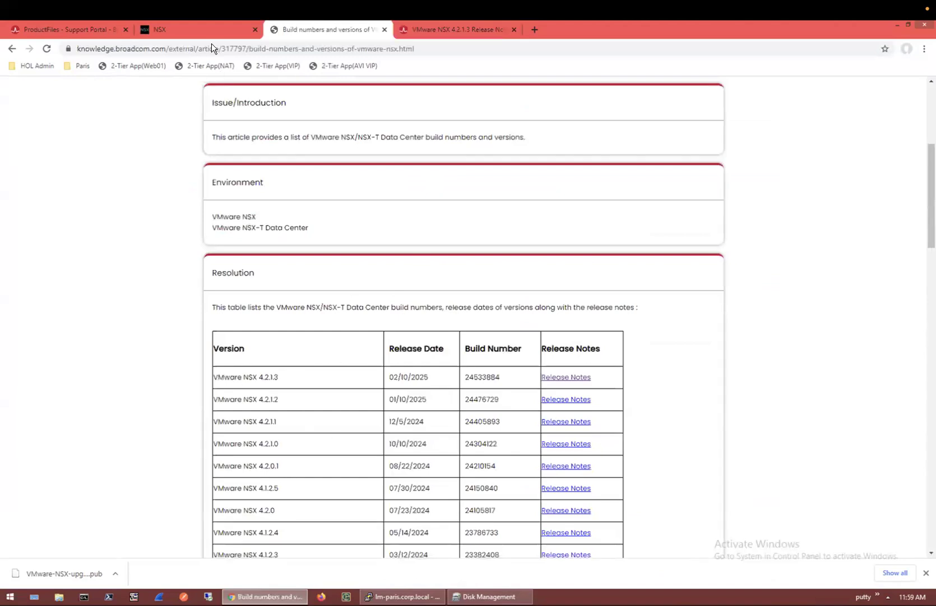
Step: In NSX Manager, open the Upgrade page for the appliances and check the installed version in the About information
click(208, 30)
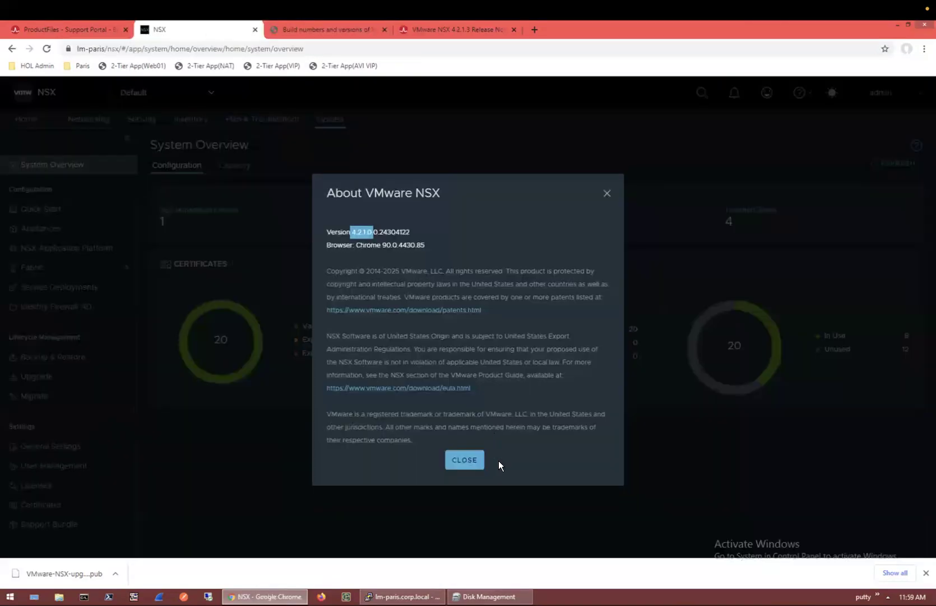
key(Escape)
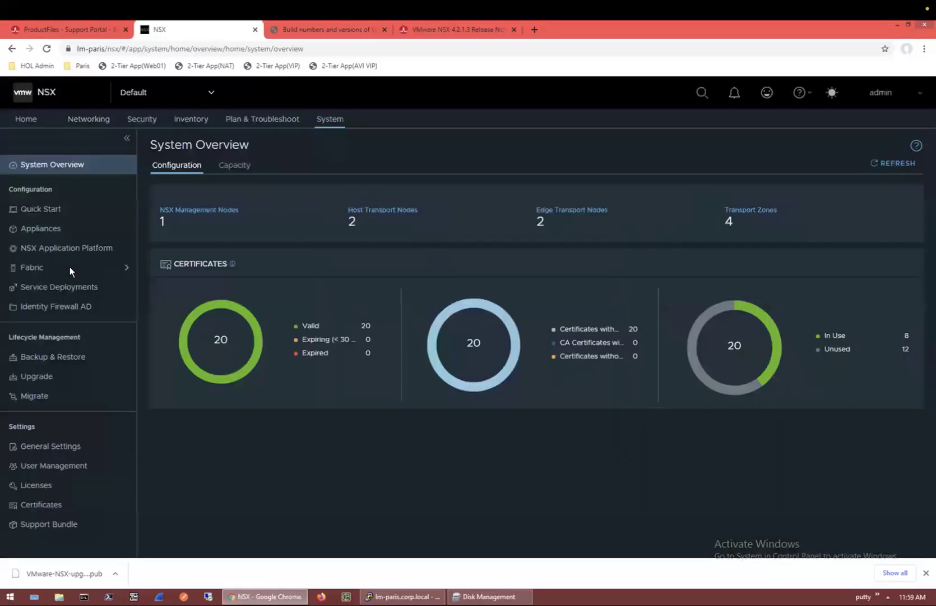
click(45, 383)
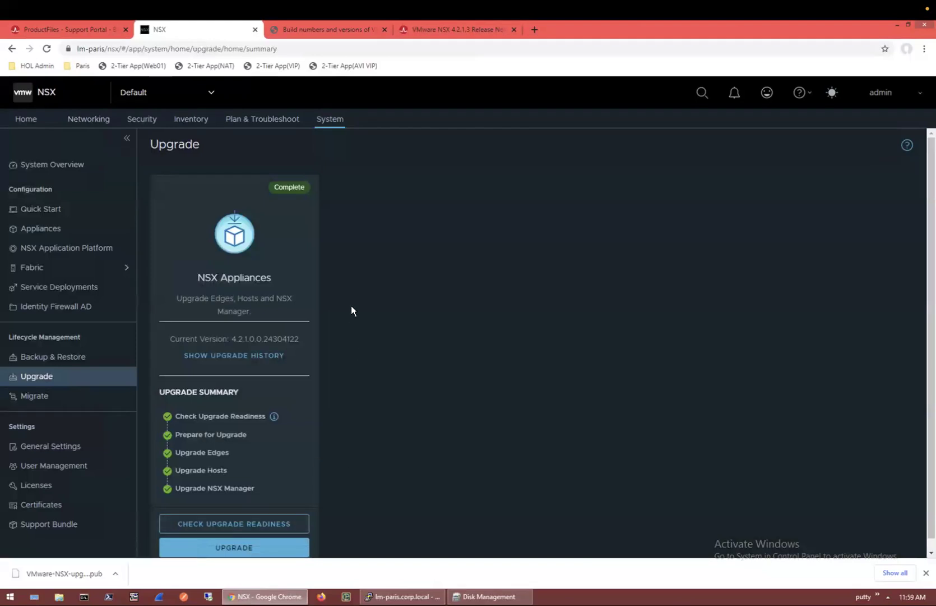
click(800, 93)
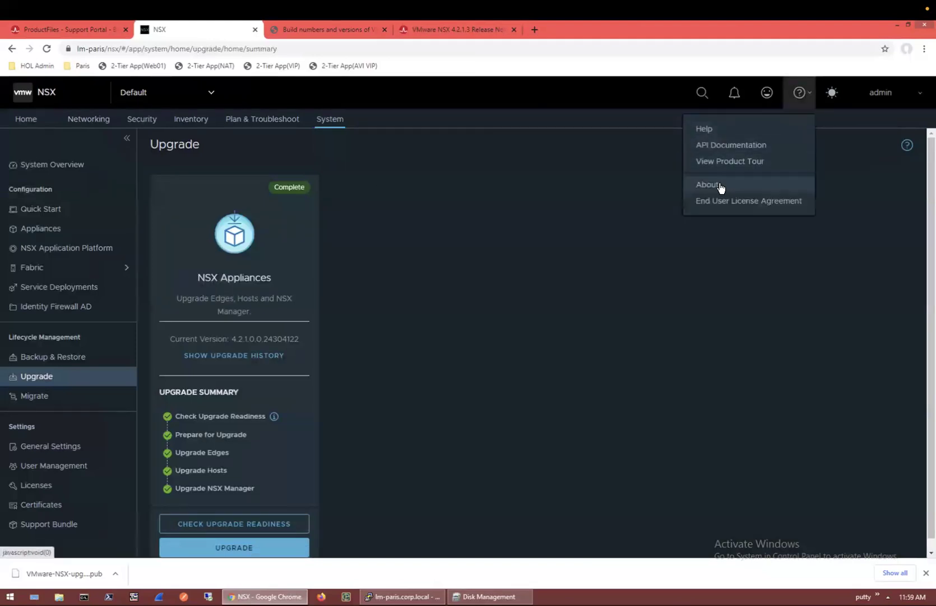
click(721, 187)
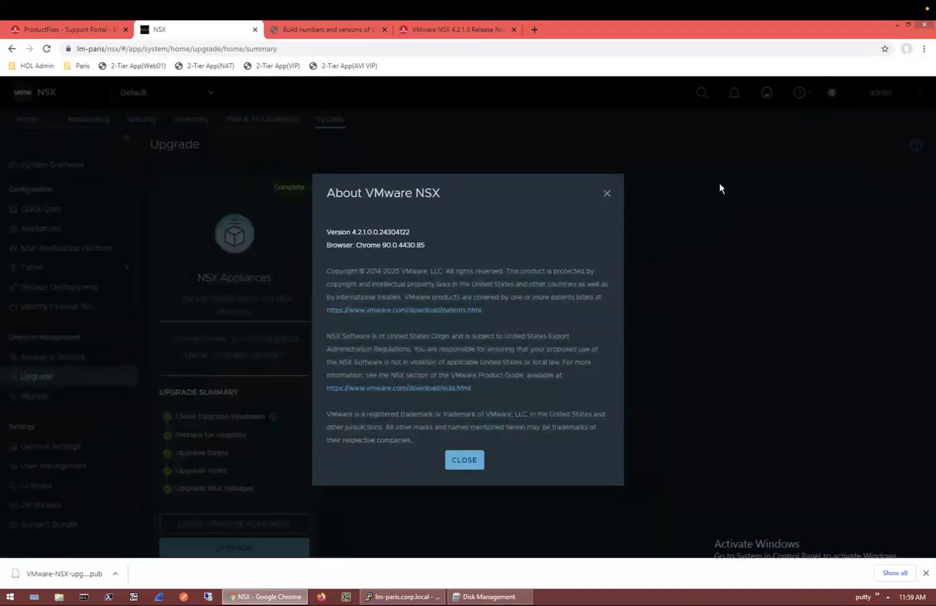
click(464, 460)
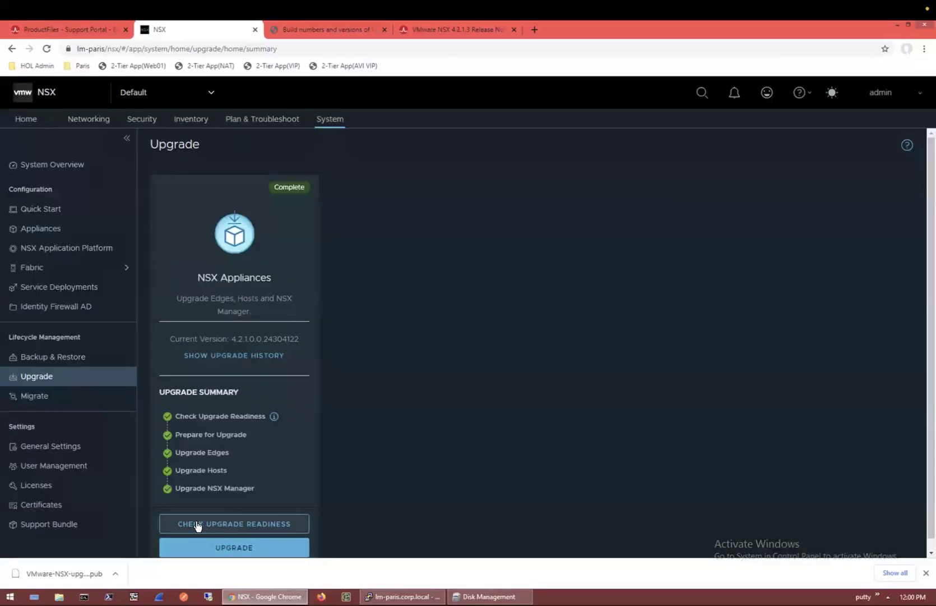
Step: Start the upgrade readiness check and upload the local bundle VMware-NSX-upgrade-bundle-4.2.1.3.0.24533884-pre-check.pub
click(243, 529)
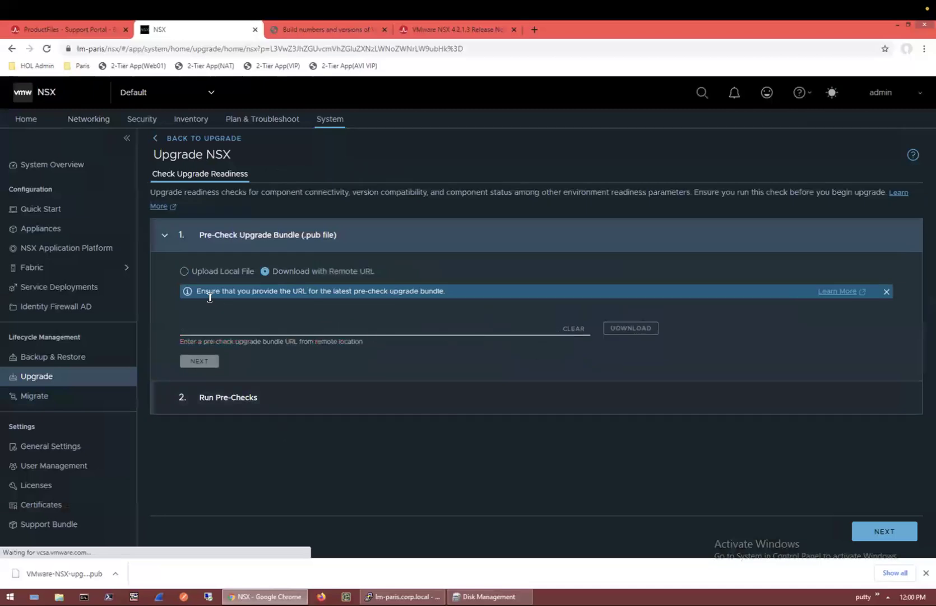
click(192, 275)
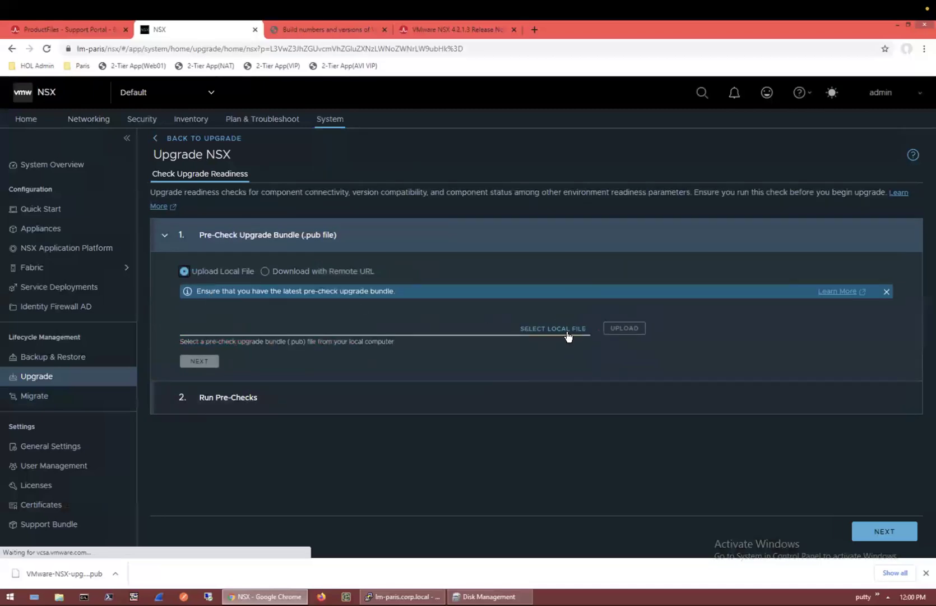
click(567, 332)
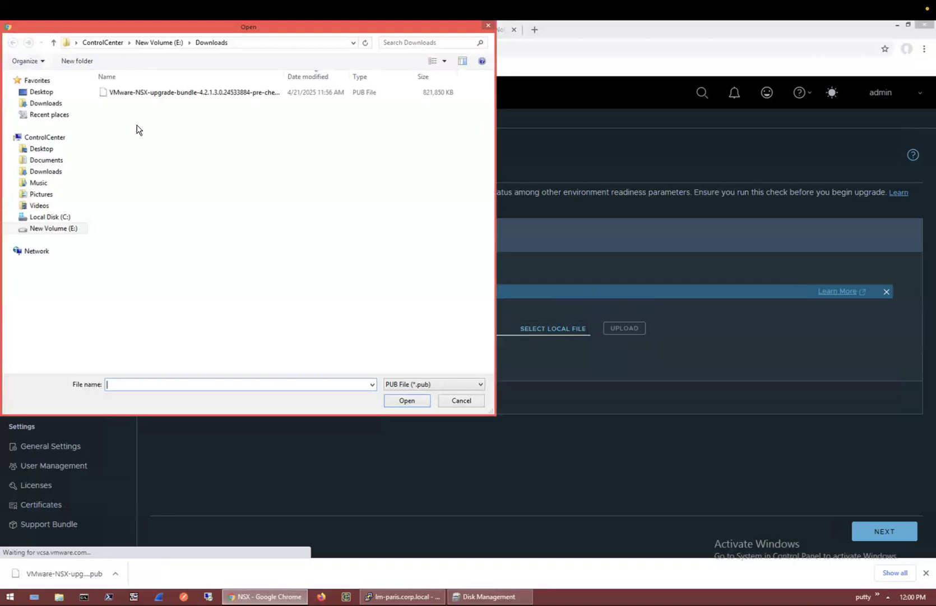
double_click(254, 93)
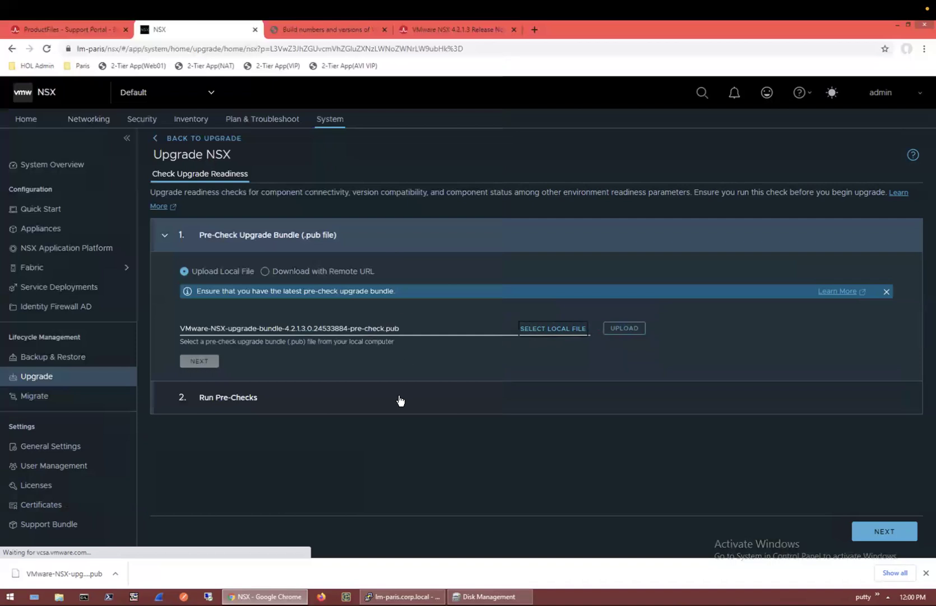
click(625, 326)
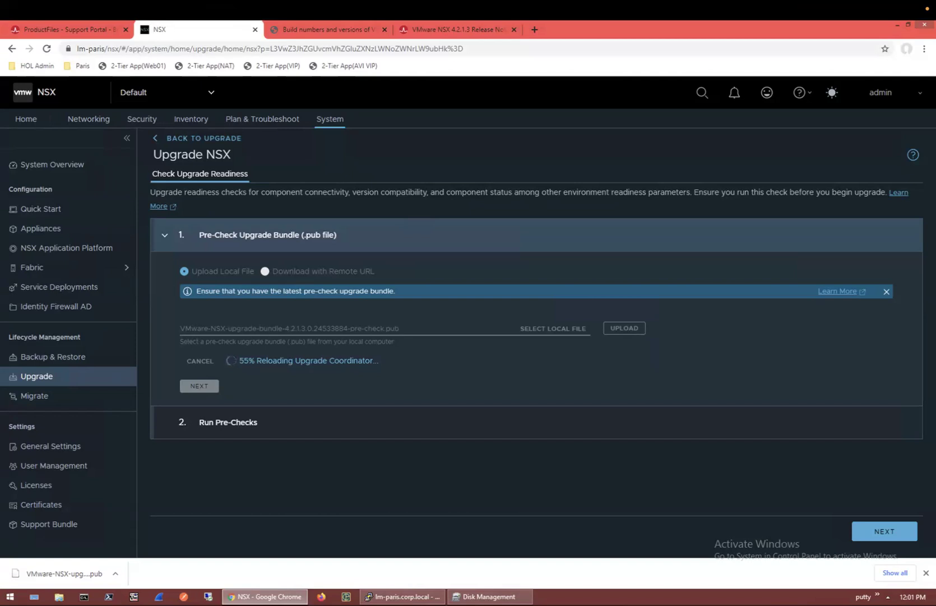
Step: Examine the active NSX alarms and the System monitoring dashboard for the health of the environment
click(23, 122)
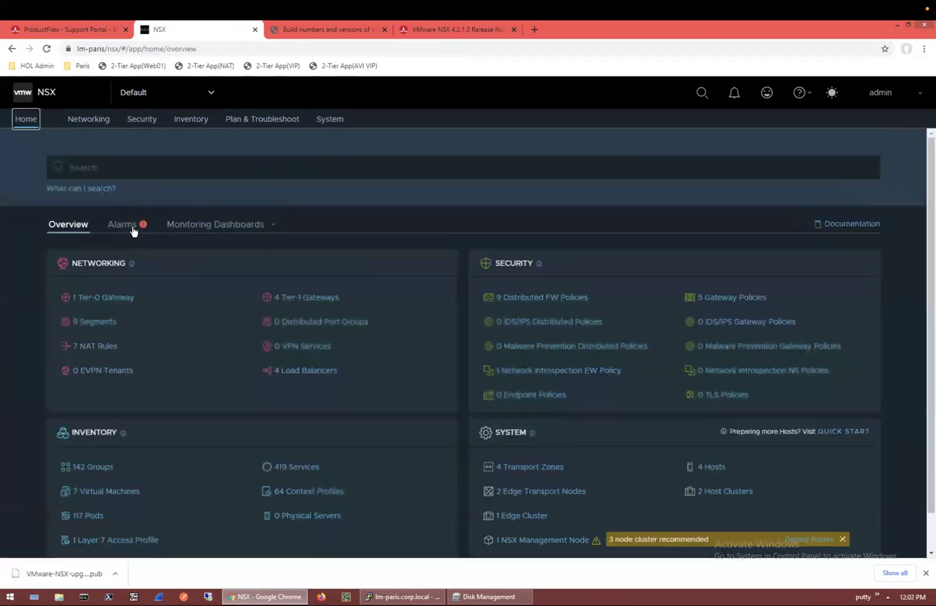
click(133, 227)
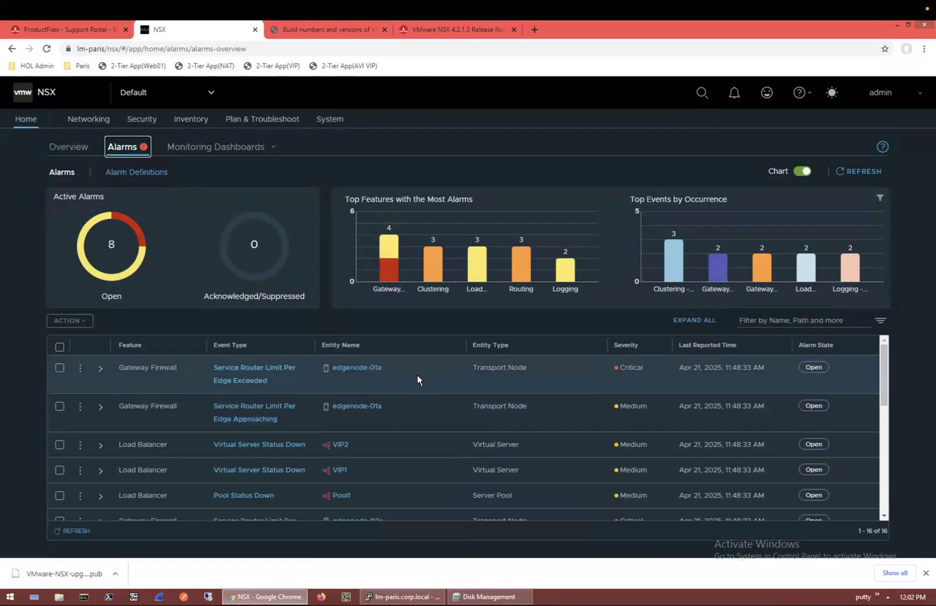
click(253, 150)
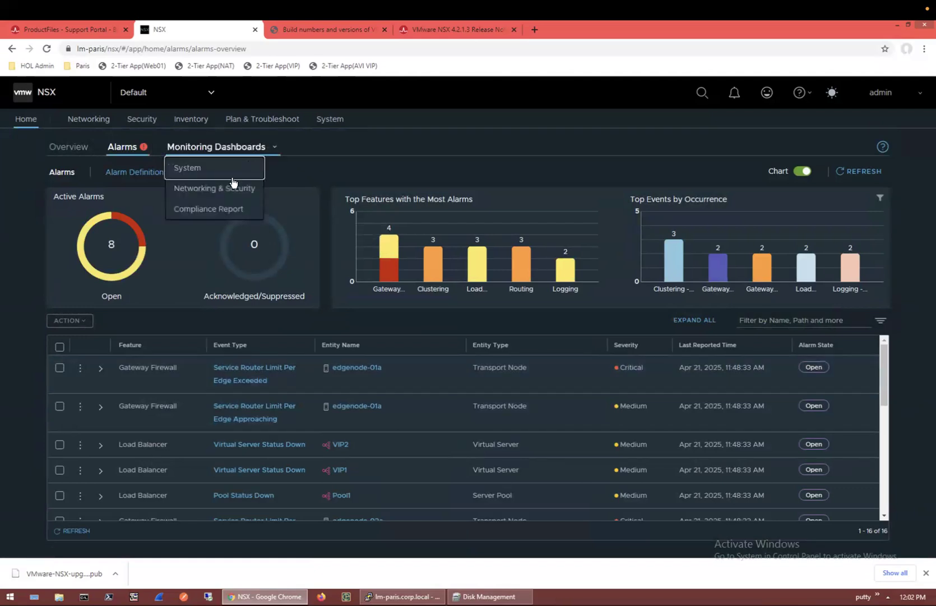
click(181, 171)
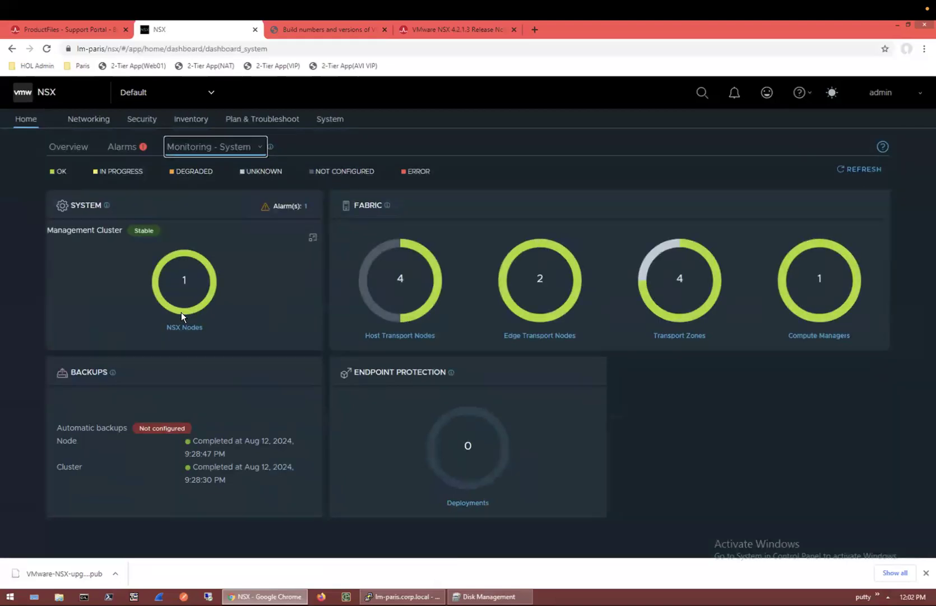
Step: Examine the last backup's status details and the status of the NSX Manager appliances
click(336, 120)
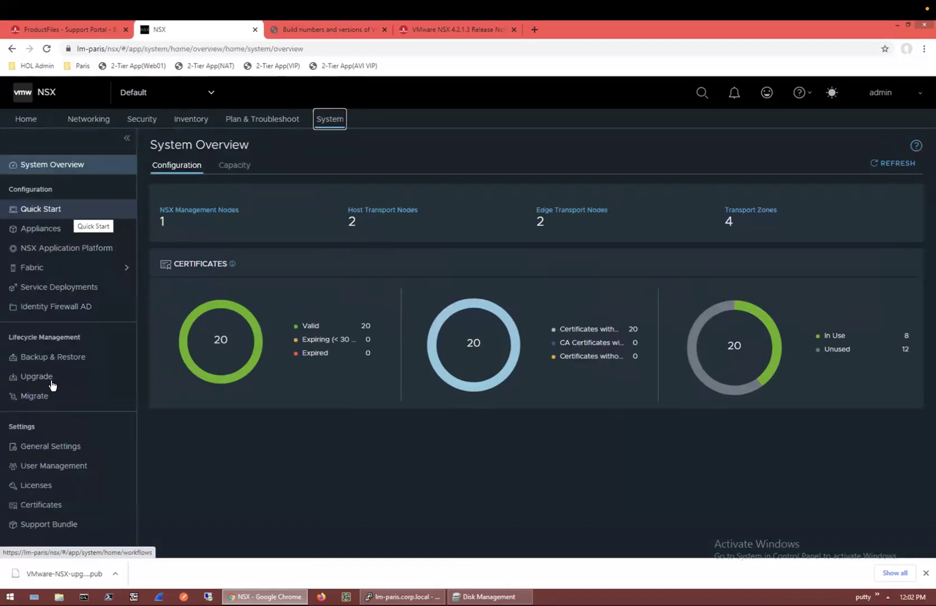
click(61, 360)
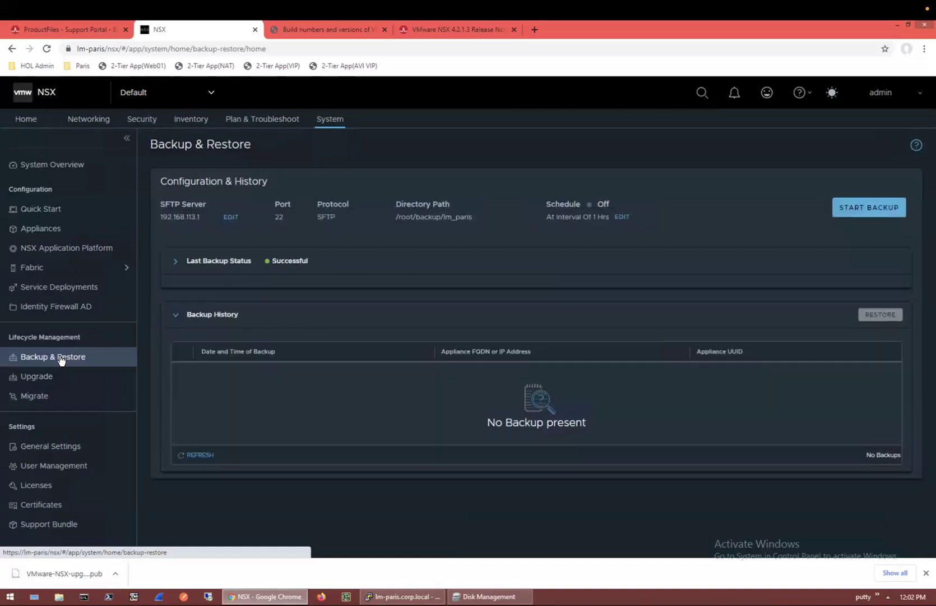
click(173, 265)
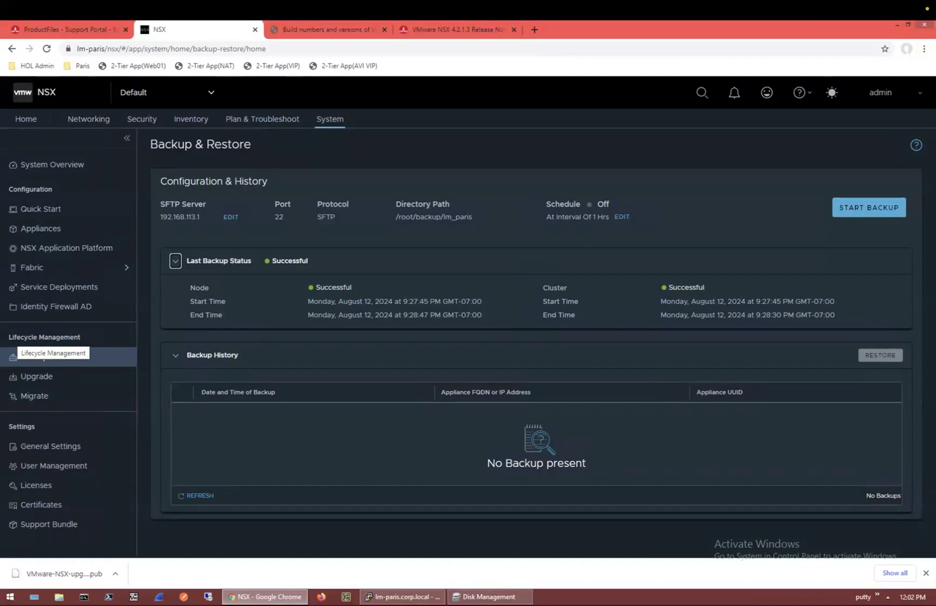
click(57, 228)
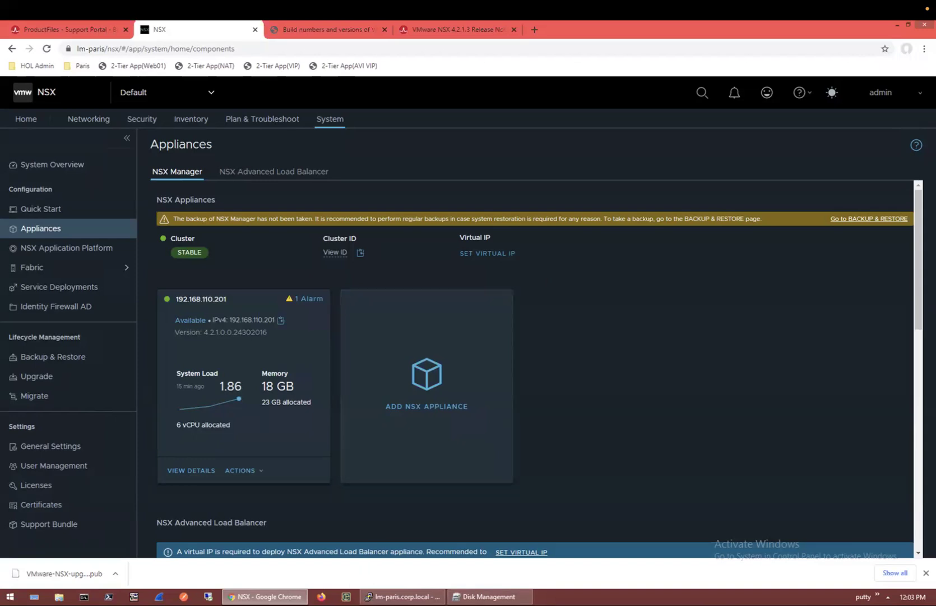
Step: Switch to the PuTTY session and run "get service install-upgrade" to check the upgrade service's state and the node it is enabled on
click(402, 596)
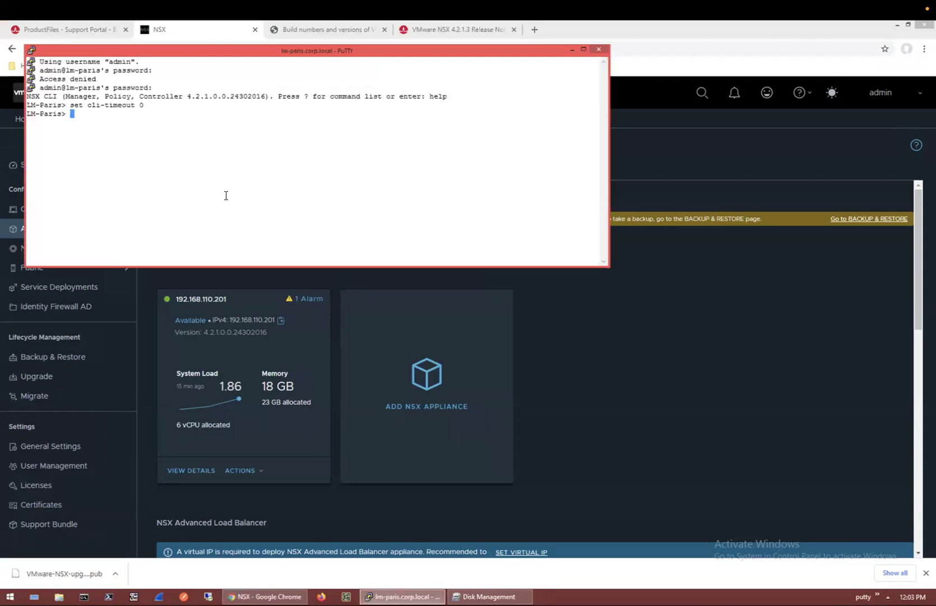
text(get service install-upgrade)
key(Return)
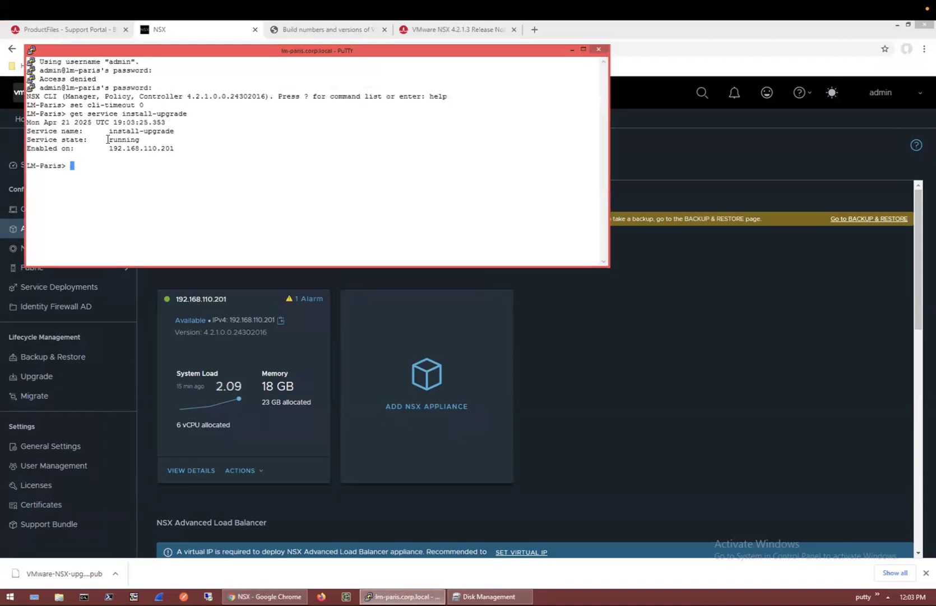
drag(109, 148, 175, 149)
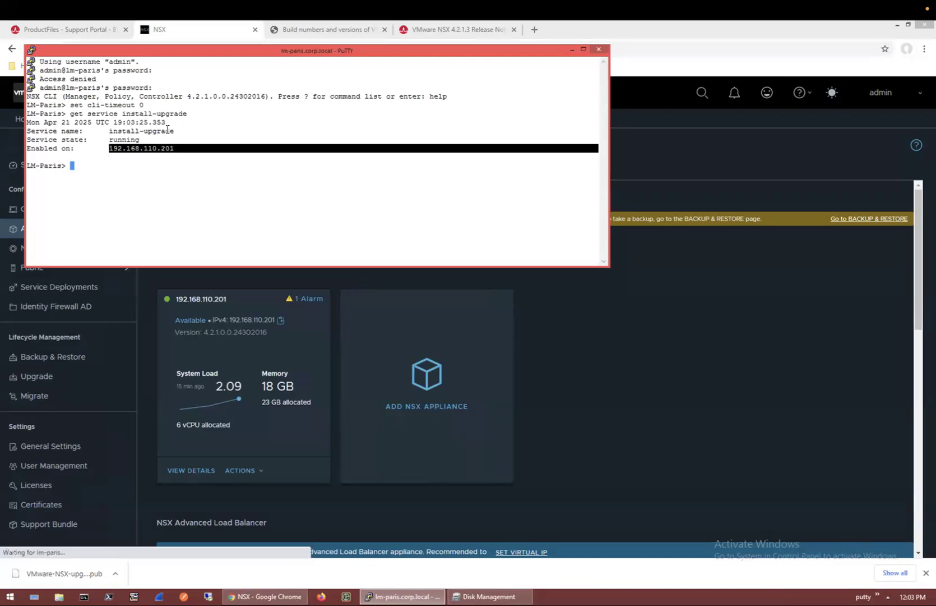
click(153, 166)
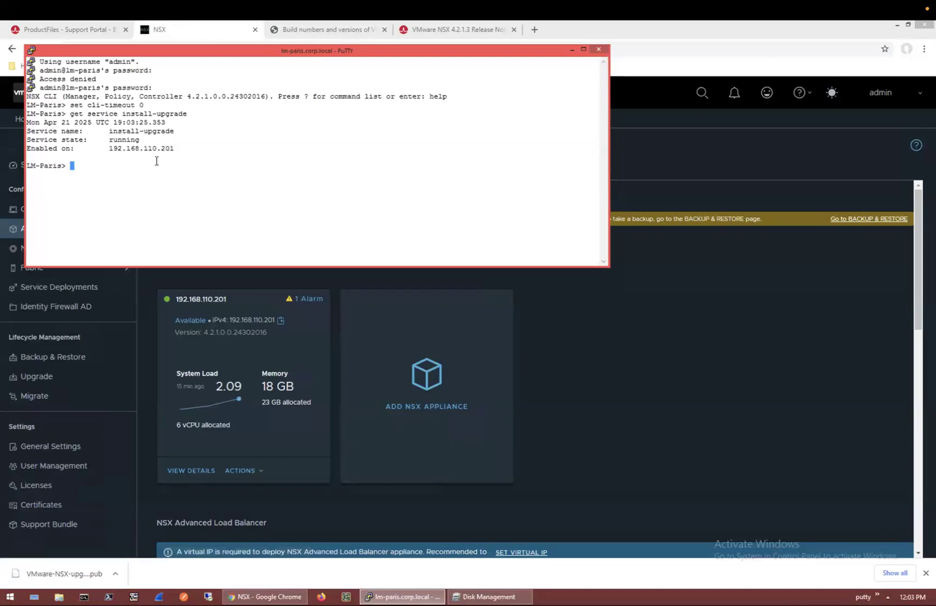
double_click(120, 149)
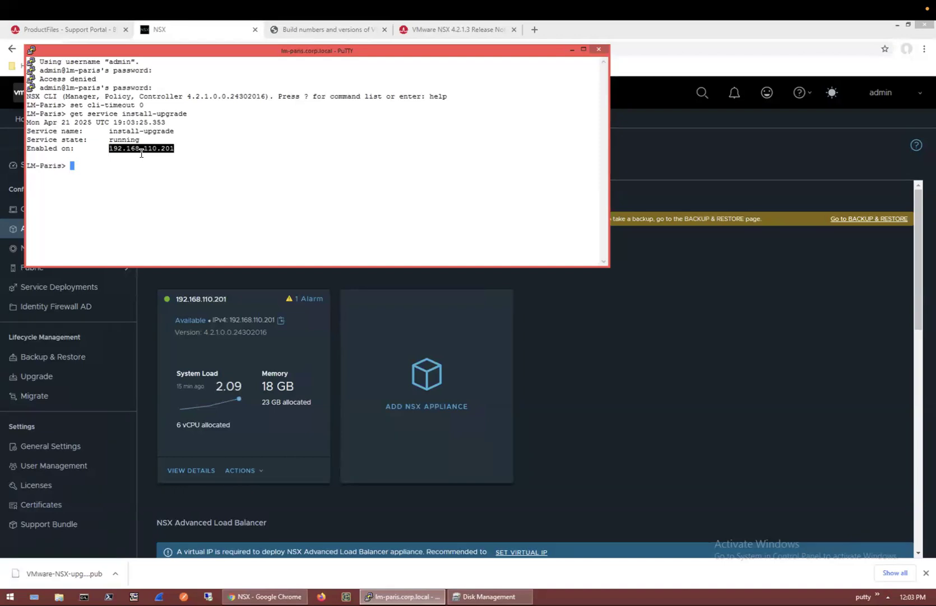
click(167, 178)
text(set )
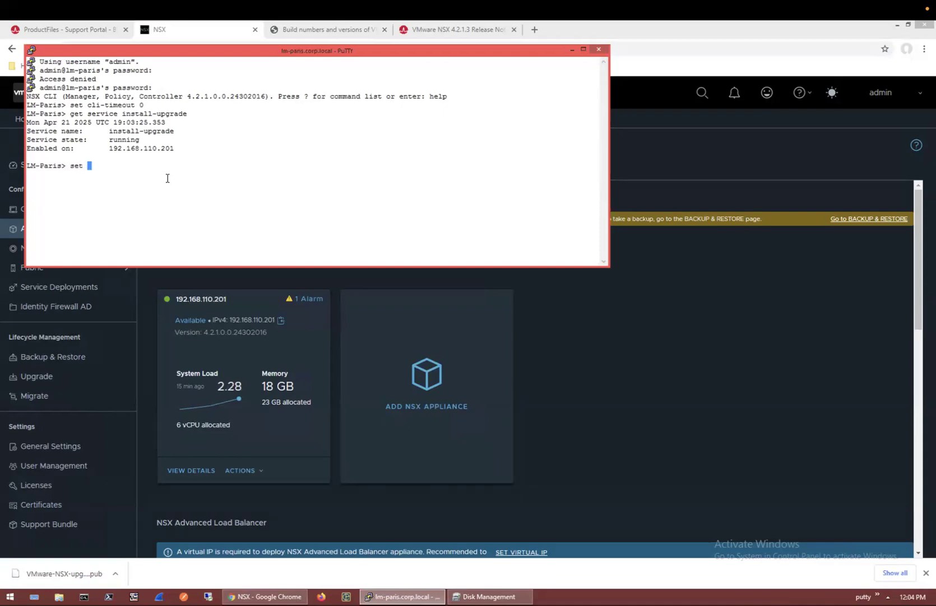
text(re)
key(BackSpace)
key(BackSpace)
key(BackSpace)
key(BackSpace)
key(BackSpace)
key(BackSpace)
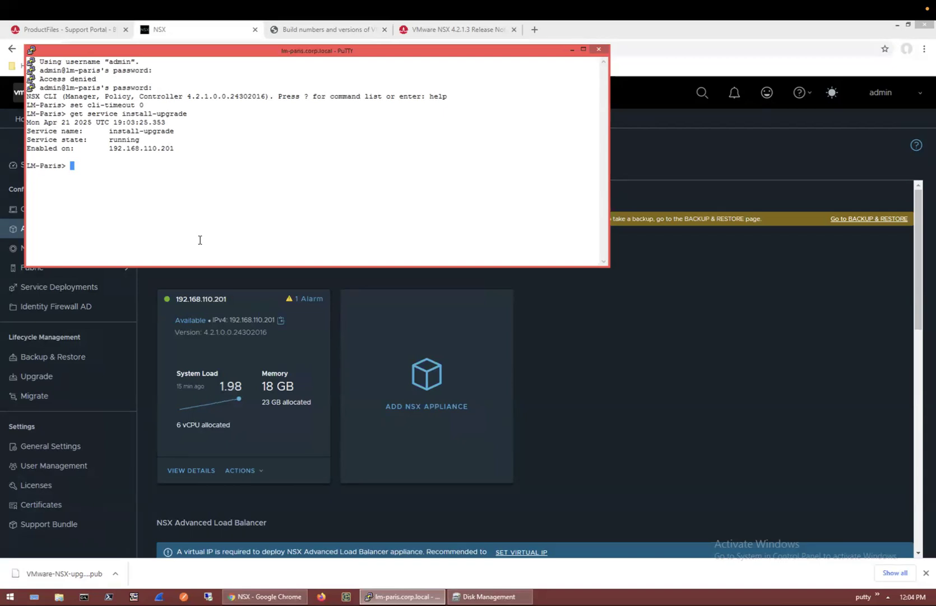
Step: Switch back to NSX in Chrome and run all pre-checks for the upgrade to 4.2.1.3.0.24533884
click(572, 50)
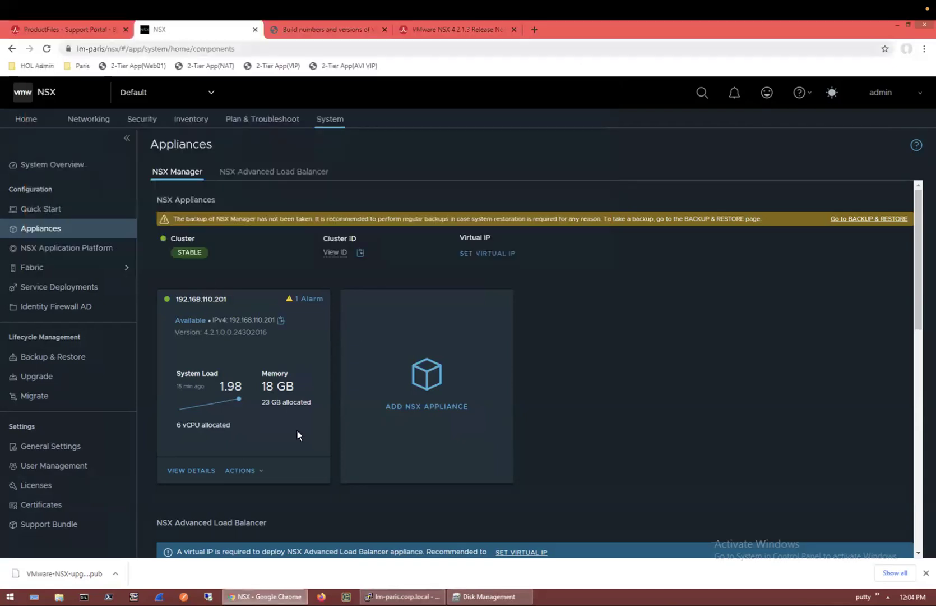
click(46, 382)
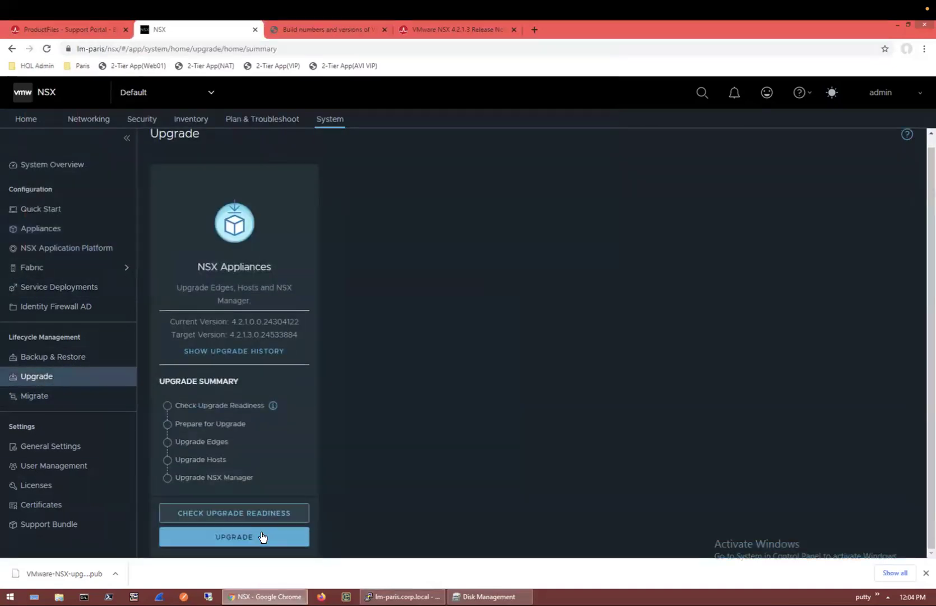
click(274, 530)
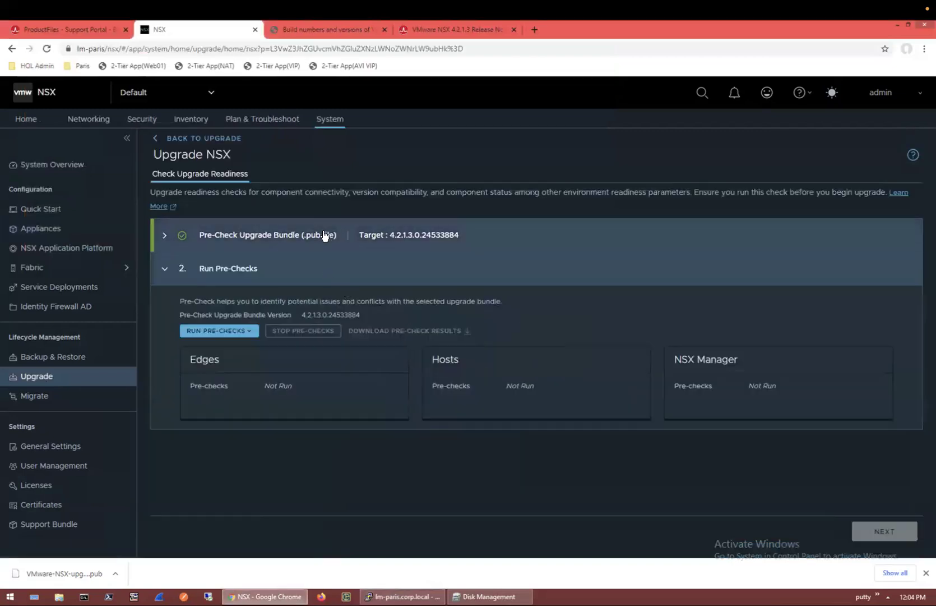
click(244, 335)
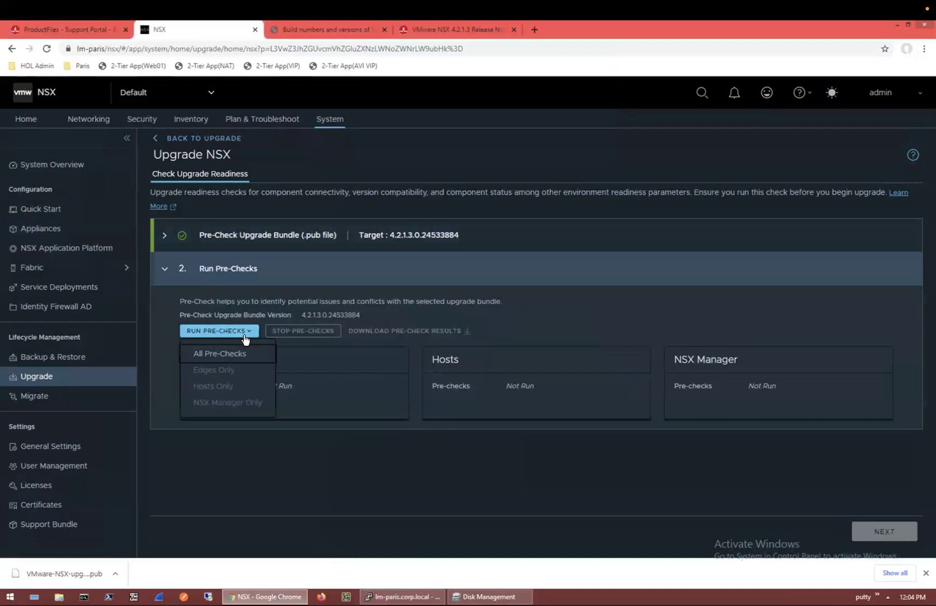
click(241, 354)
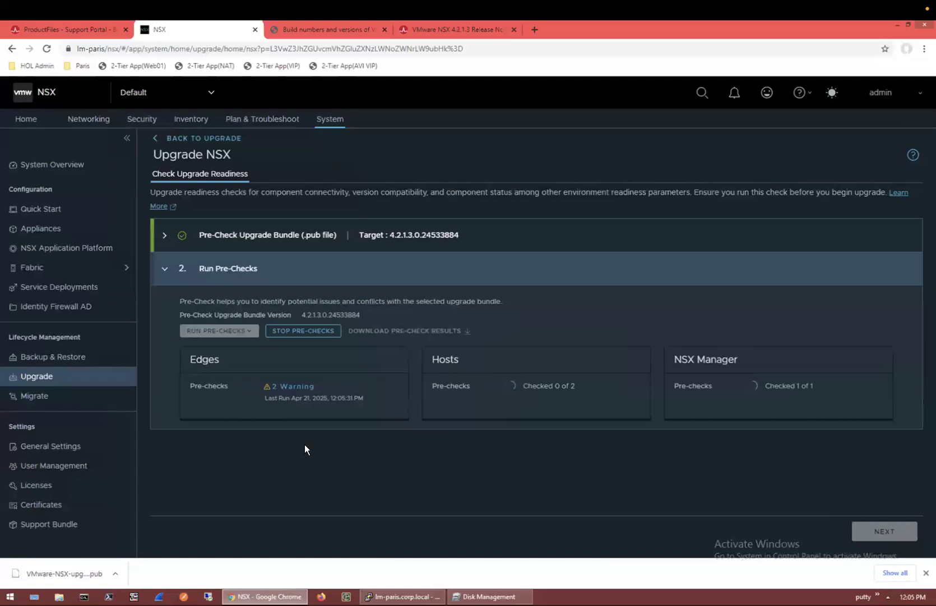
Step: Examine the Edges pre-check warnings, reading the full issue text for edgenode-01a
click(293, 387)
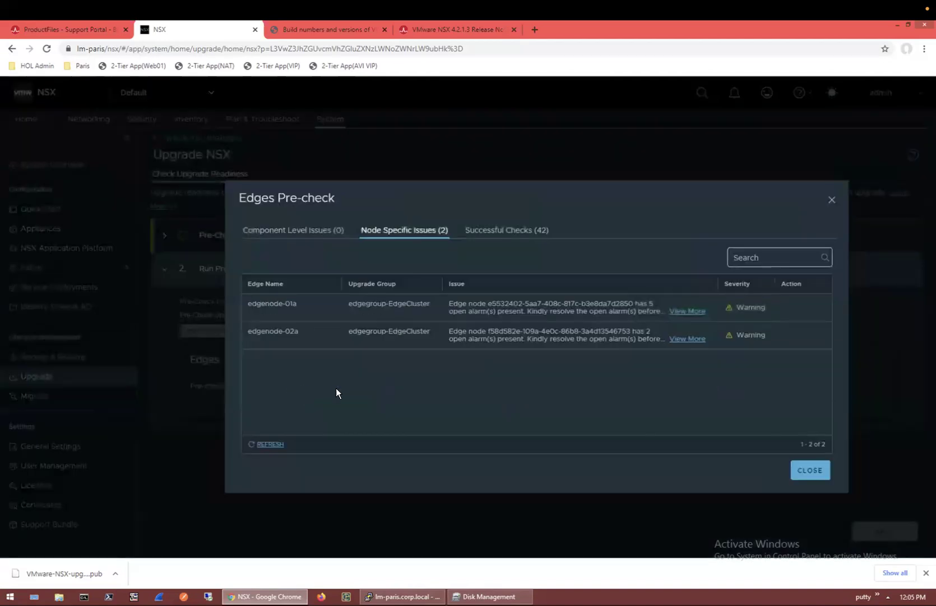
click(679, 311)
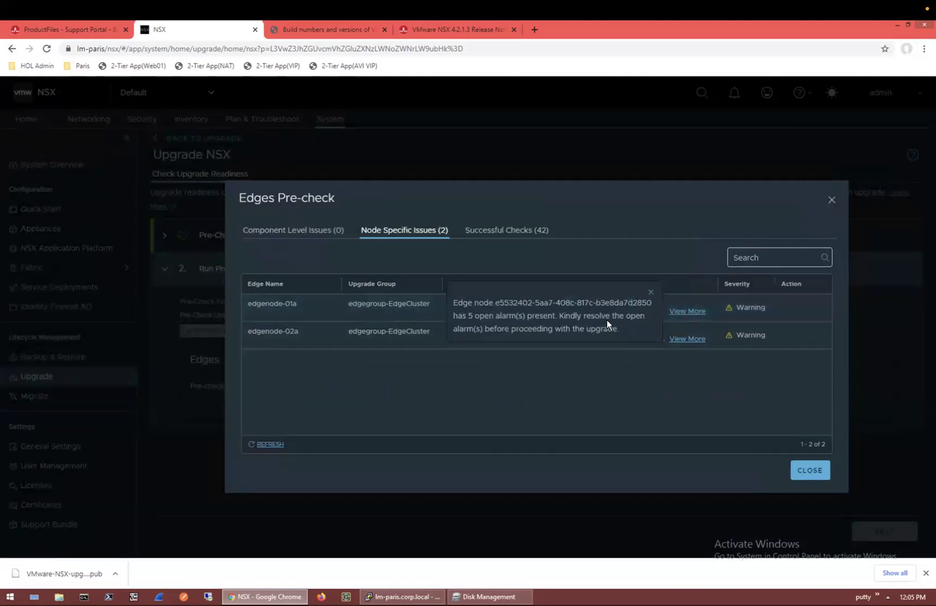
click(652, 292)
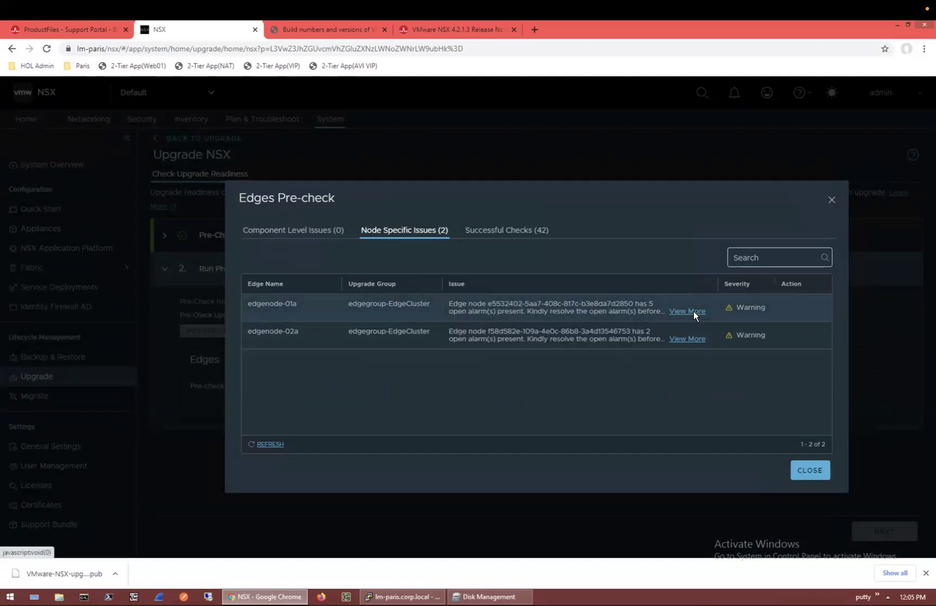
click(694, 312)
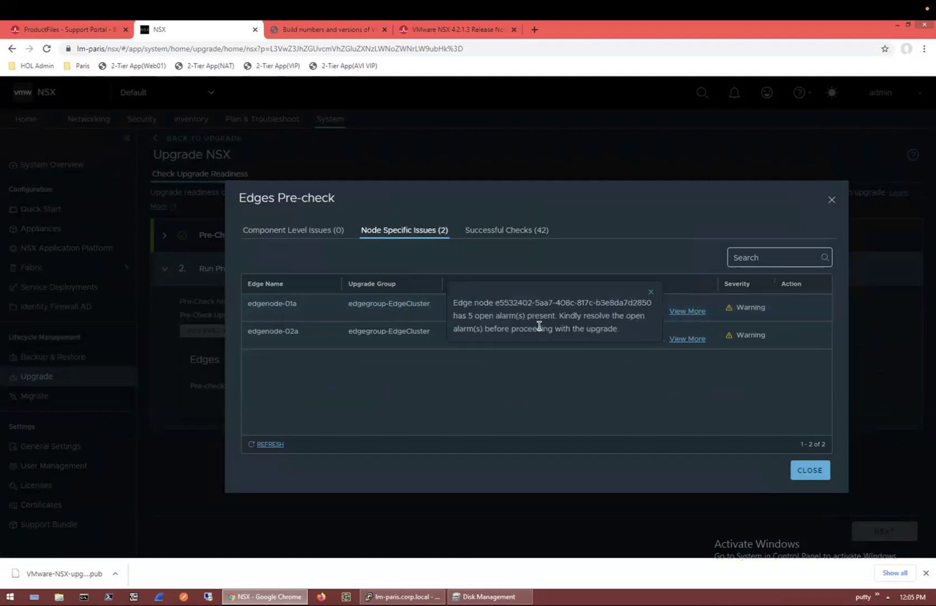
click(651, 293)
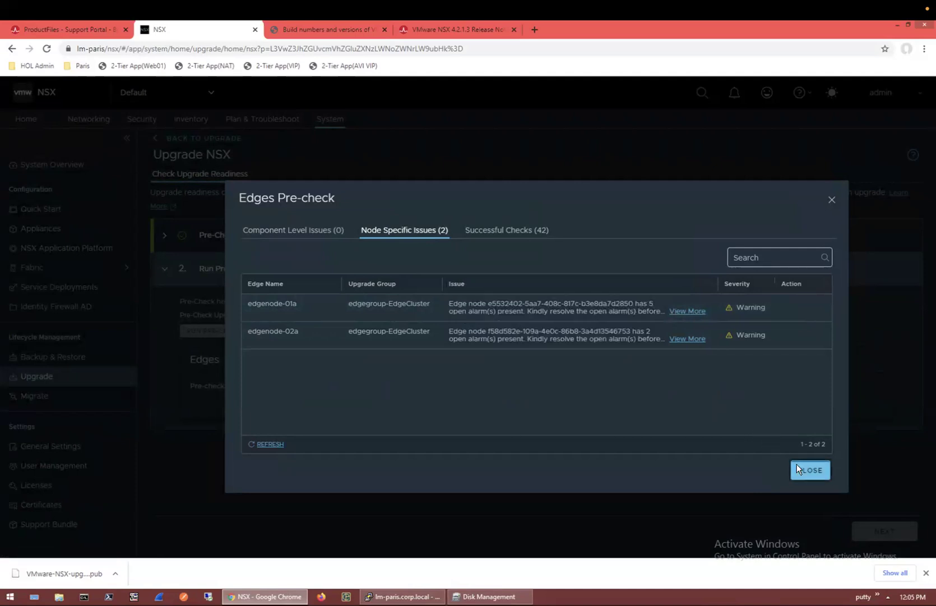
click(797, 467)
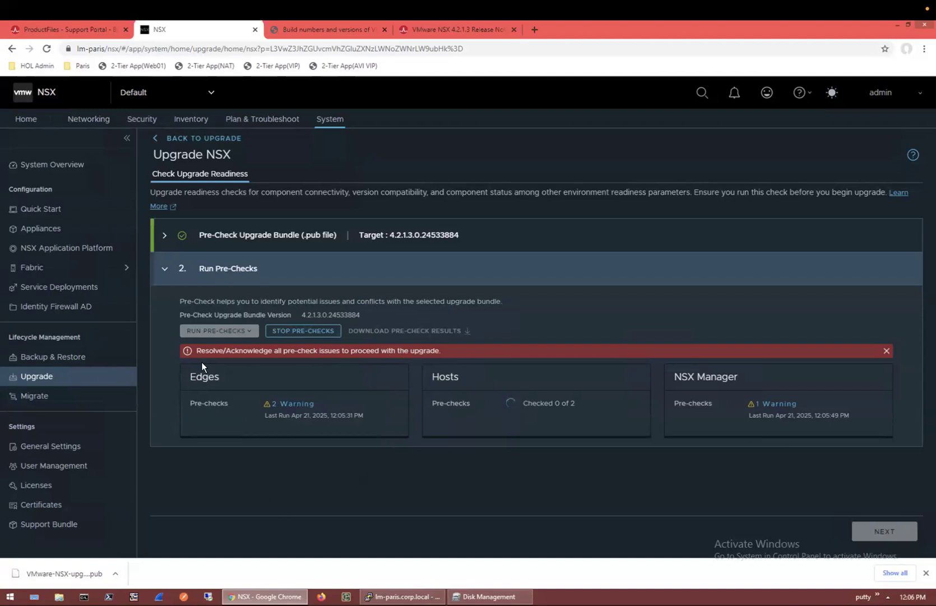
Step: Duplicate the NSX browser tab and mark all notifications in the copy as read
right_click(187, 26)
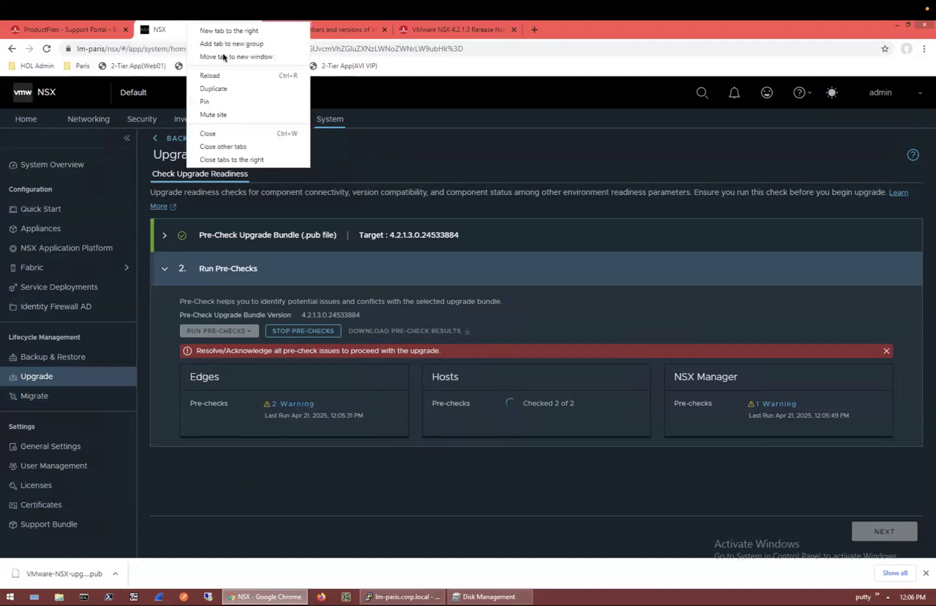
click(214, 89)
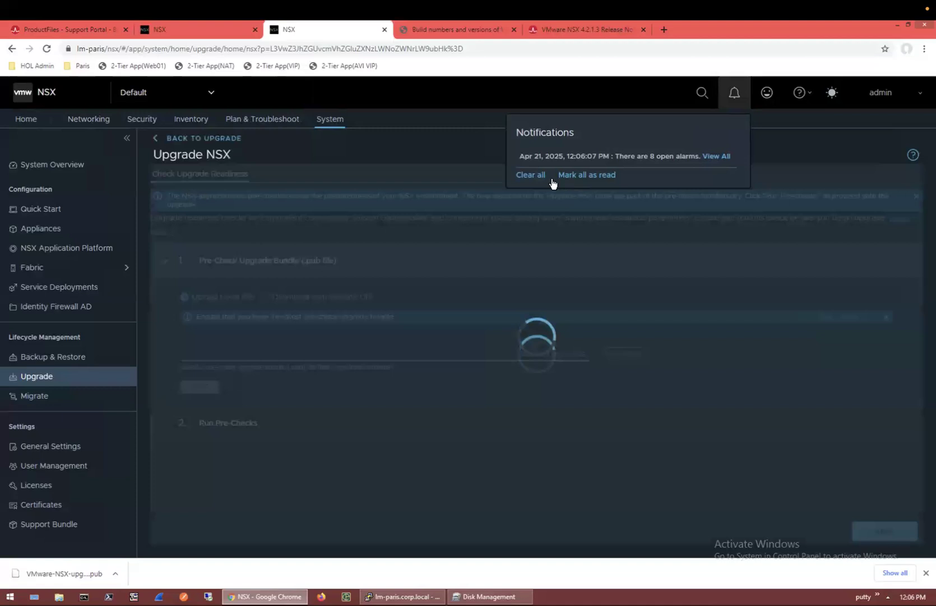
click(561, 175)
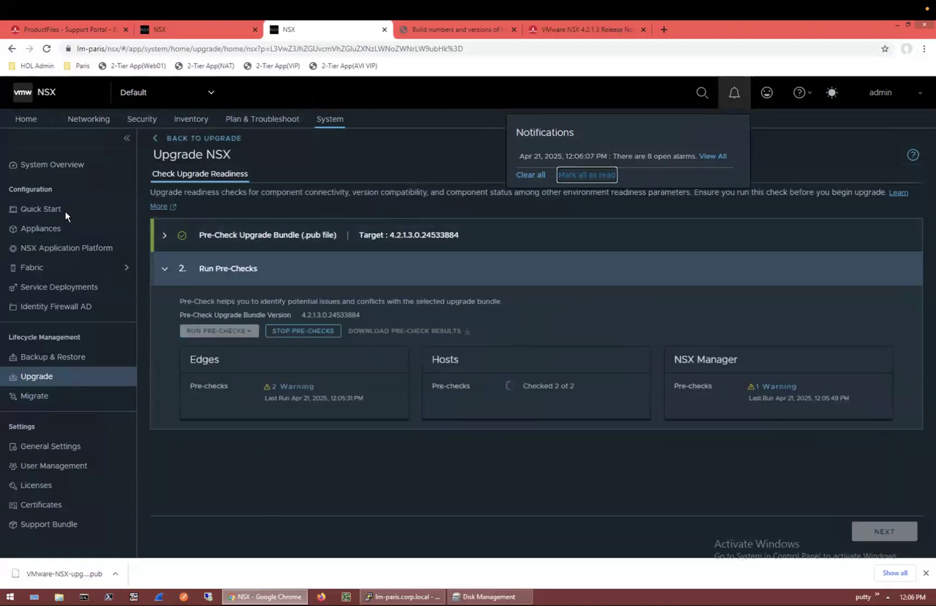
click(237, 267)
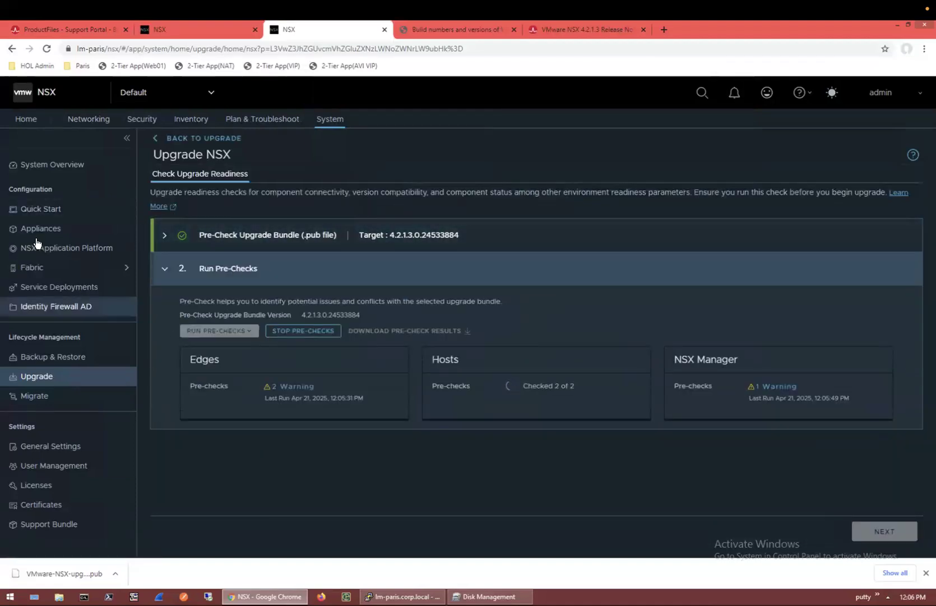
Step: Examine the full list of NSX alarms from the Home page for open and resolved entries
click(33, 120)
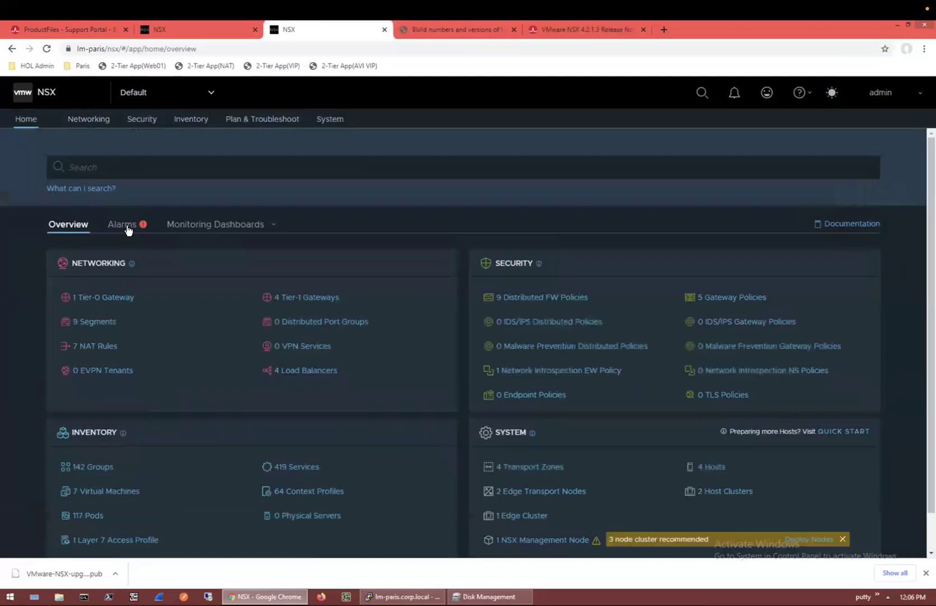
click(127, 225)
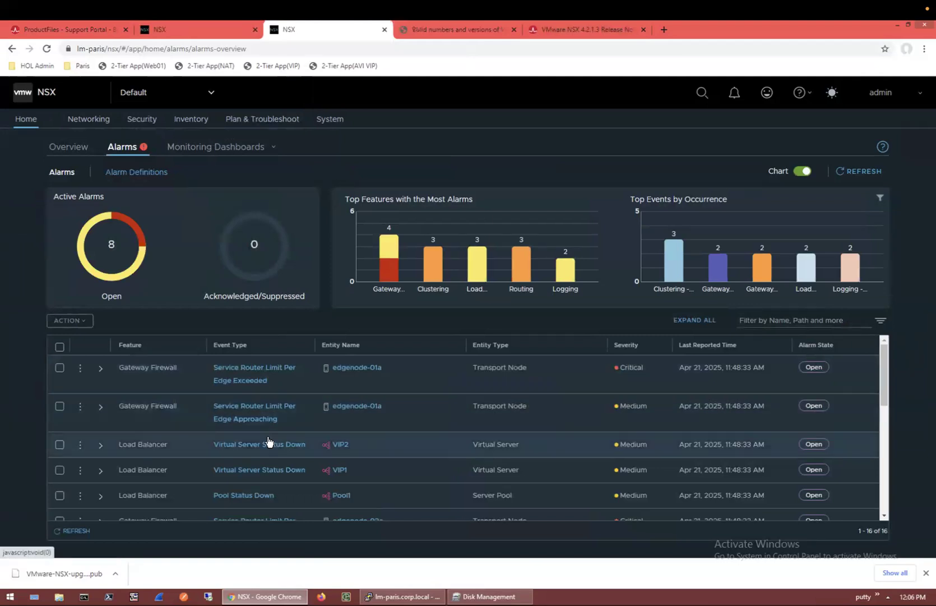
scroll(268, 437, down, 6)
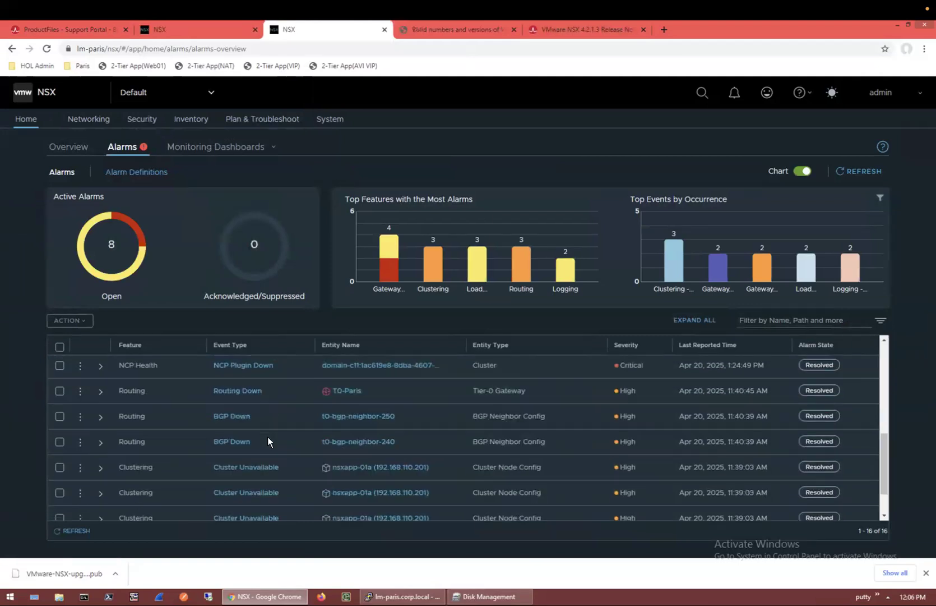
Step: Return to the upgrade readiness check and acknowledge the backup warning in the NSX Manager pre-check
click(155, 25)
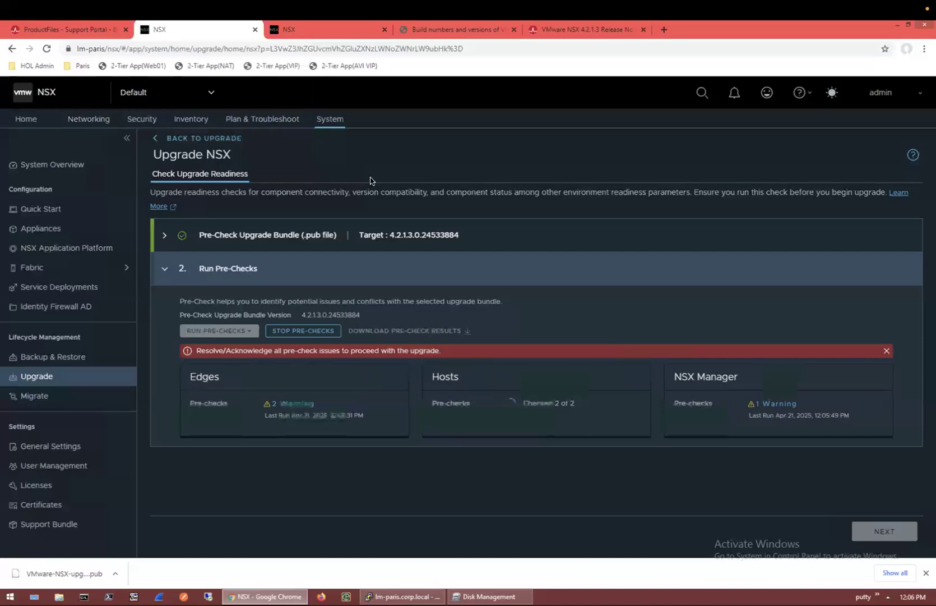
click(760, 401)
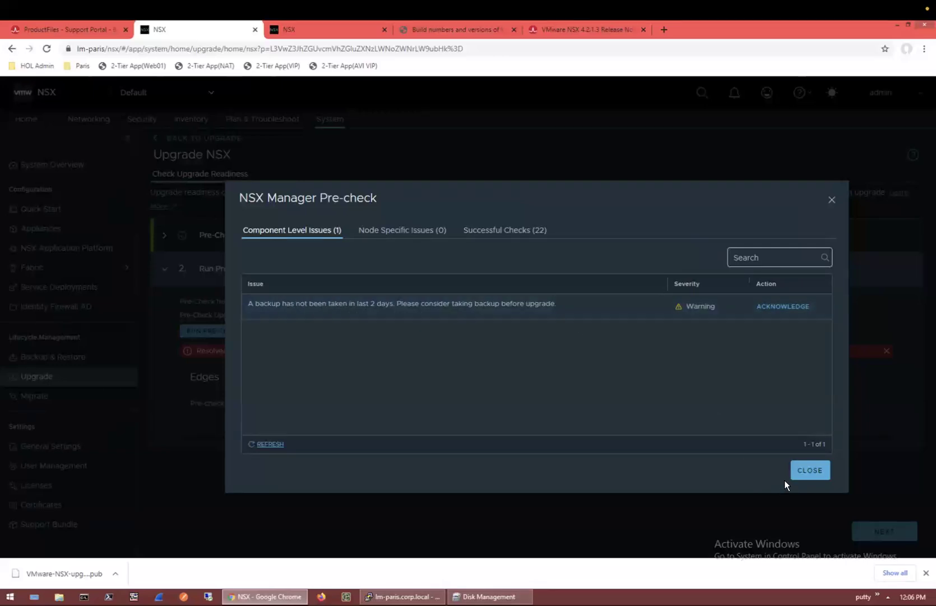
click(783, 306)
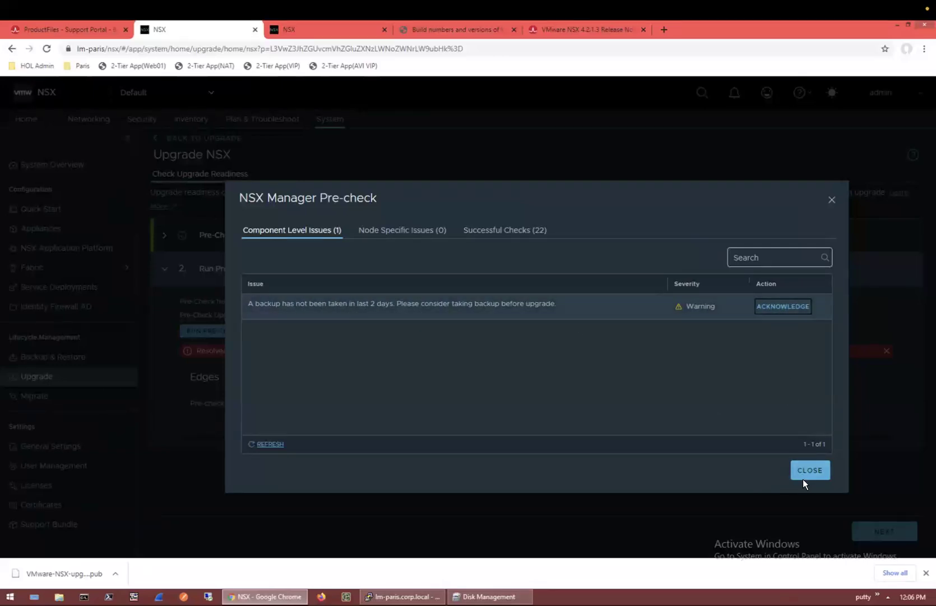
click(812, 476)
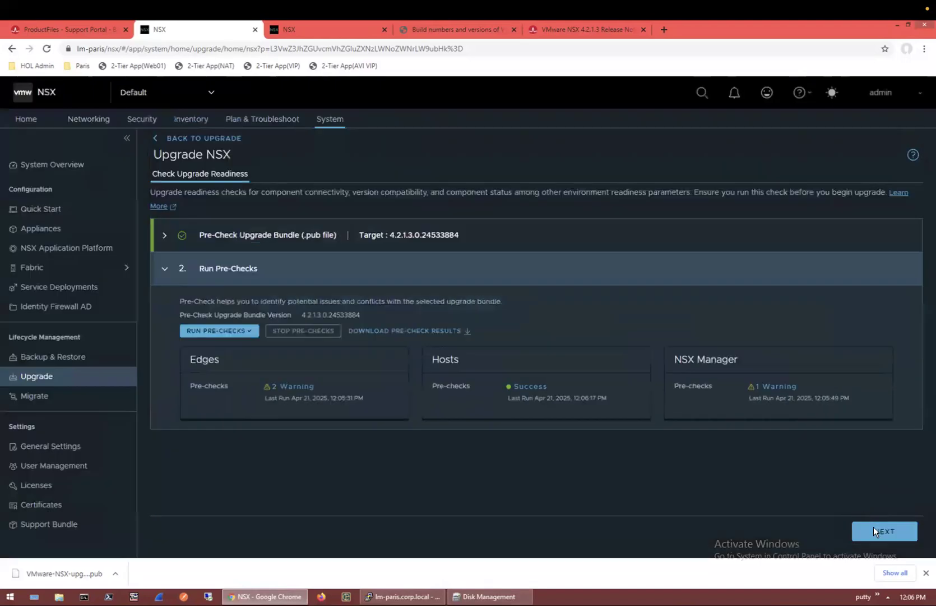
Step: Proceed to Prepare for Upgrade and upload the local bundle VMware-NSX-upgrade-bundle-4.2.1.3.0.24533884.mub
click(879, 533)
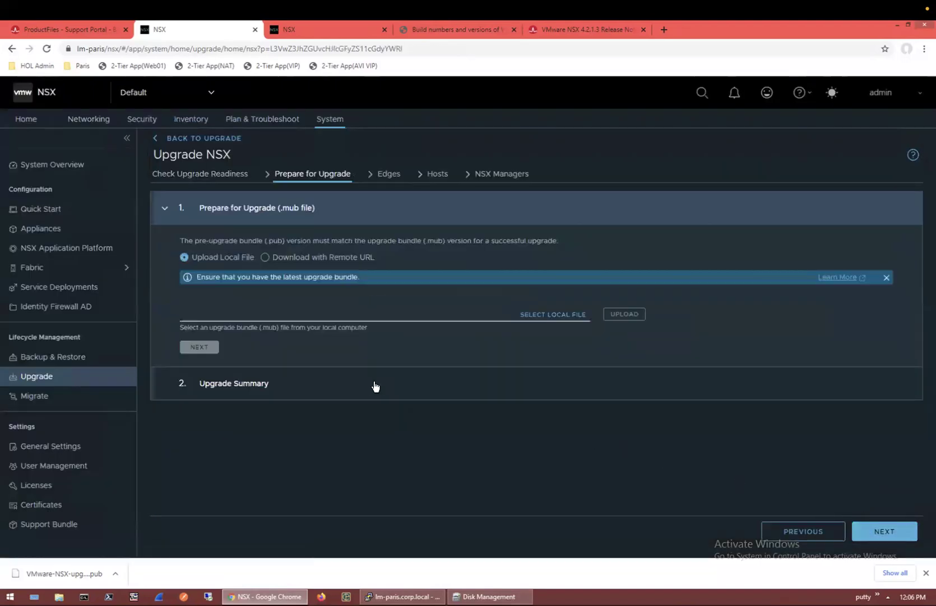
click(540, 320)
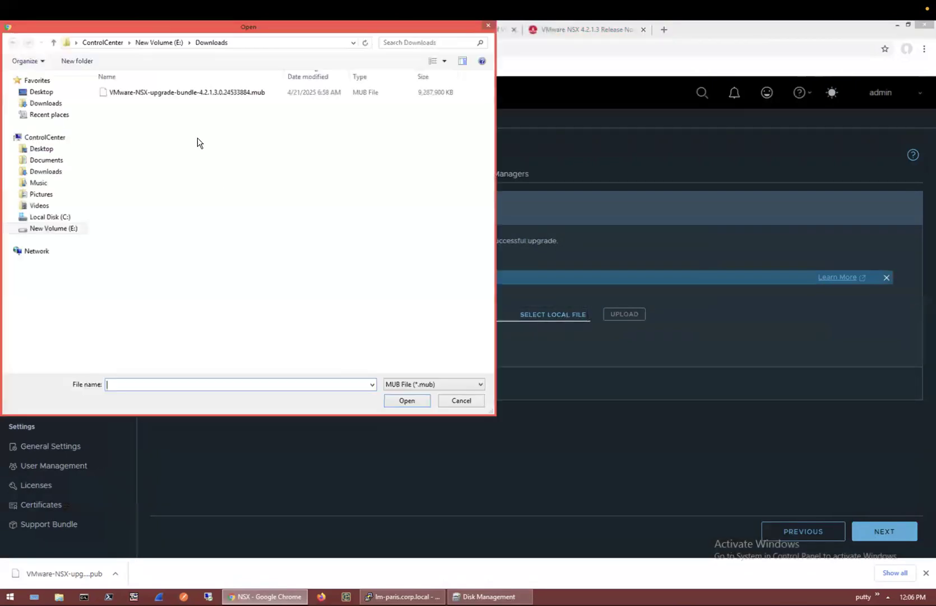
double_click(190, 94)
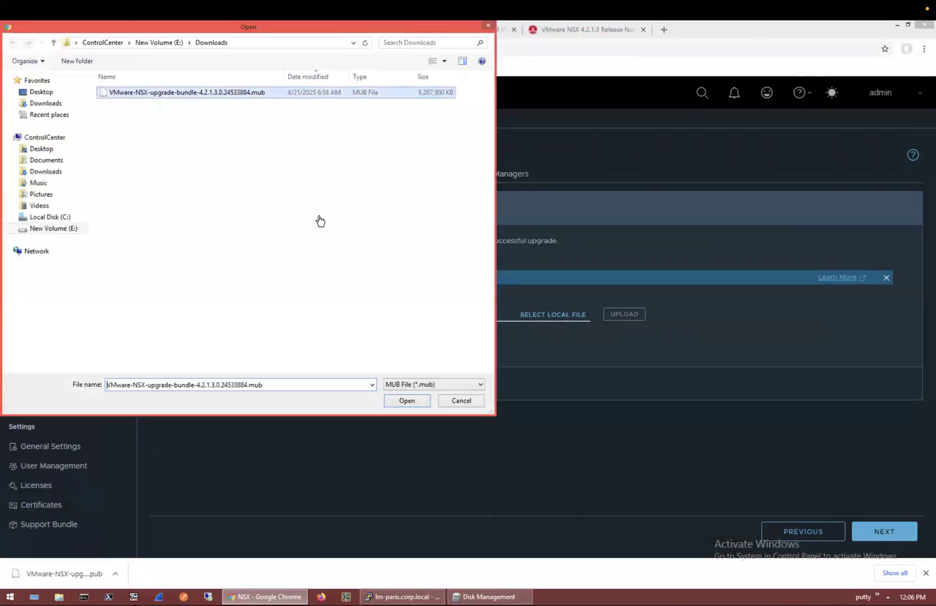
click(623, 315)
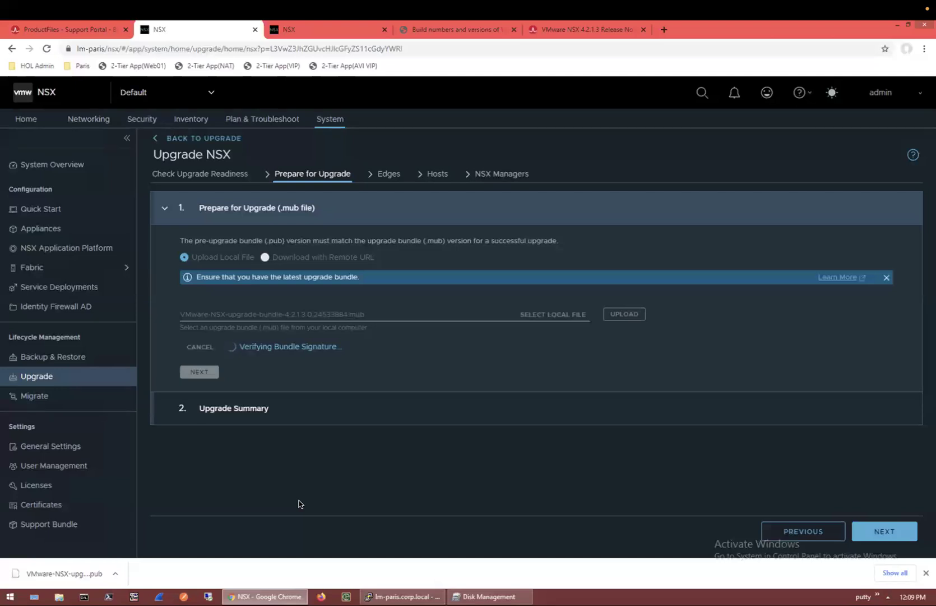
Step: Switch to the PuTTY session and try to check the admin account's password expiry with "chage -l admin" in the NSX CLI
click(403, 596)
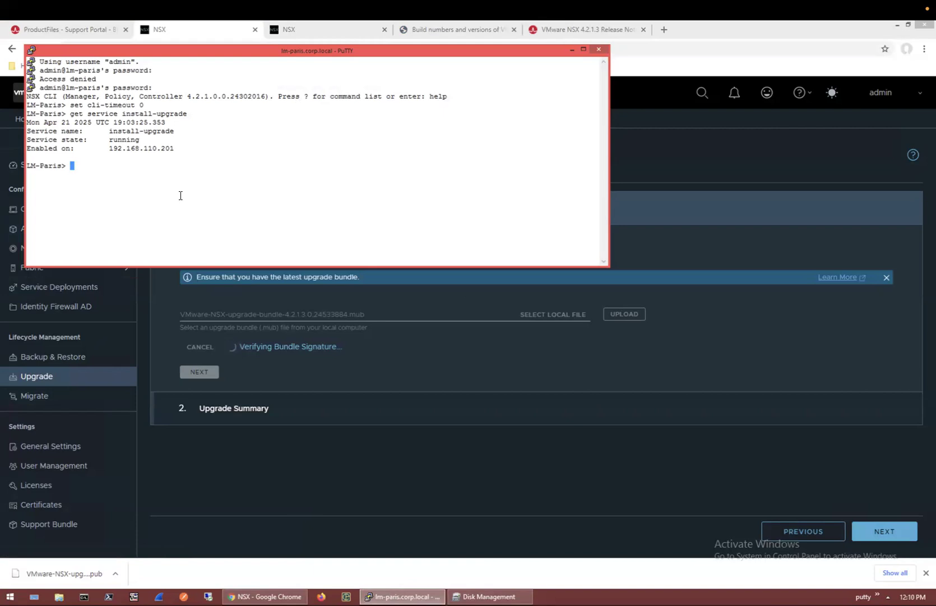
text(ch)
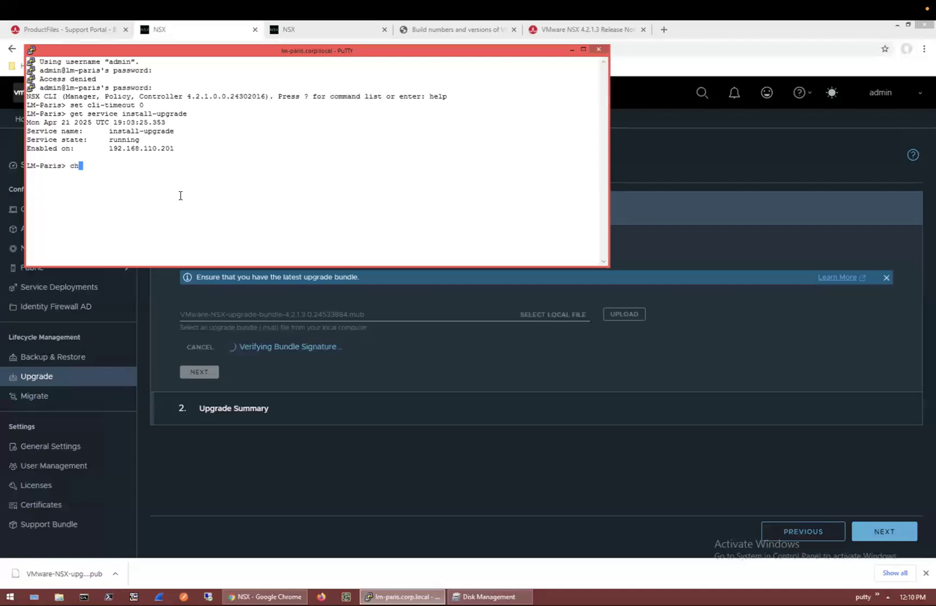
text(age)
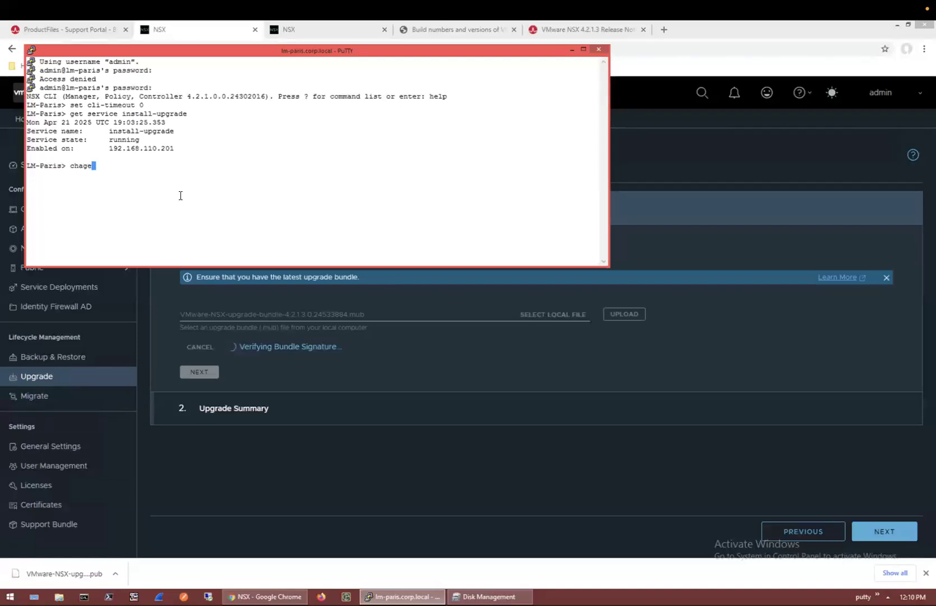
text( -l admin)
key(Return)
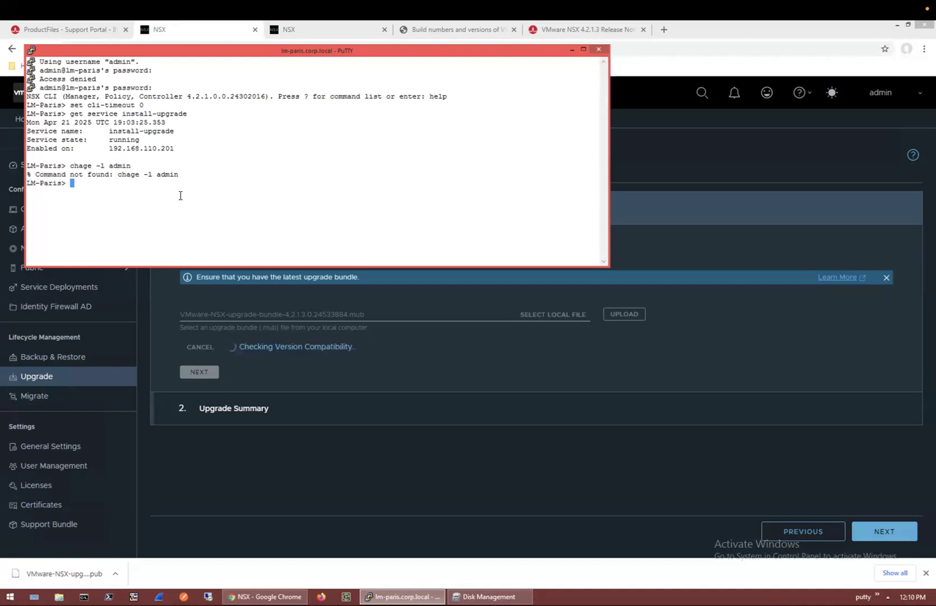
Step: Enter the root shell with "st en" and the root password
text(st en)
key(Return)
key(Return)
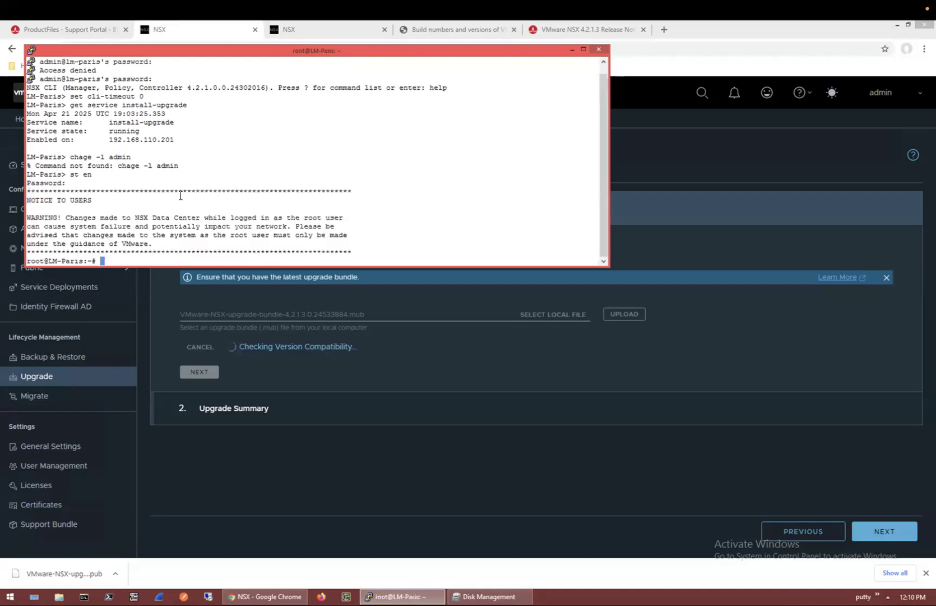
Step: Run "chage -l admin" in the root shell to check the admin account's password expiry
text(chage )
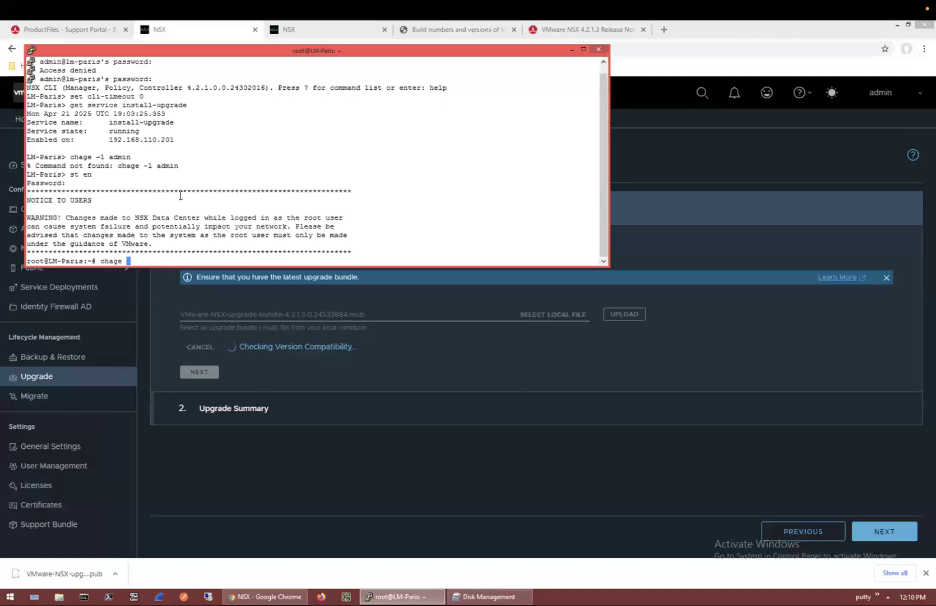
text(-l admin)
key(Return)
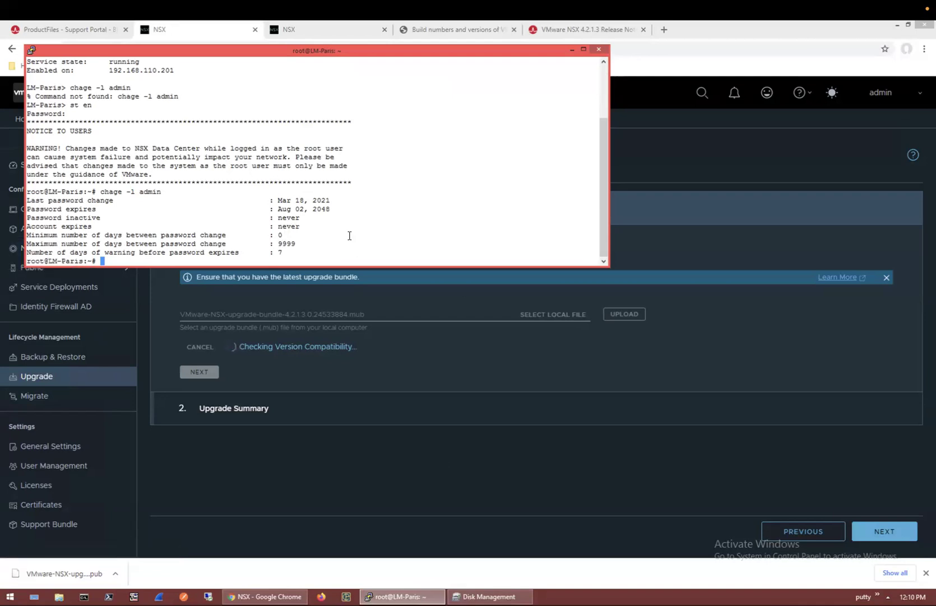
Step: Exit the root shell and run "get nodes" in the NSX CLI to list the edge, host and manager nodes
text(nxit)
key(Return)
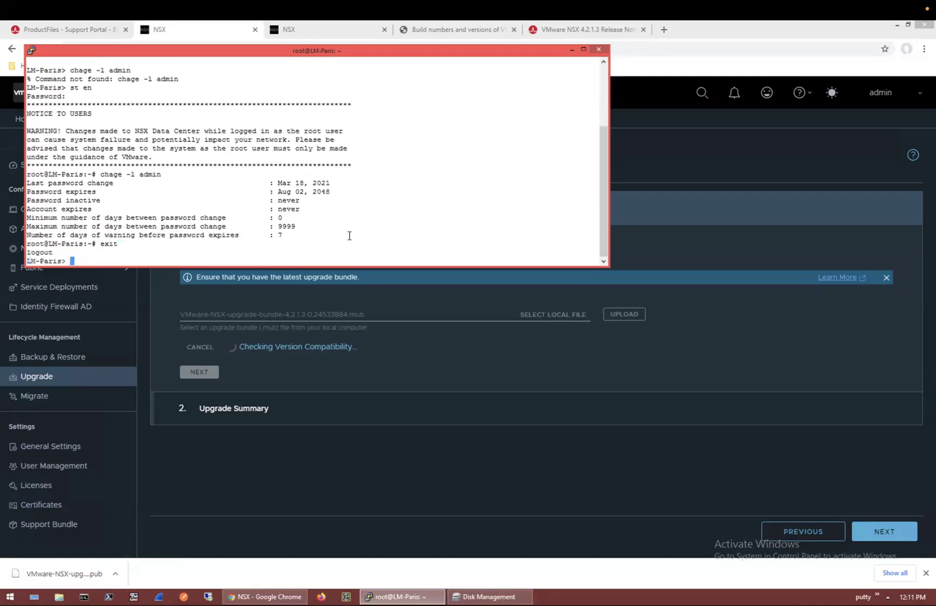
text(get nodes)
key(Return)
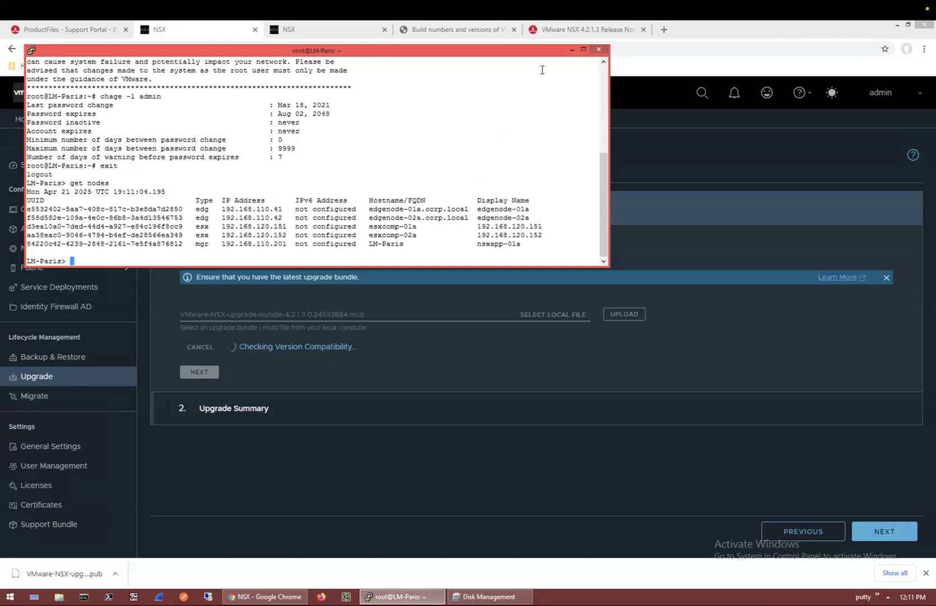
Step: Return to NSX in Chrome and generate the BGP summary of the T0-Paris Tier-0 gateway to check its neighbors
click(570, 49)
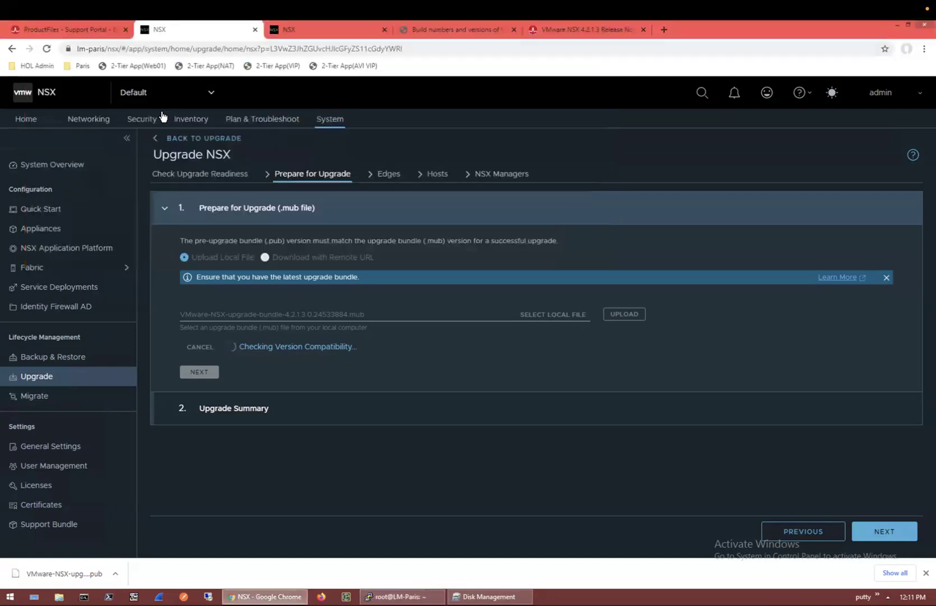
click(88, 118)
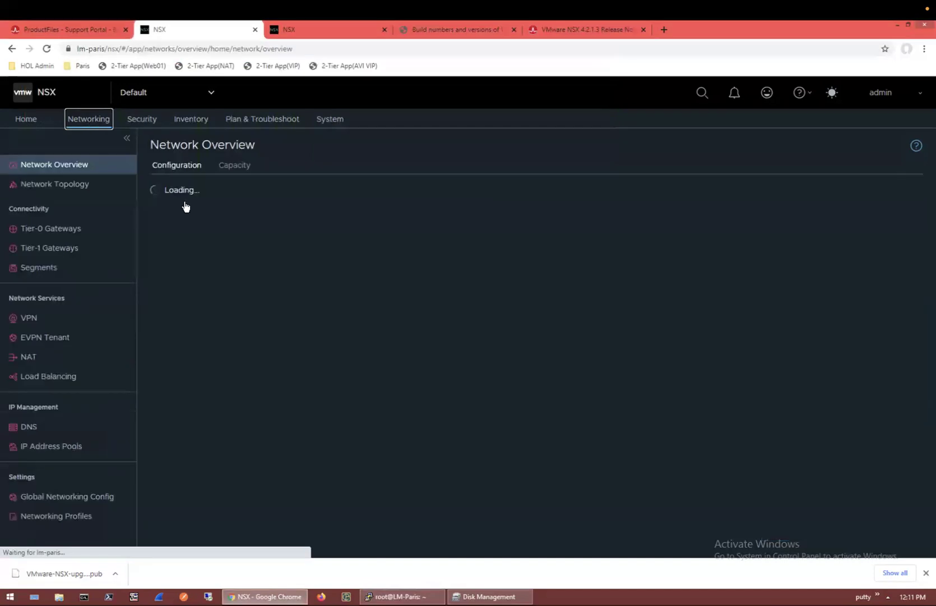
click(51, 231)
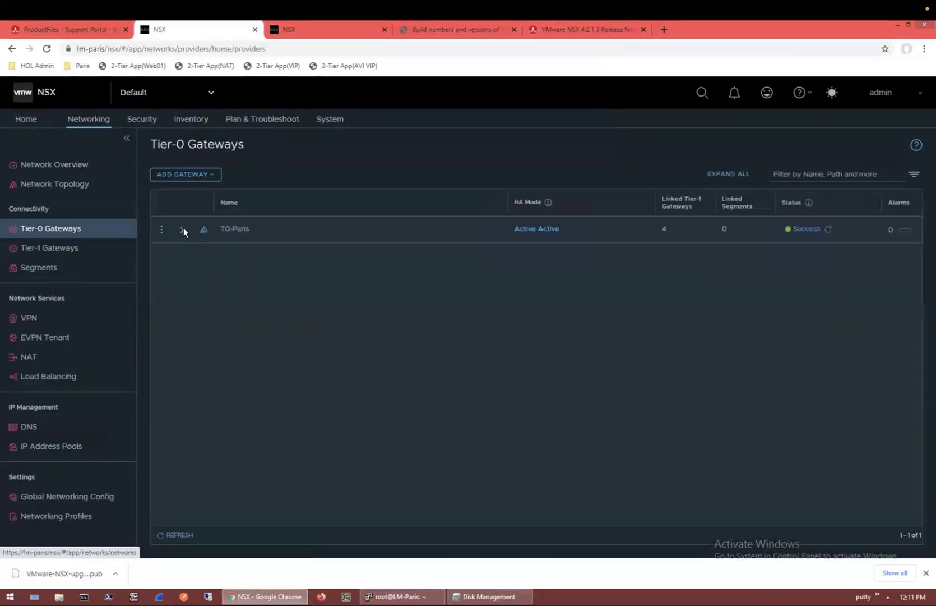
click(161, 229)
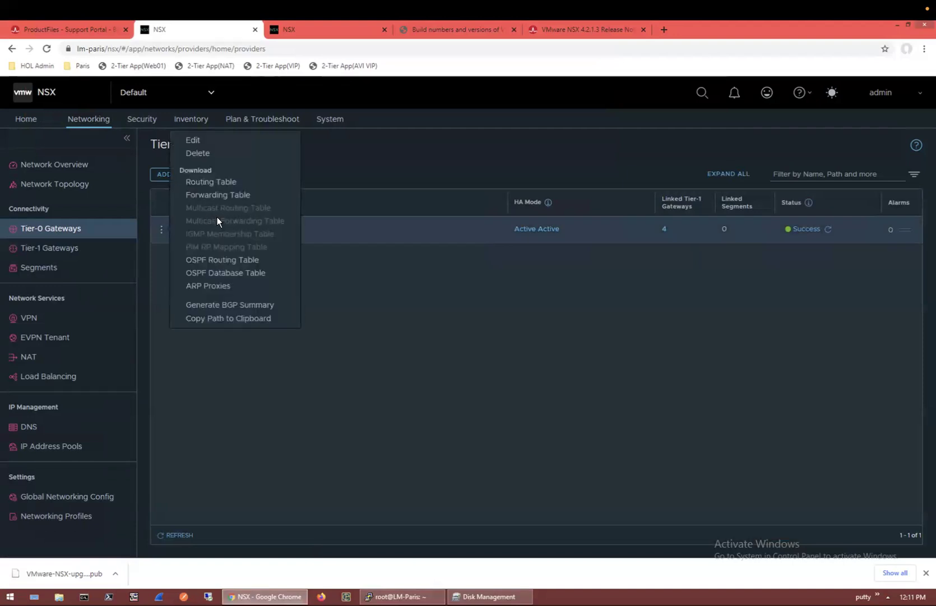
click(218, 305)
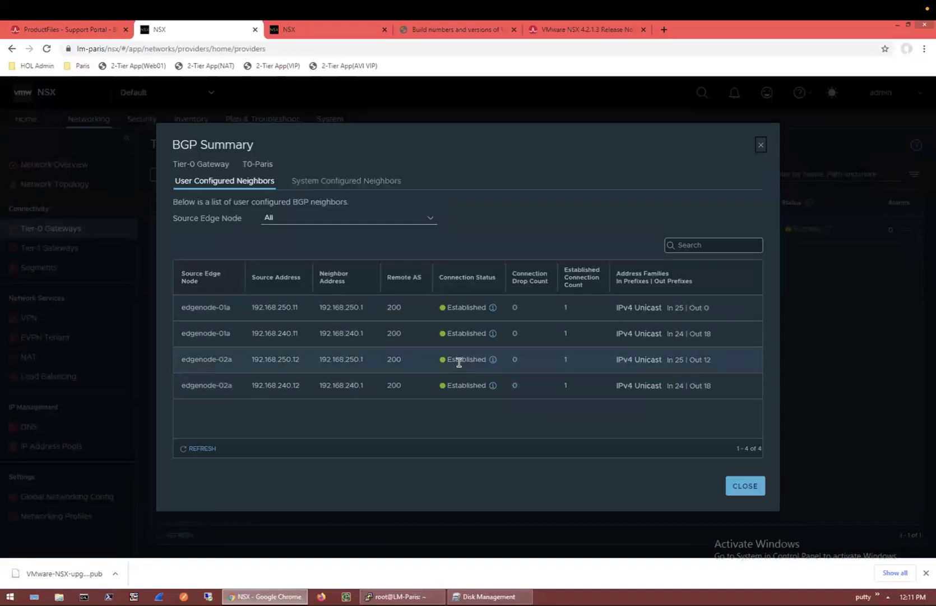
click(737, 487)
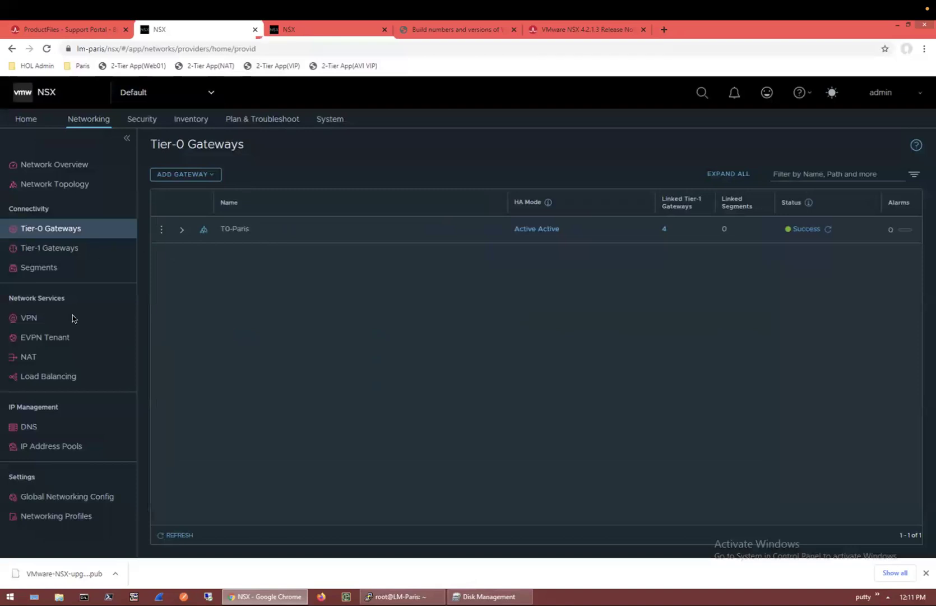
Step: Switch to the second NSX browser tab and open the NSX upgrade page there to check the bundle preparation
key(ctrl+Tab)
click(331, 119)
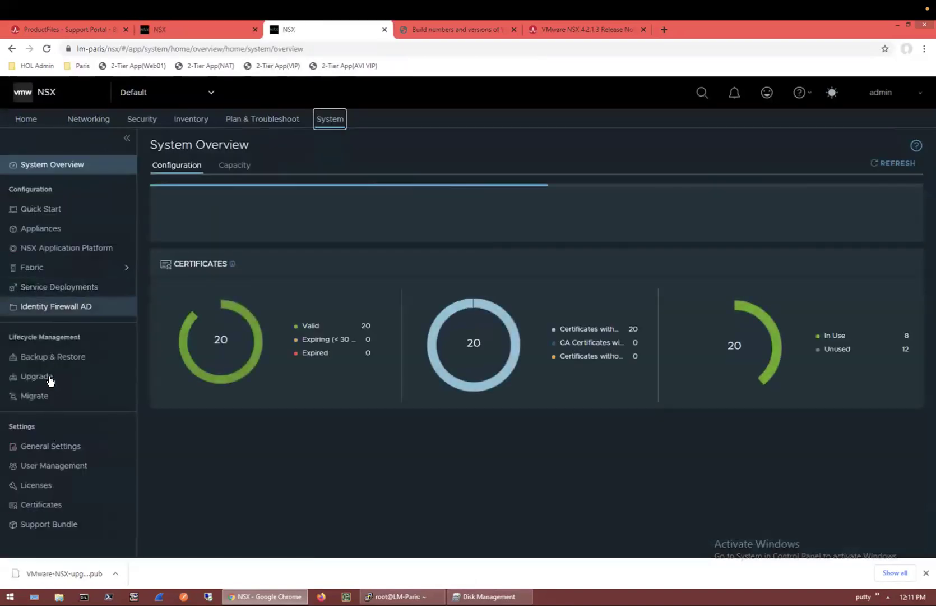
click(50, 378)
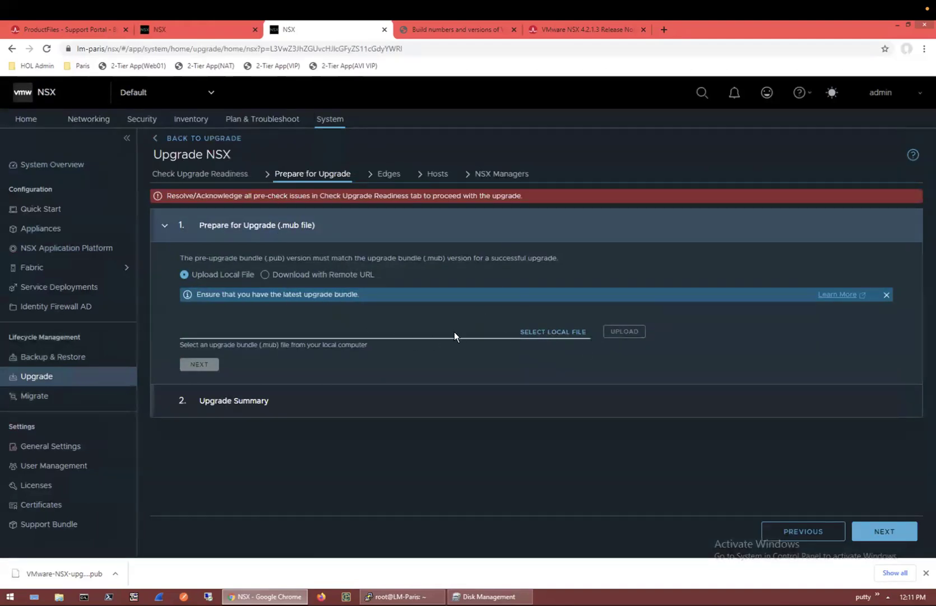
Step: Return to the first NSX browser tab and reopen the NSX Appliances upgrade wizard to check the bundle upload progress
click(202, 29)
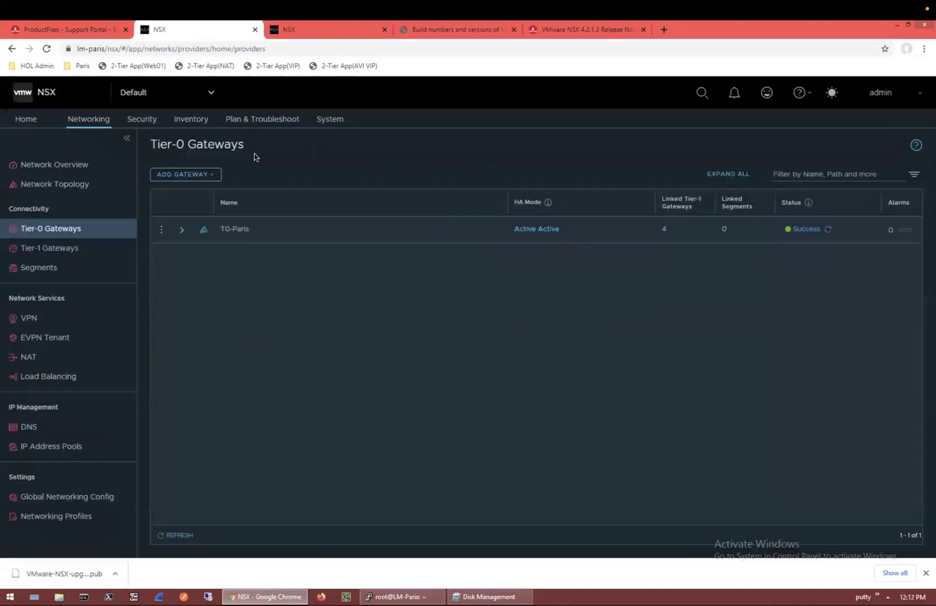
click(56, 427)
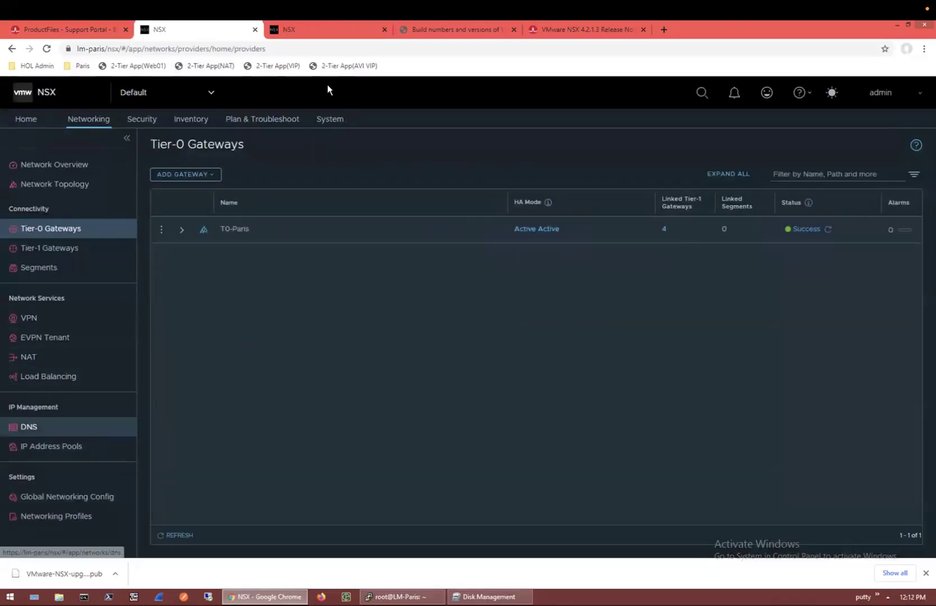
click(330, 119)
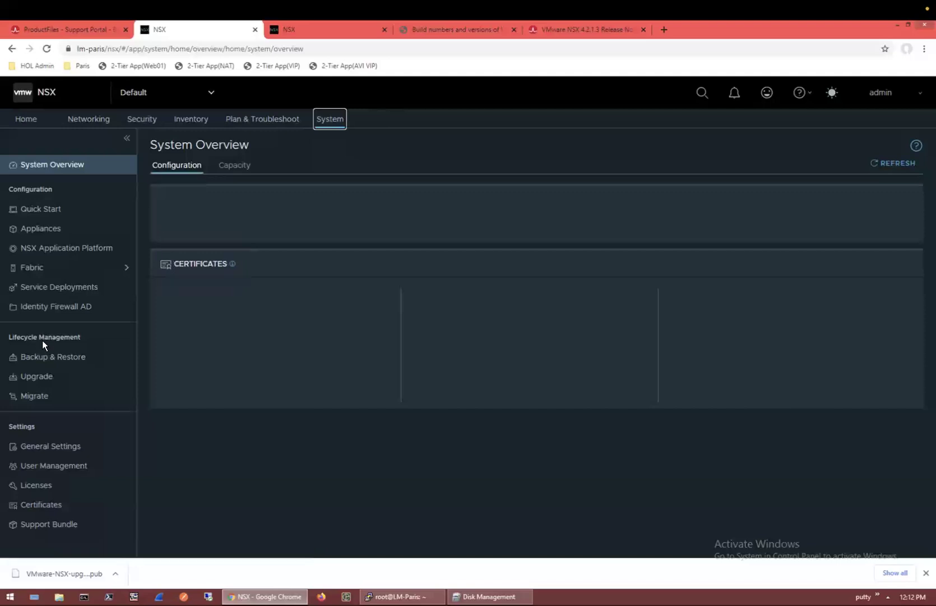
click(37, 376)
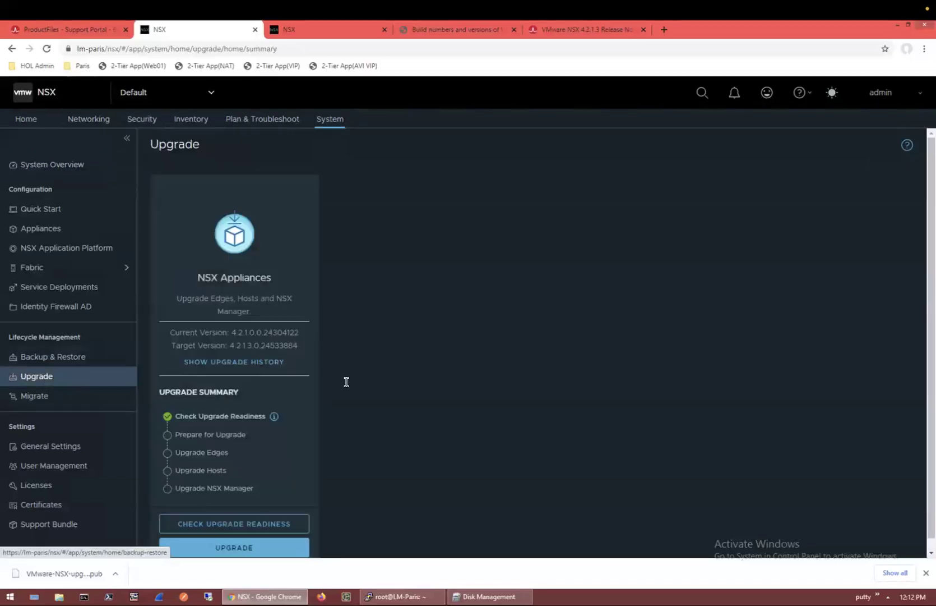
click(243, 550)
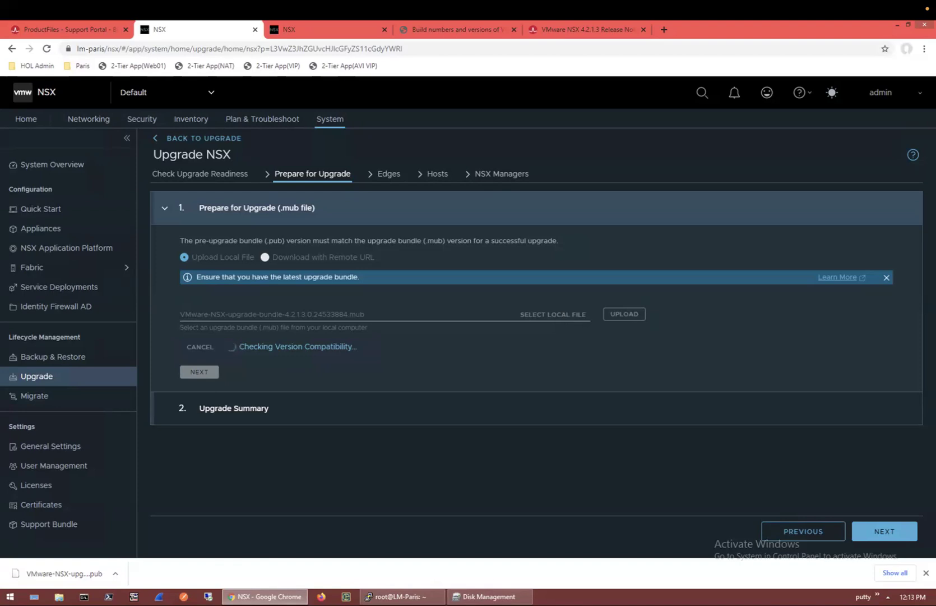
Step: Switch to the PuTTY session and try to list disk usage with "df -h" in the NSX CLI
key(alt+Tab)
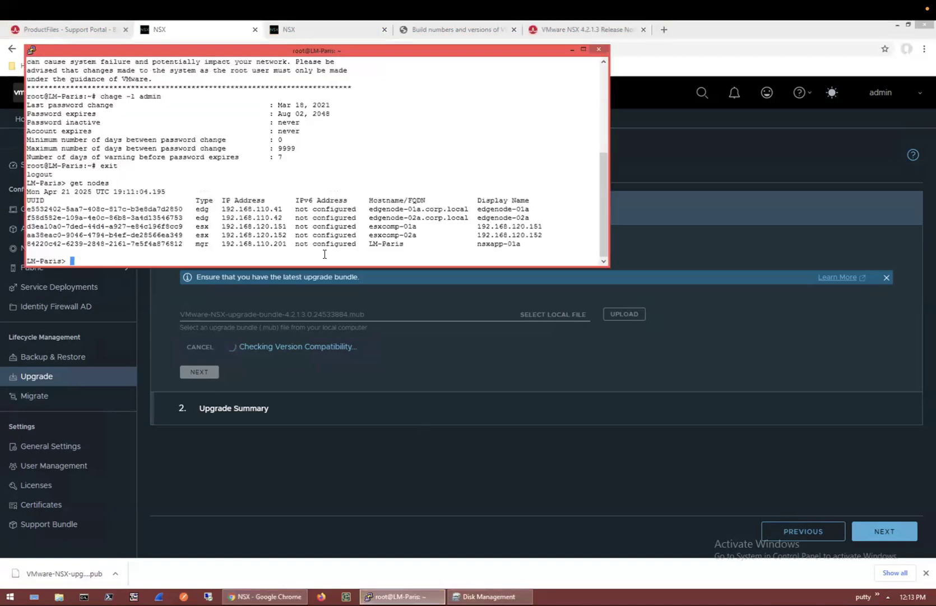
text(df -h)
key(Return)
Step: Enter the root shell with "st en" and the root password, and run "df -h" to check disk usage
text(st en)
key(Return)
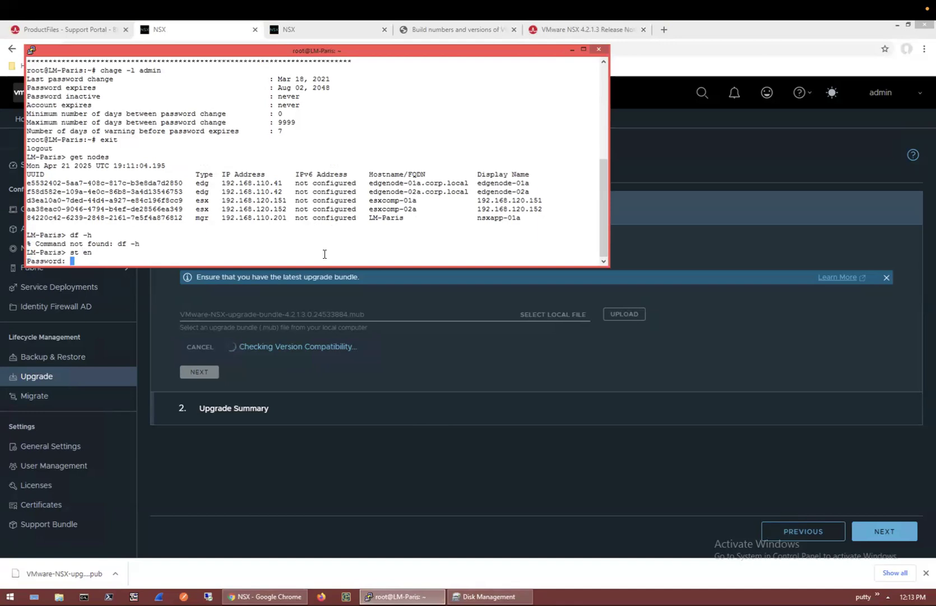
key(Return)
text(df -h)
key(Return)
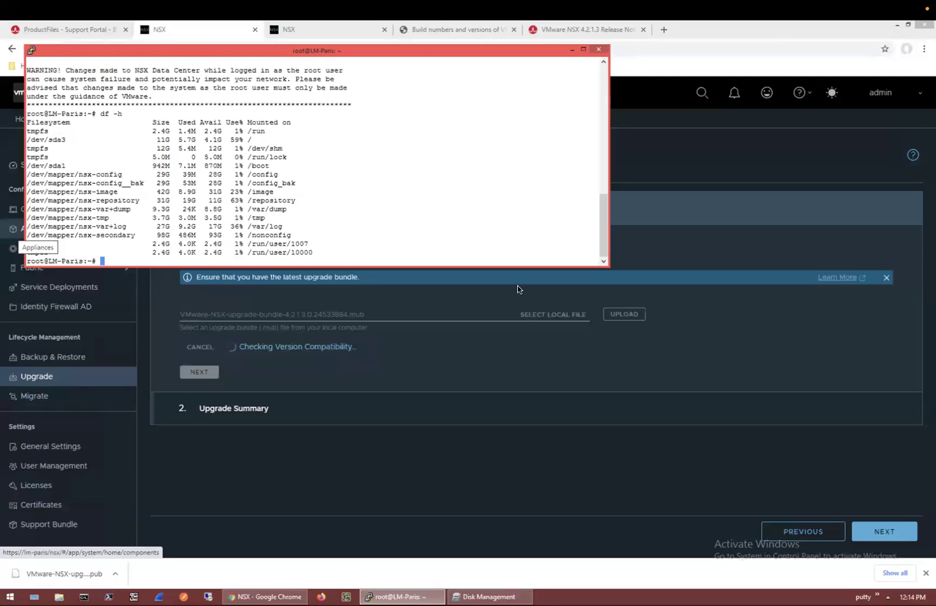
right_click(419, 247)
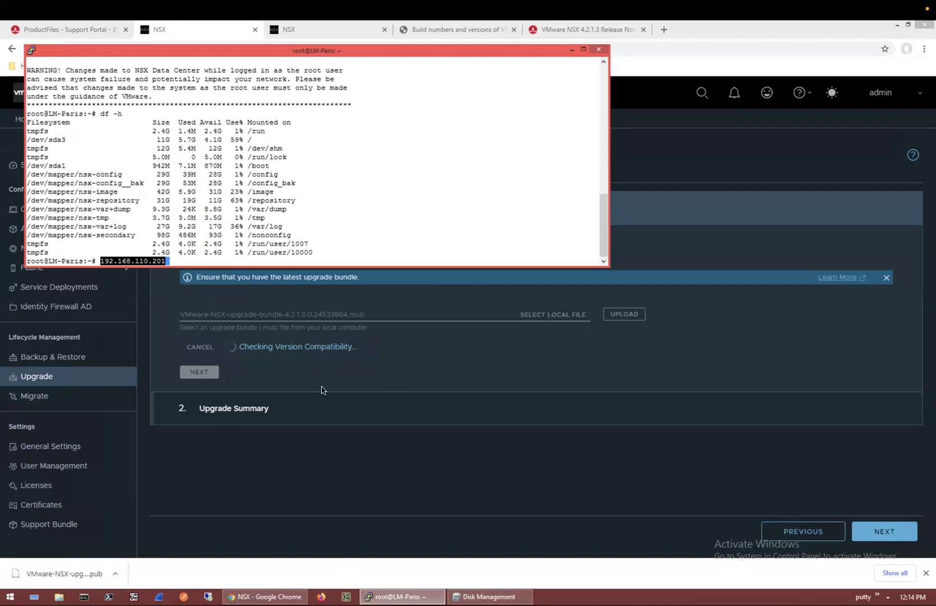
Step: Return to NSX in Chrome, list the Tier-1 gateways and expand the details of the first domain gateway
click(235, 447)
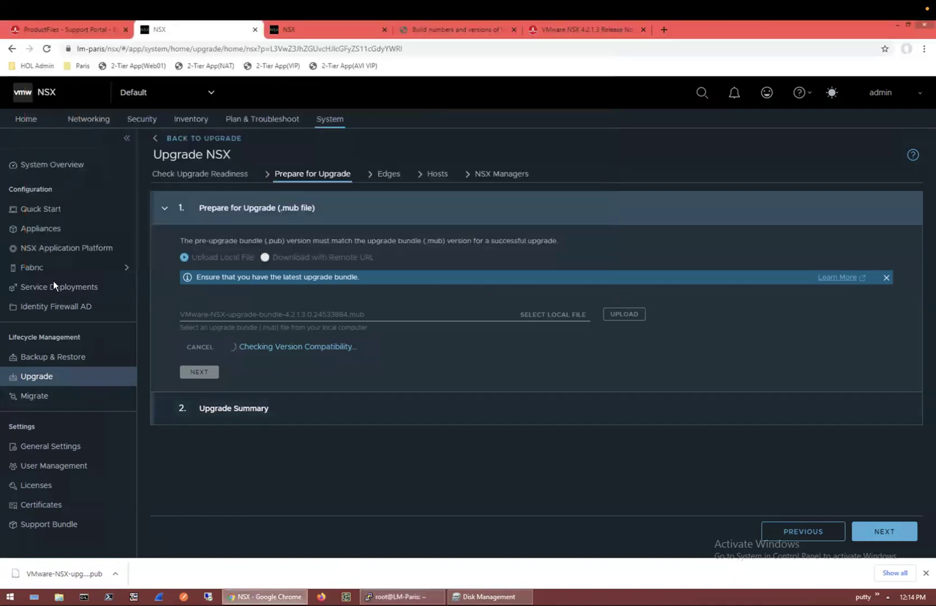
click(85, 120)
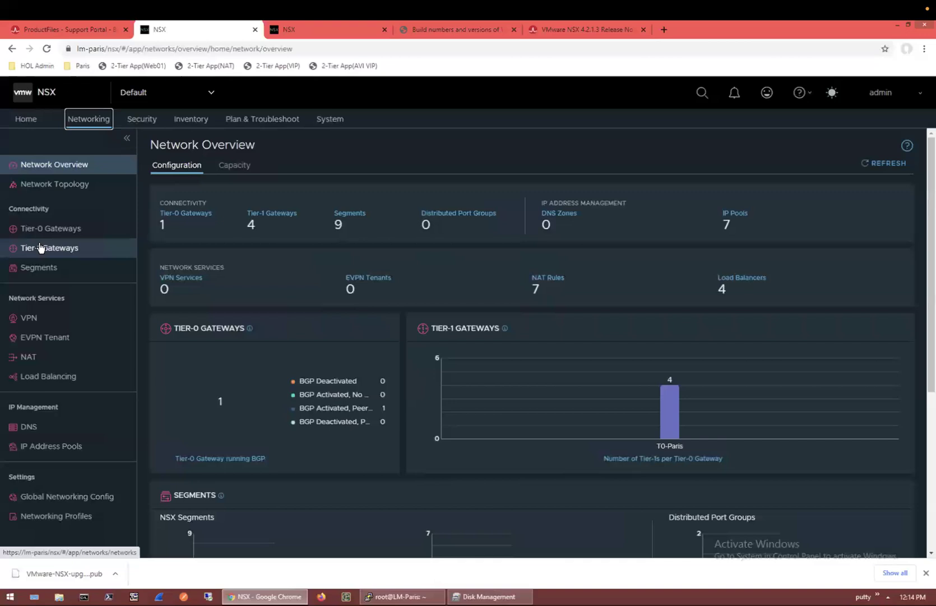
click(40, 247)
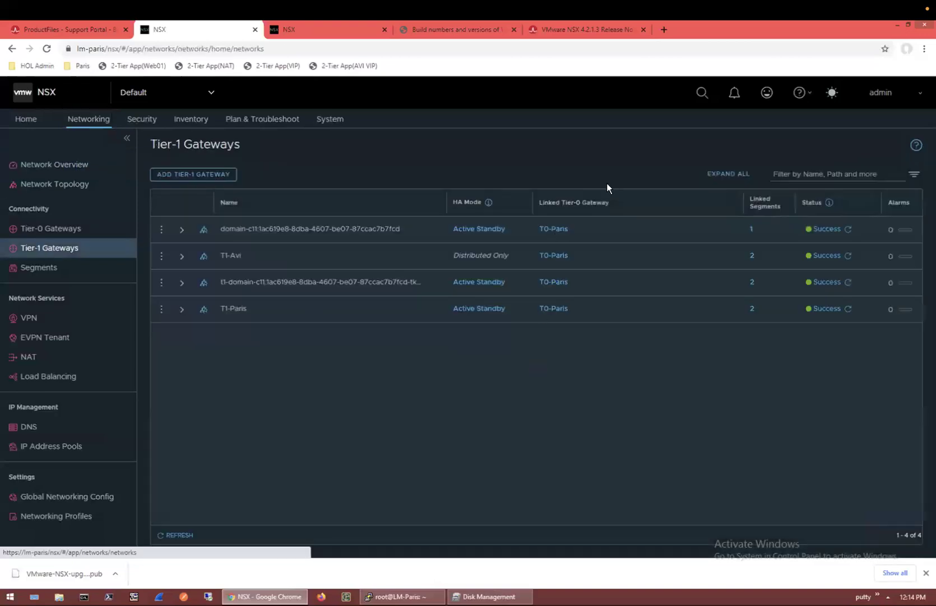
click(182, 232)
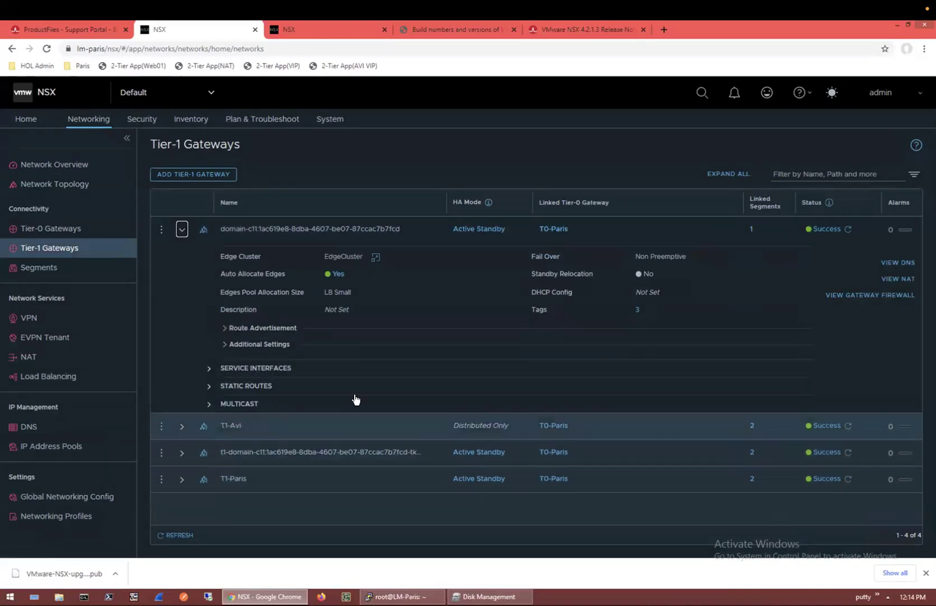
Step: Review the status of all NSX segments and recheck the Tier-0 gateway list
click(82, 266)
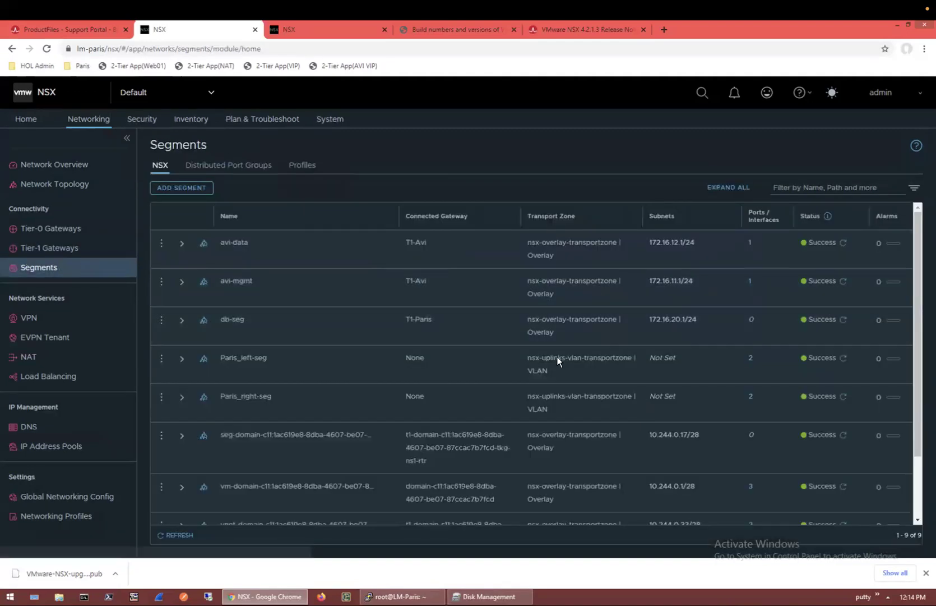
scroll(533, 251, down, 1)
scroll(533, 253, down, 1)
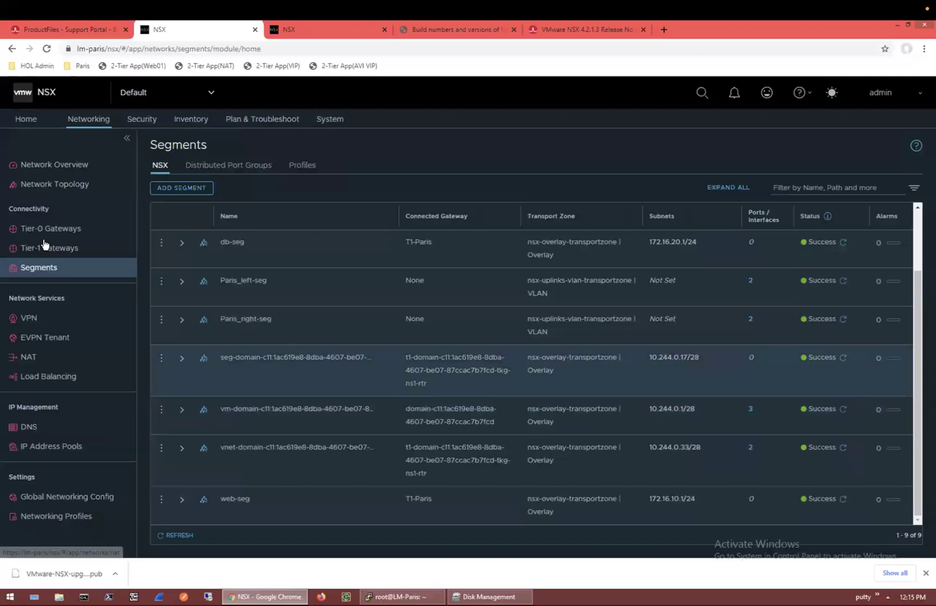
click(48, 236)
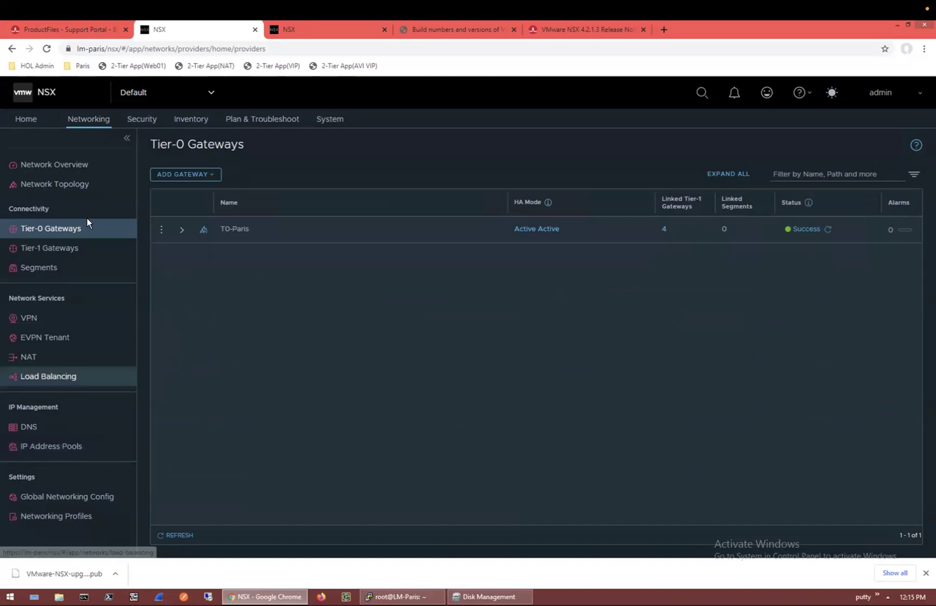
Step: Reopen the NSX Appliances upgrade wizard to review the upgrade summary for edges, hosts and NSX Manager
click(330, 119)
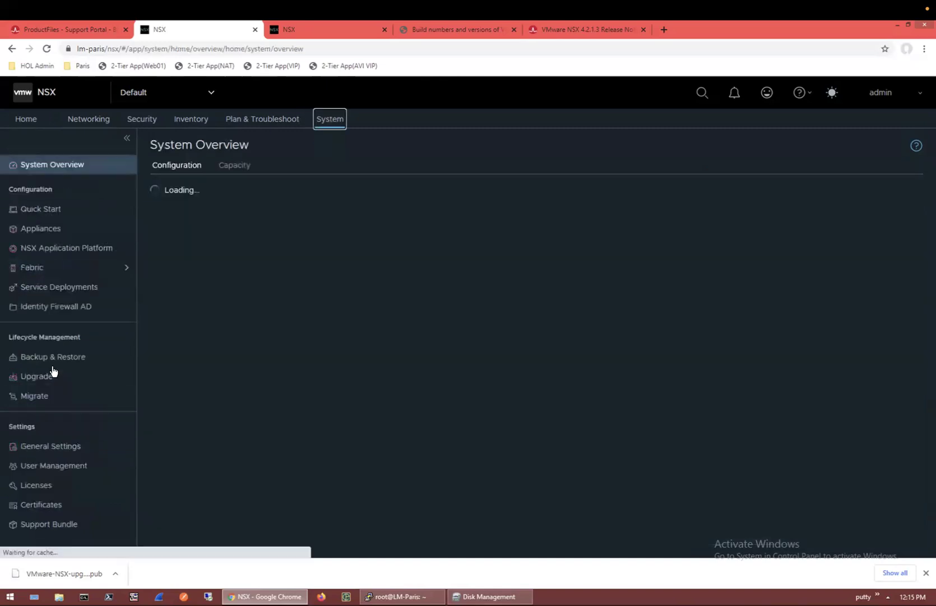
click(54, 385)
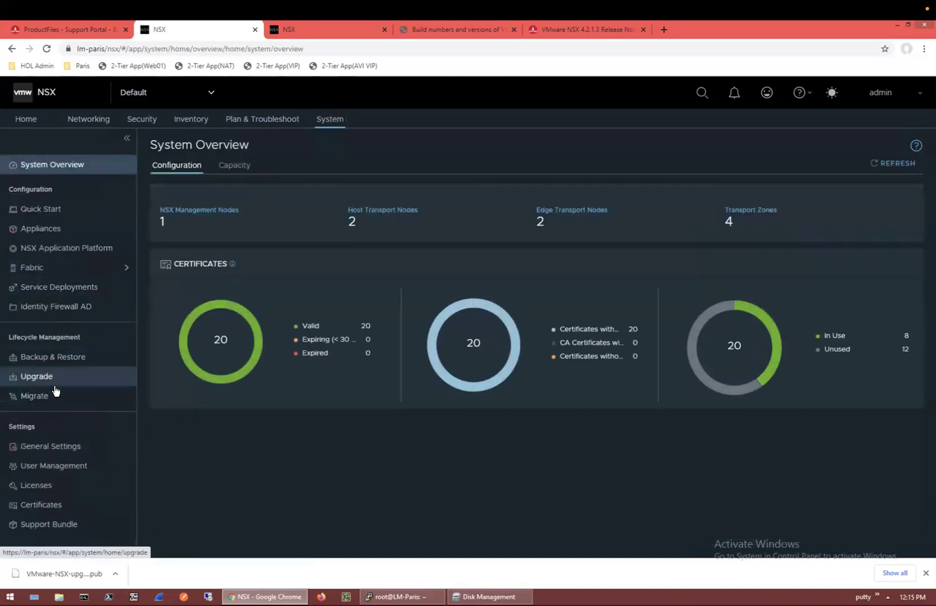
click(274, 549)
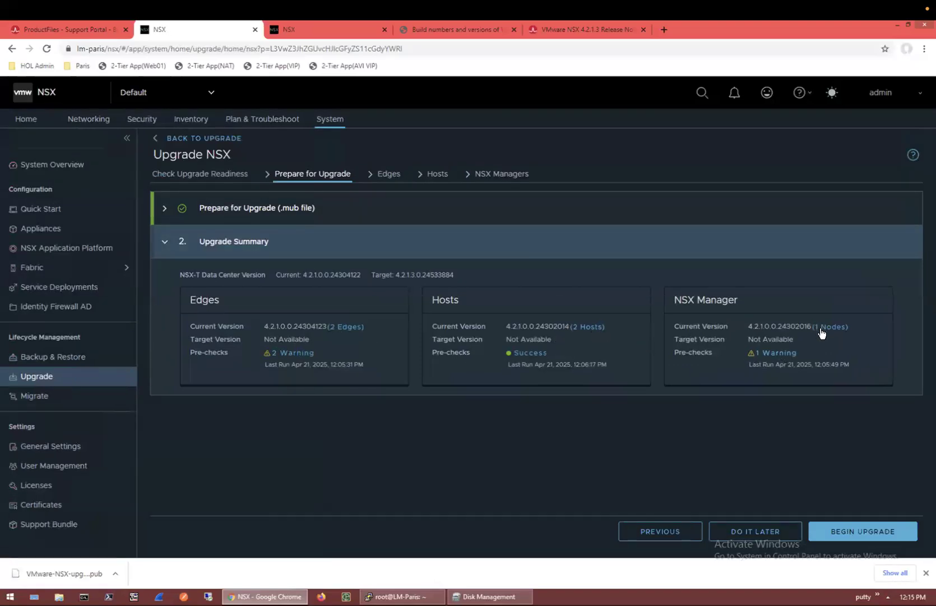
Step: Begin the NSX upgrade and accept the terms of the End User License Agreement
click(823, 532)
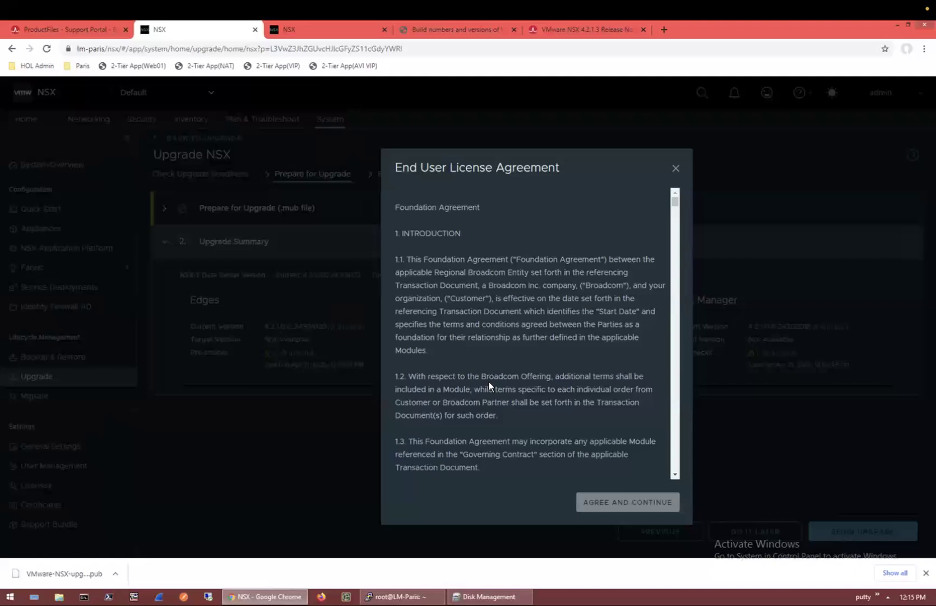
scroll(568, 443, down, 10)
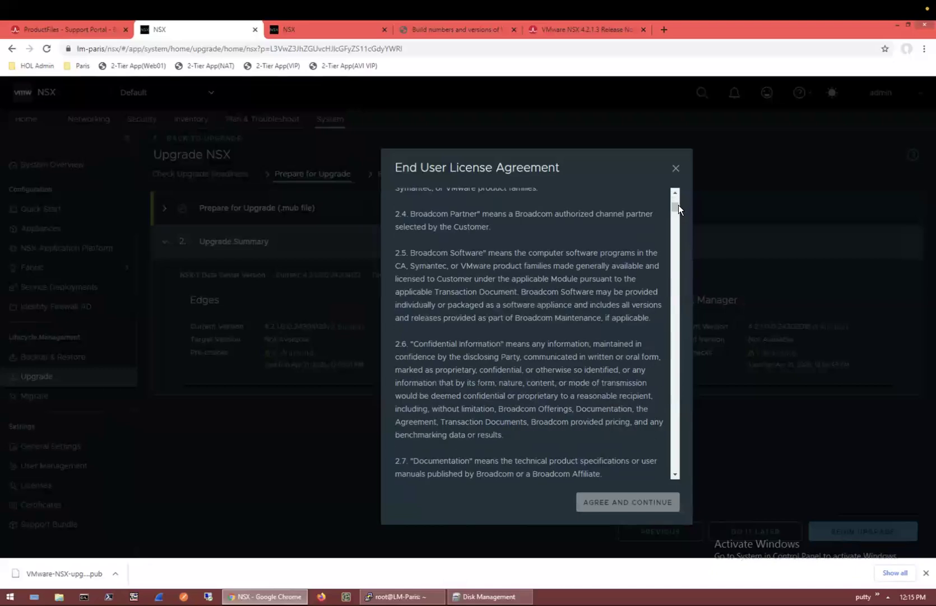
drag(680, 329, 678, 480)
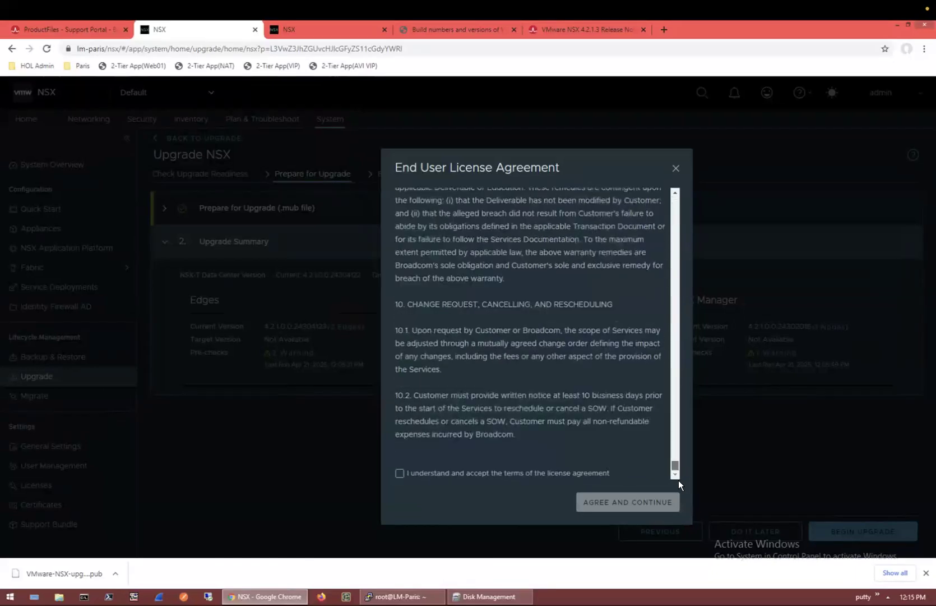
click(433, 478)
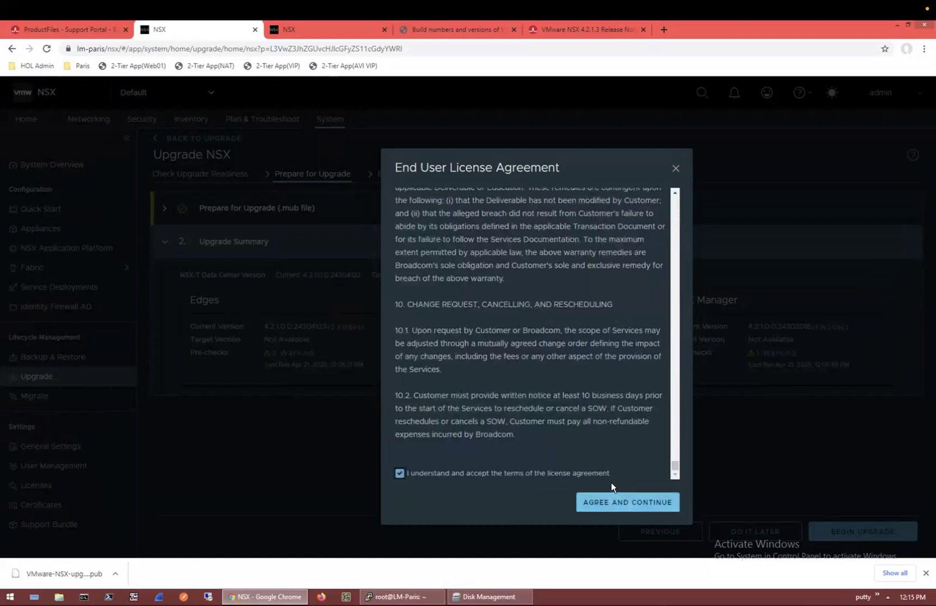
click(617, 501)
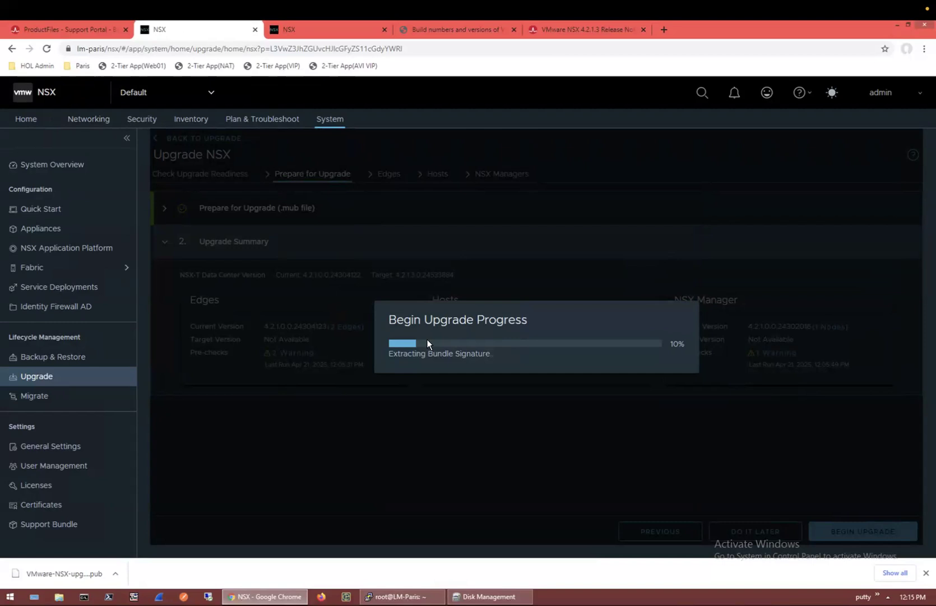
Step: In the second NSX browser tab, open the SFTP server's backup configuration under Backup & Restore
click(301, 37)
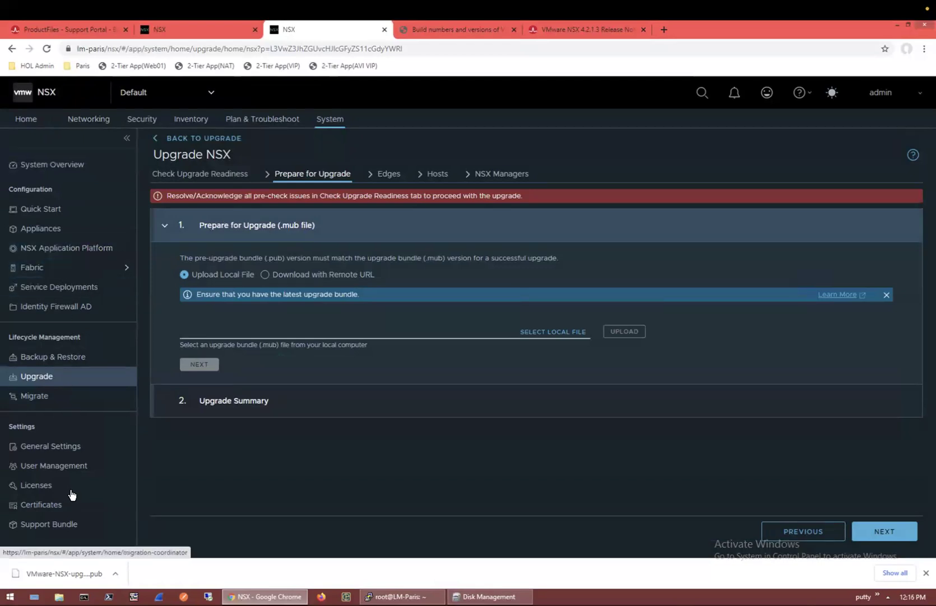
click(66, 357)
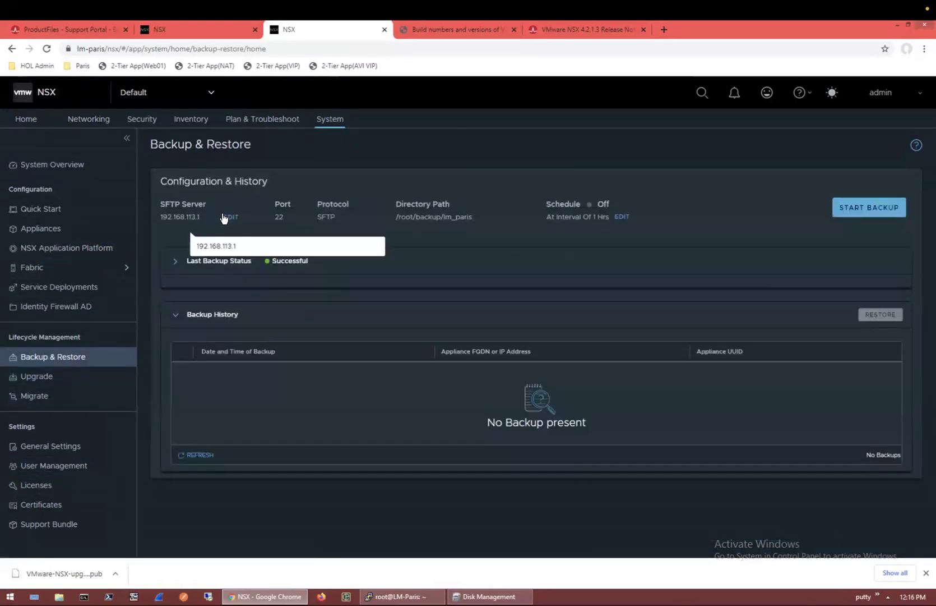
click(230, 217)
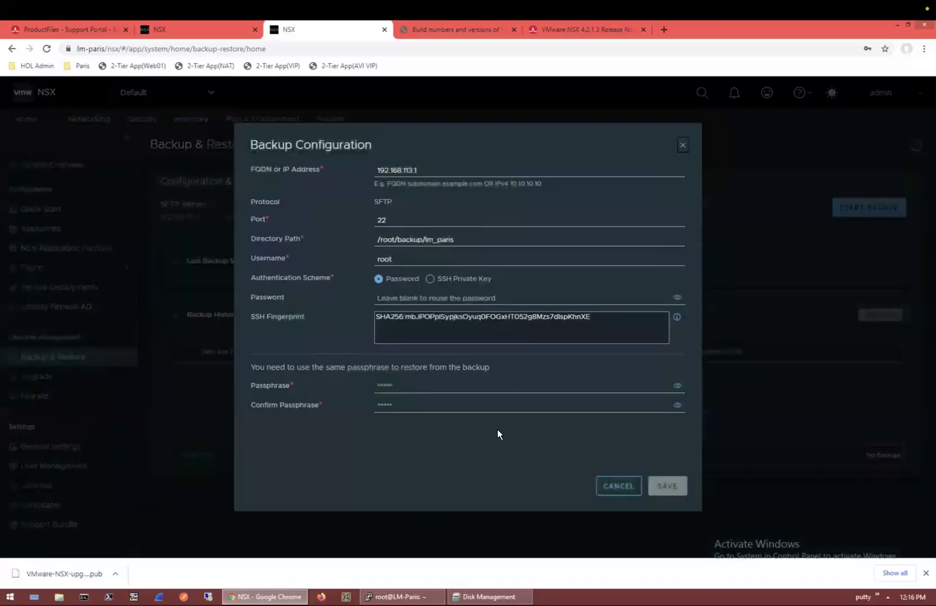
Step: Close the SFTP backup configuration and inspect the recurring backup schedule's options without saving any changes
click(626, 487)
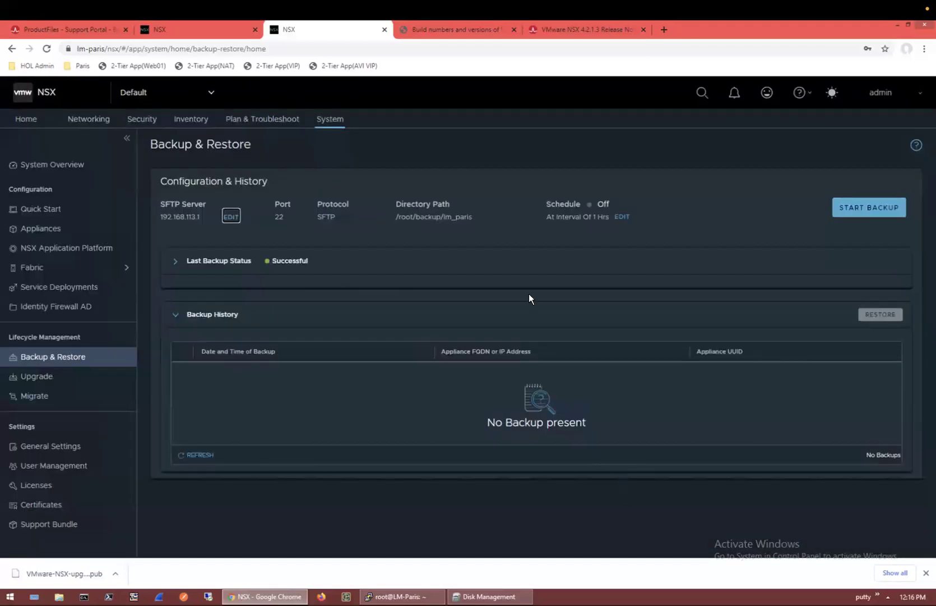
click(621, 220)
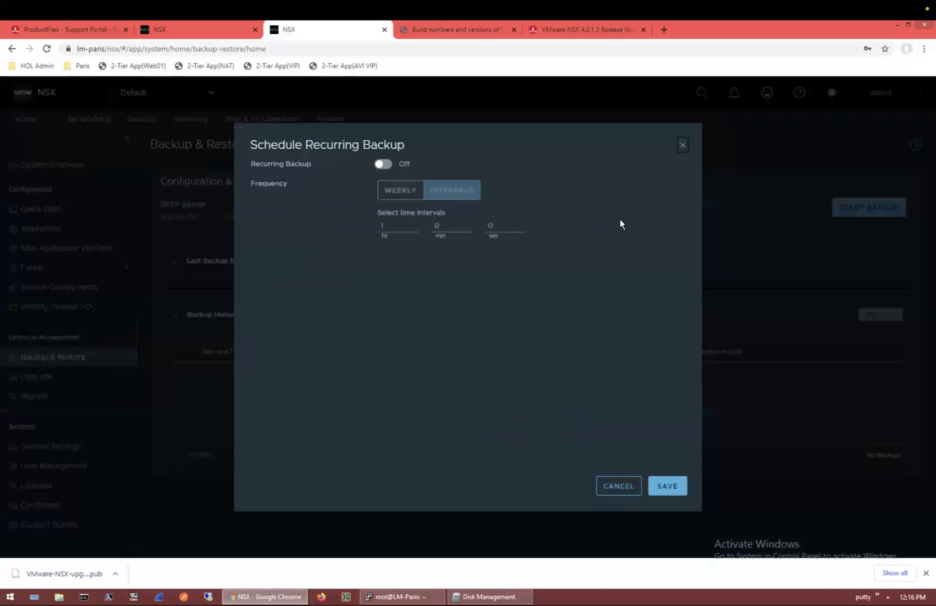
click(385, 165)
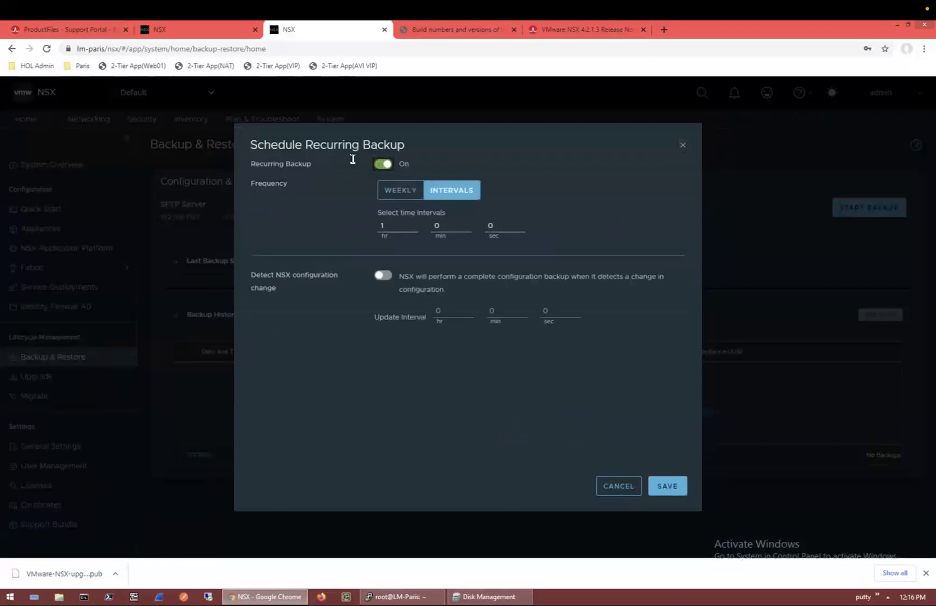
click(380, 164)
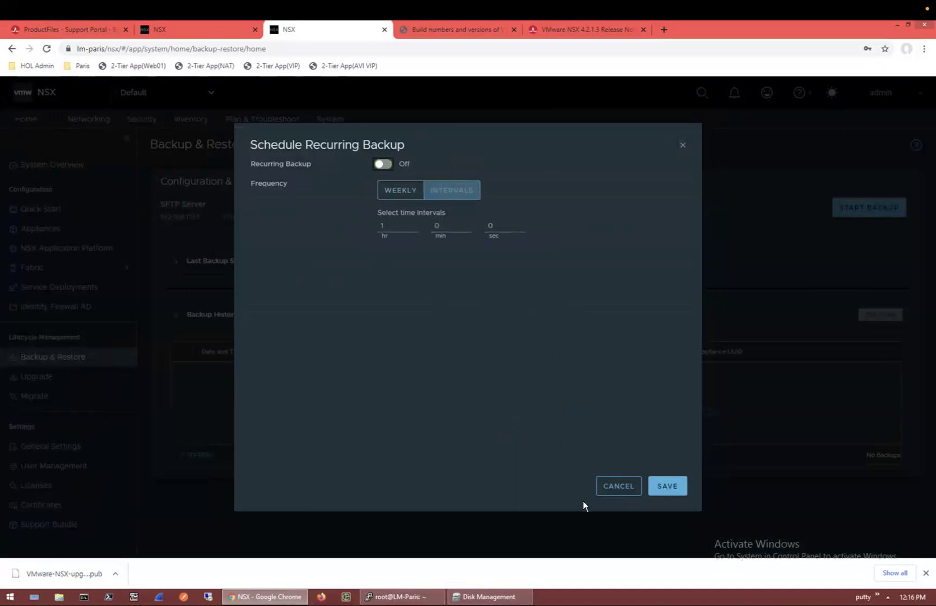
click(632, 488)
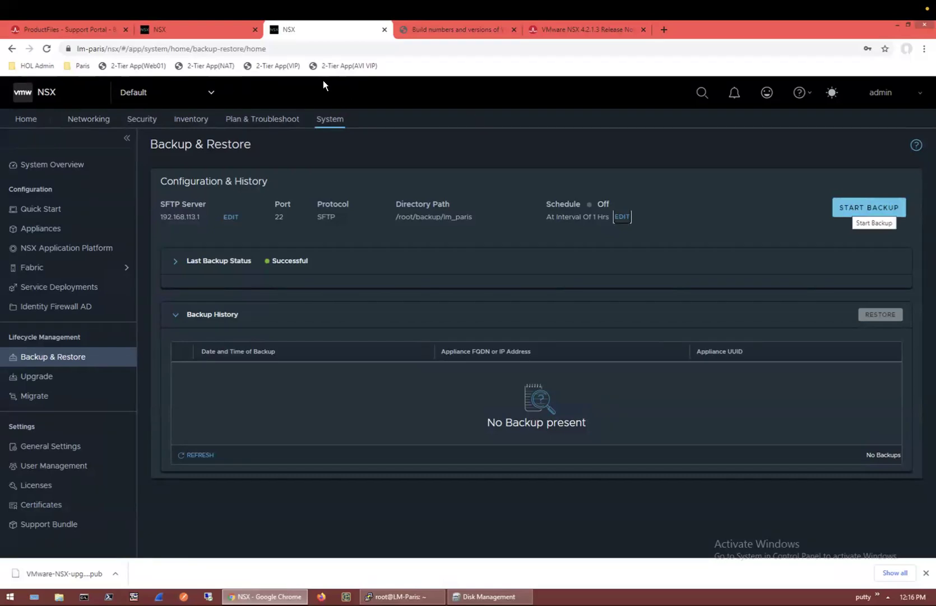
Step: Check the upgrade progress in the first NSX browser tab and the last backup status details under Backup & Restore
click(184, 27)
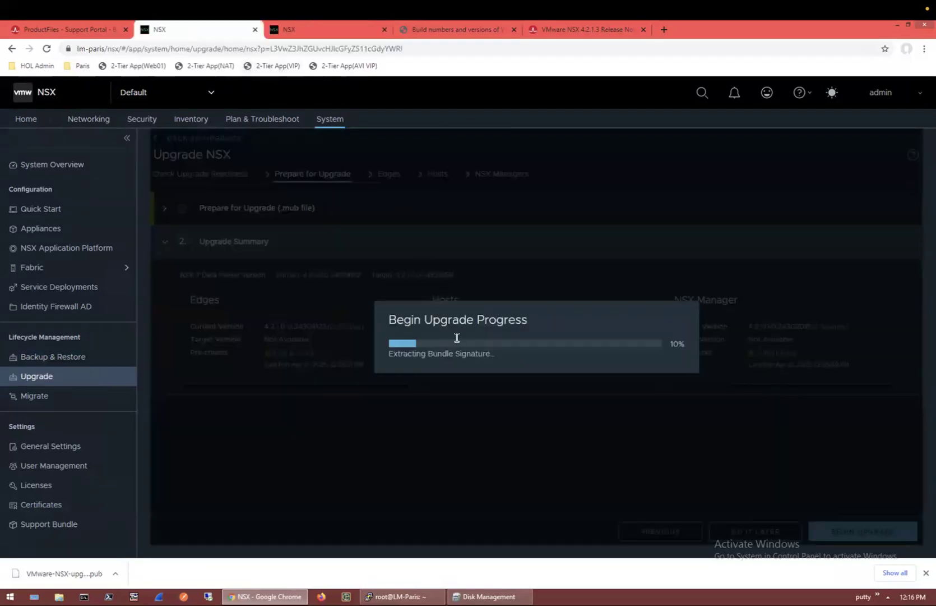
click(304, 27)
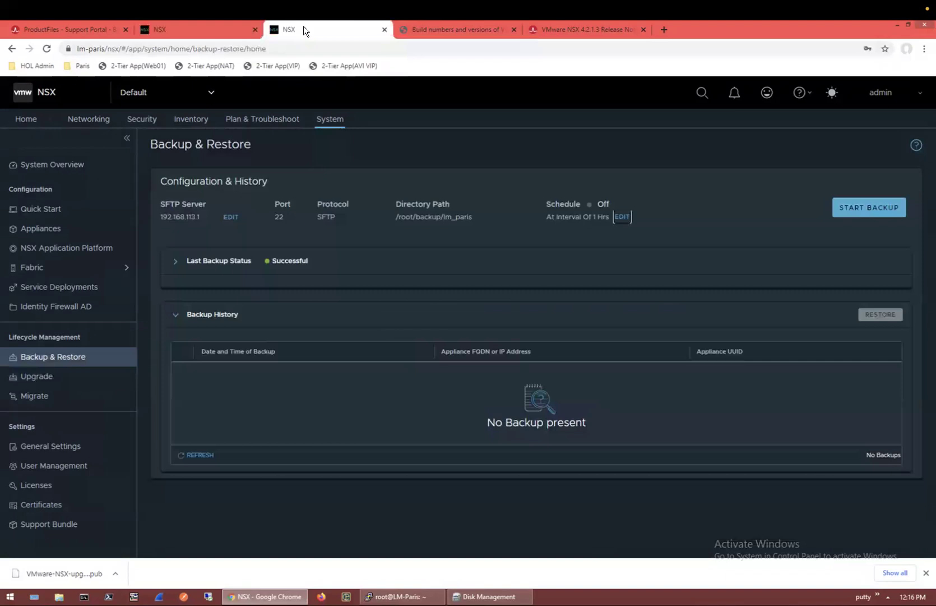
click(175, 261)
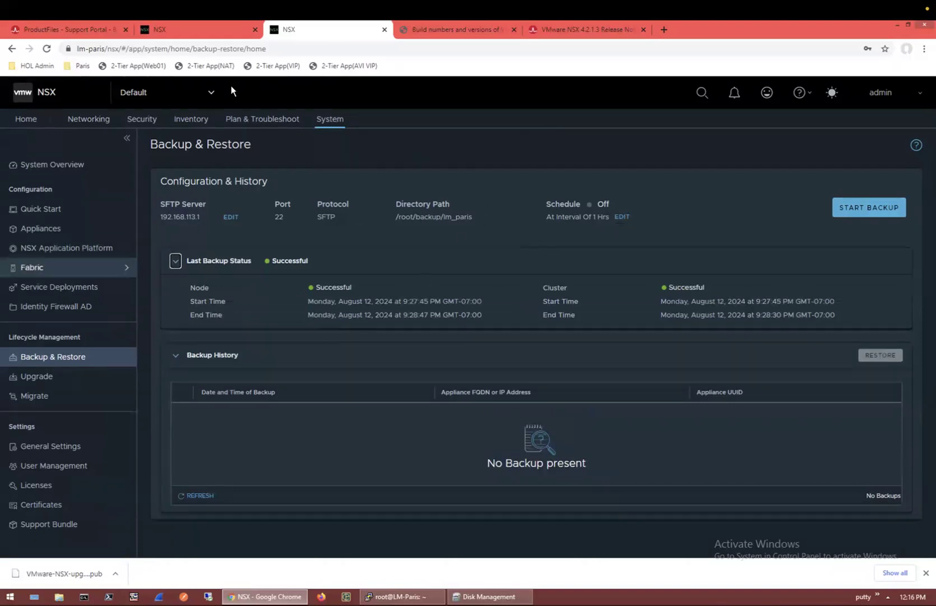
click(208, 29)
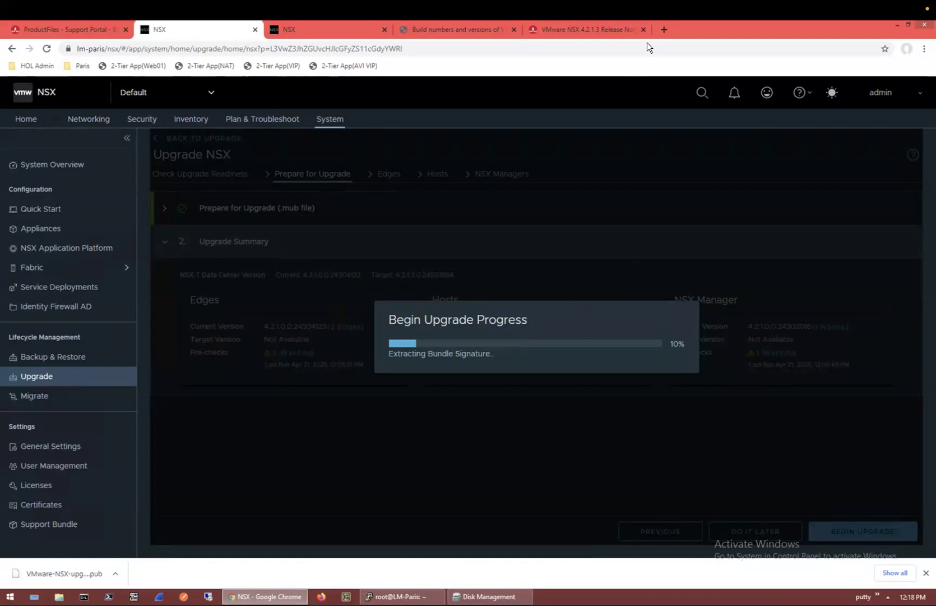
Step: Search the web for "interoperability vmware" in a new browser tab and open the VMware Product Interoperability Matrix
click(663, 29)
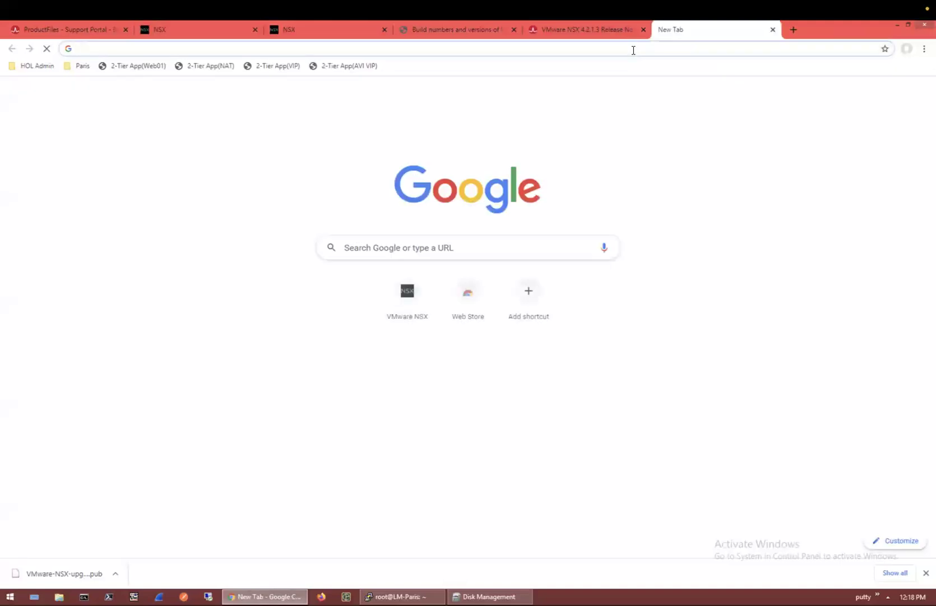
click(634, 50)
text(int)
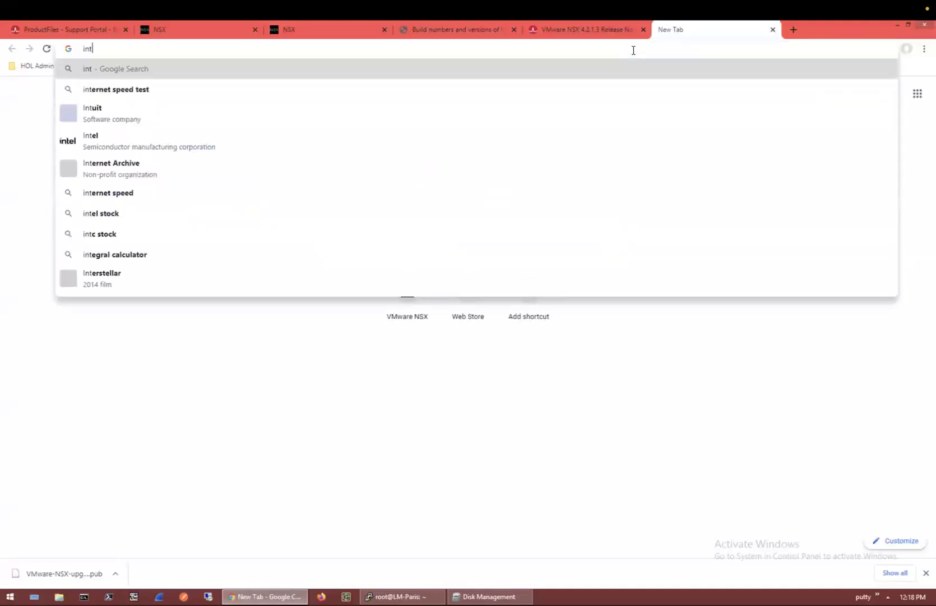
text(er)
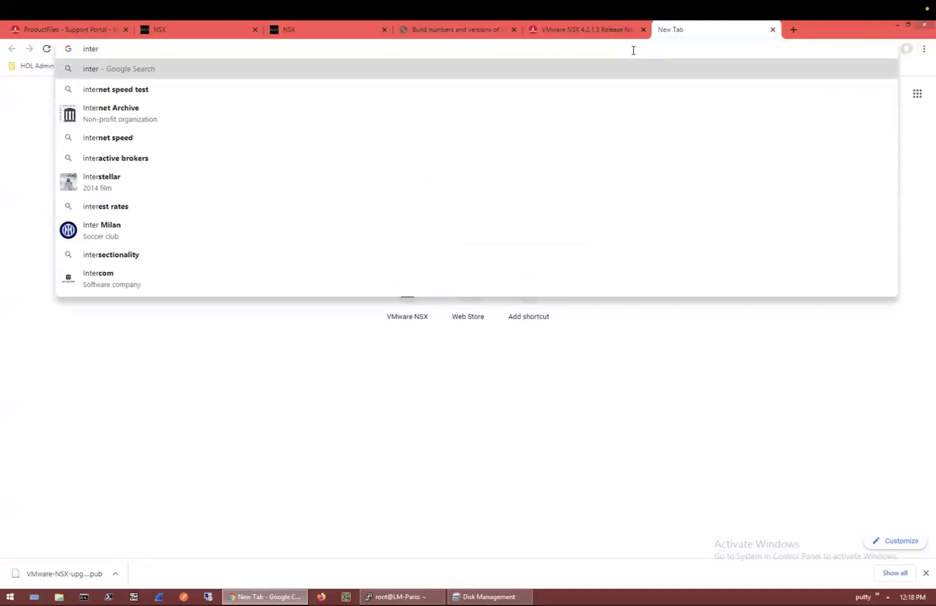
text(opera)
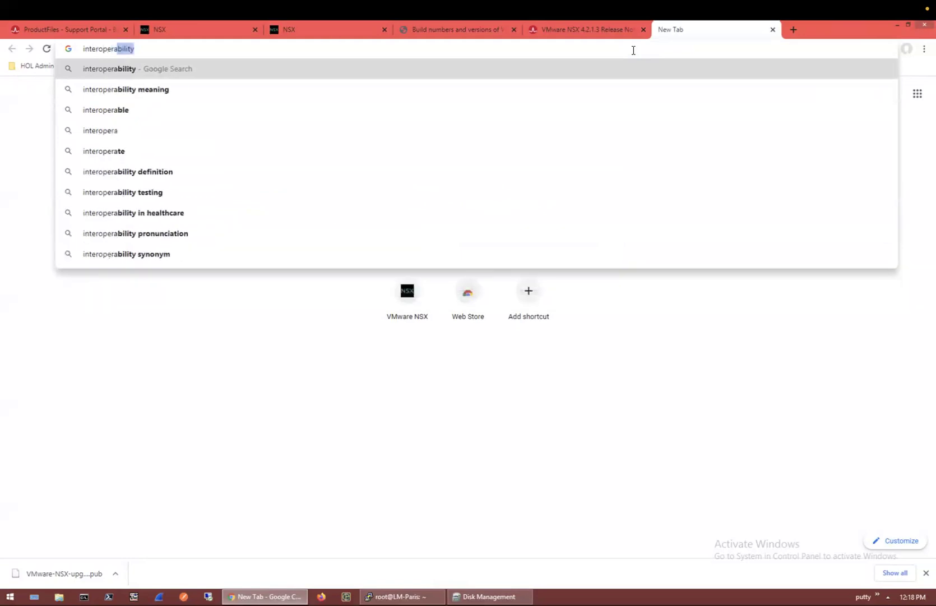
text(bility vmware)
key(Return)
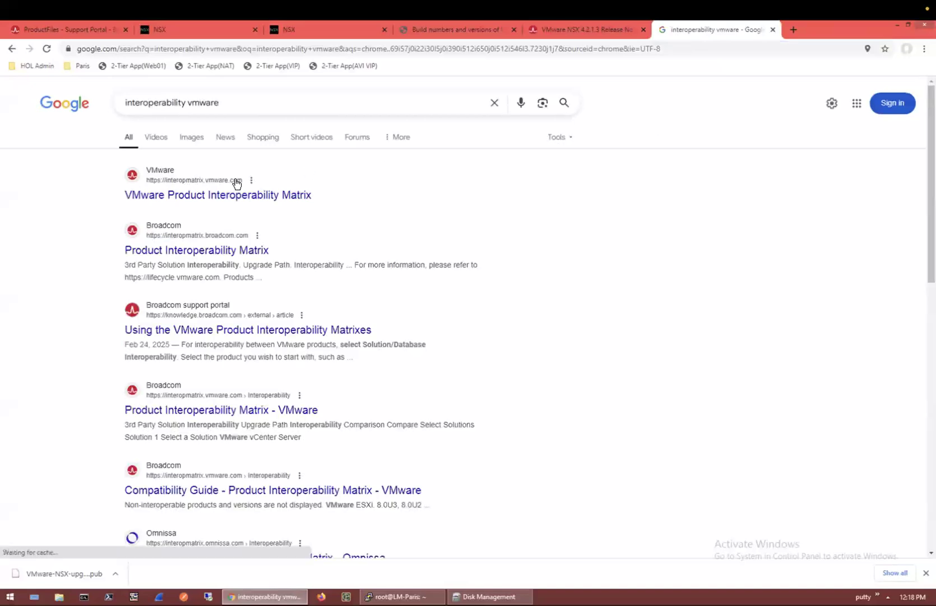
click(230, 194)
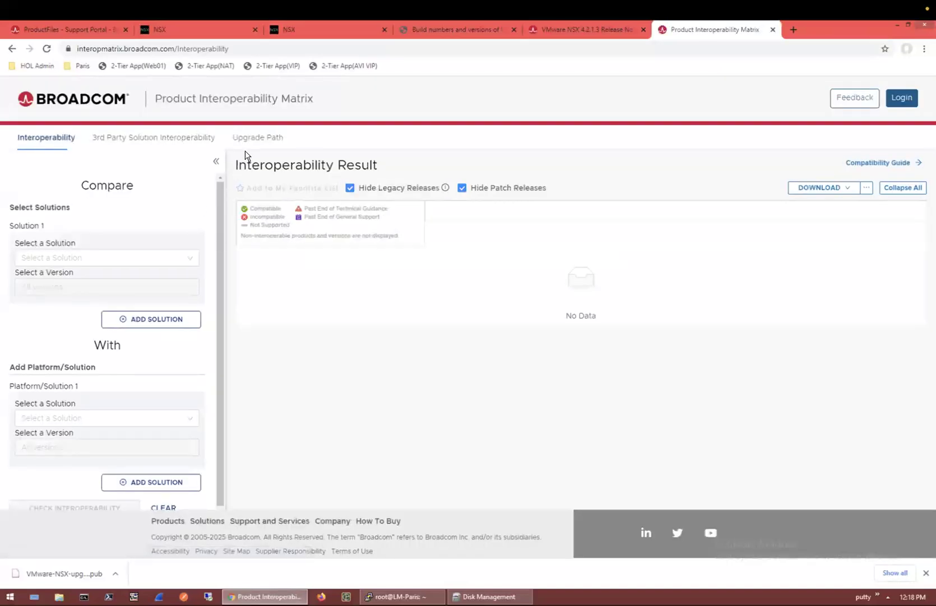
Step: Look up the supported upgrade paths for VMware NSX in the Product Interoperability Matrix
click(251, 145)
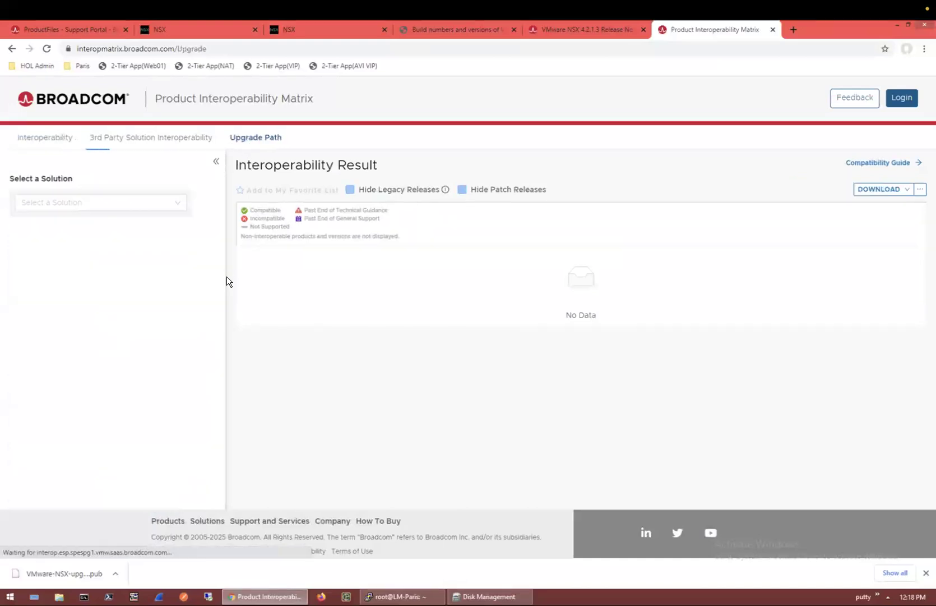
click(179, 202)
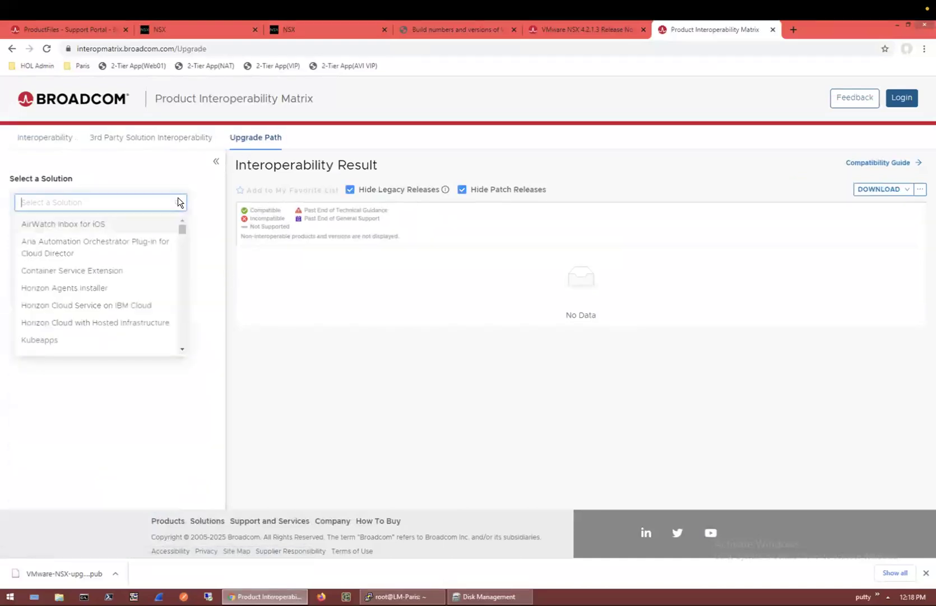
text(nsx)
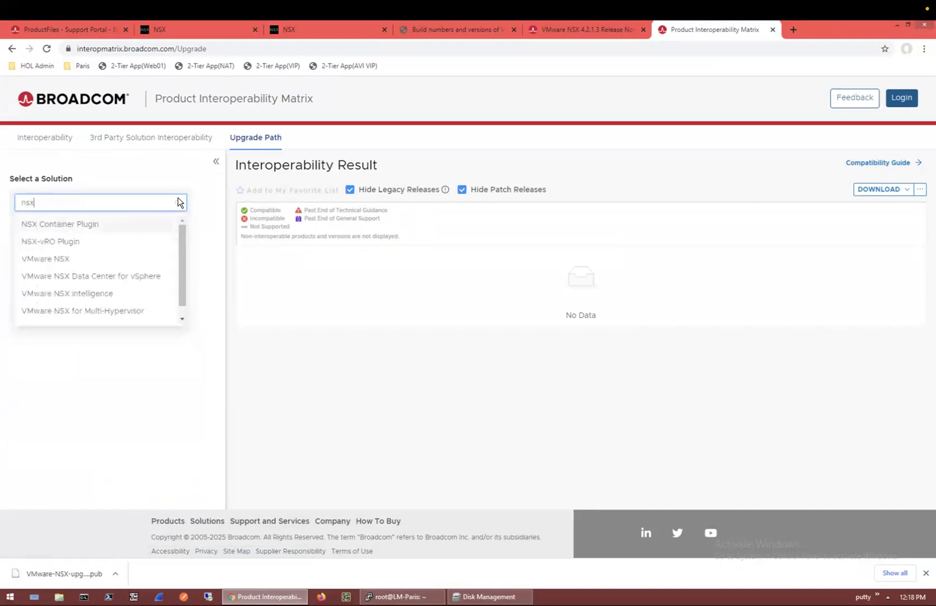
click(124, 261)
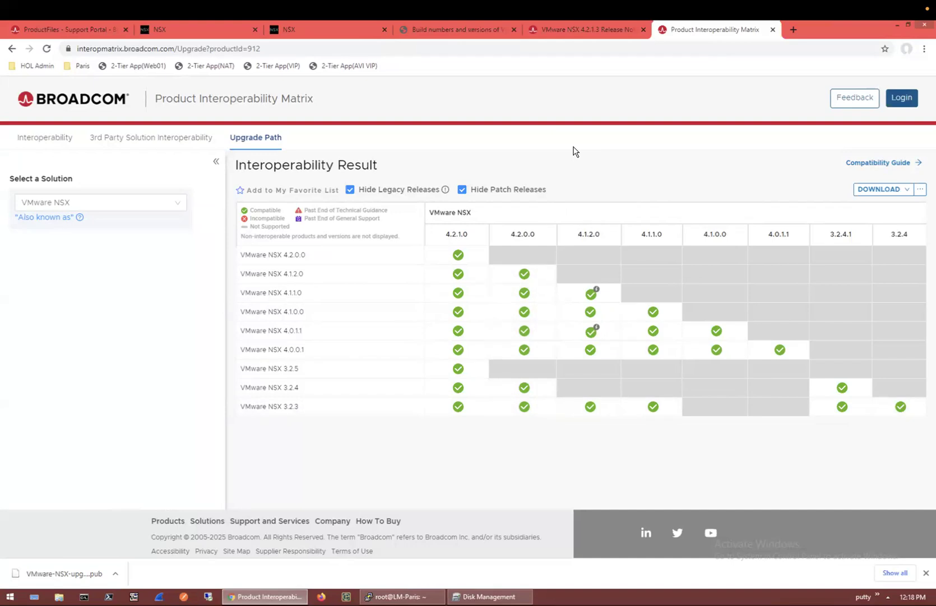
Step: In the Interoperability comparison, choose VMware NSX as the first solution to compare
click(45, 136)
click(115, 257)
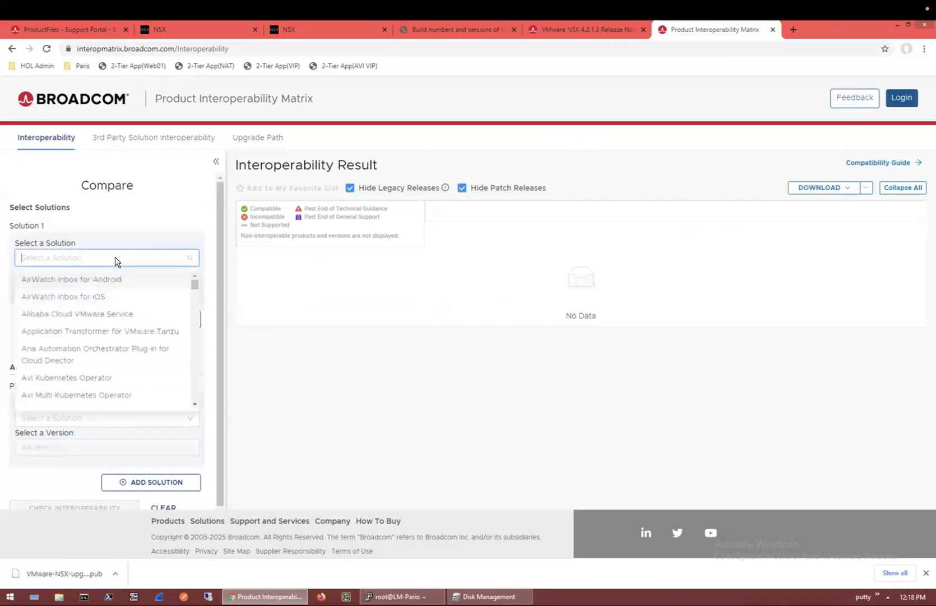
text(nsx)
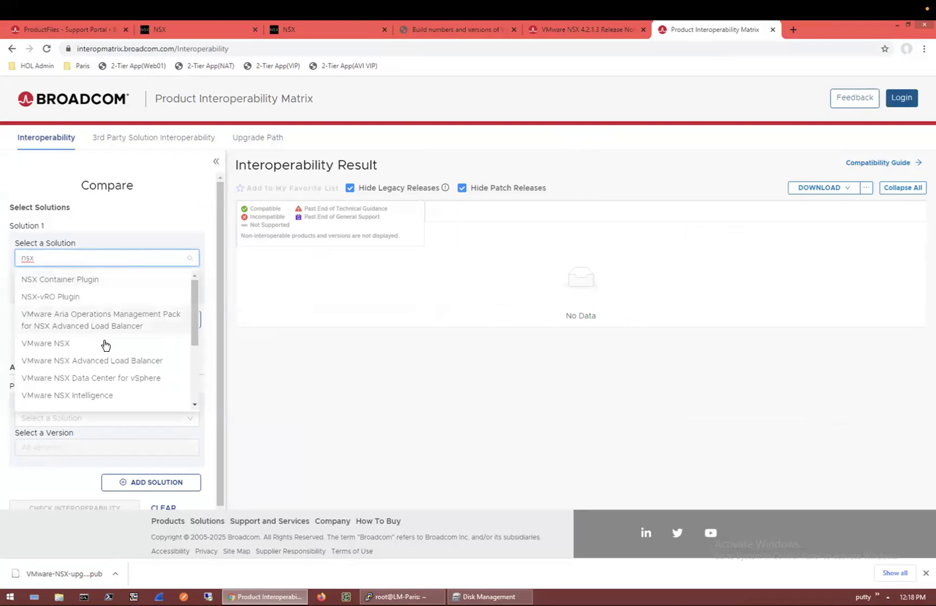
scroll(103, 345, down, 1)
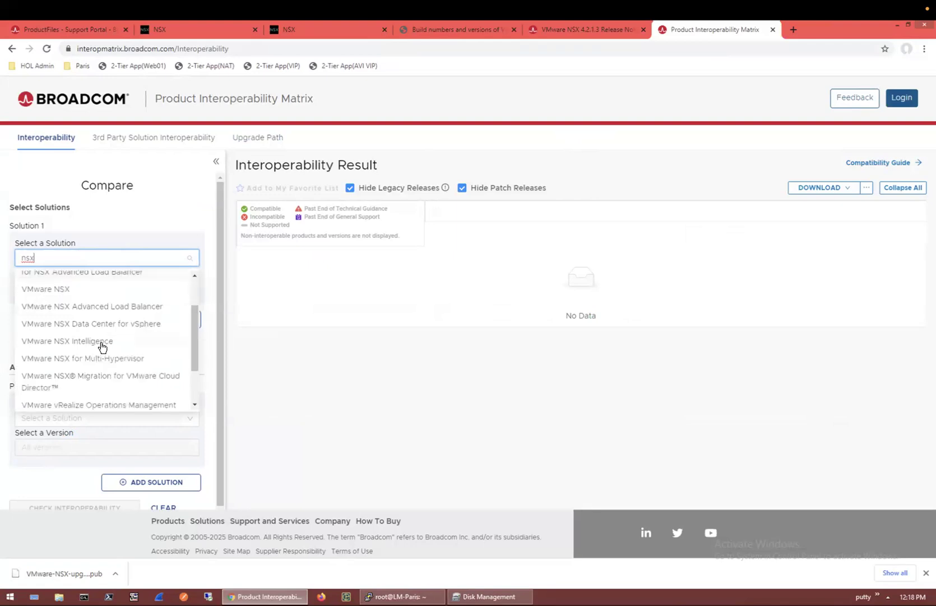
click(75, 296)
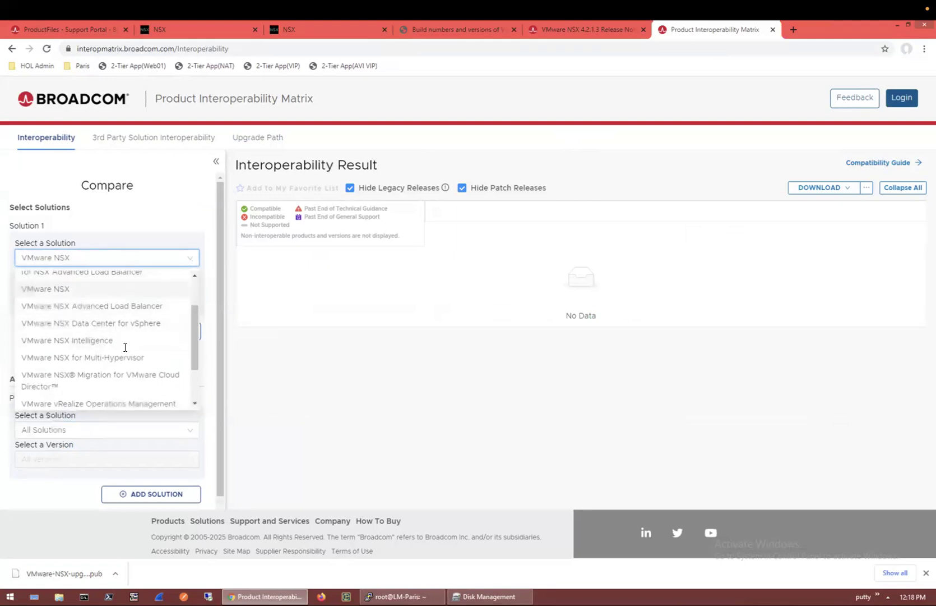
Step: Set VMware vCenter Server as the first platform to compare against NSX
click(71, 434)
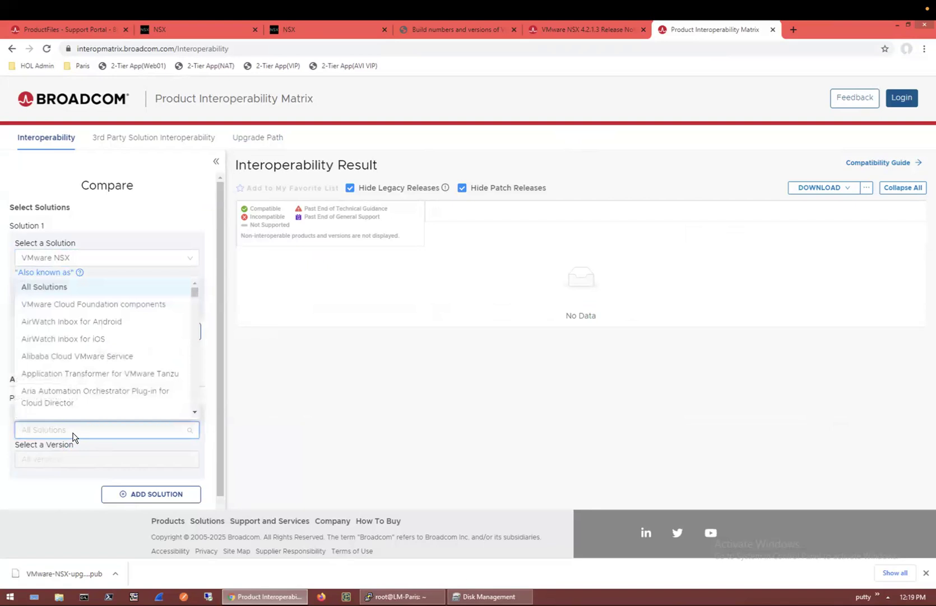
text(vcenter)
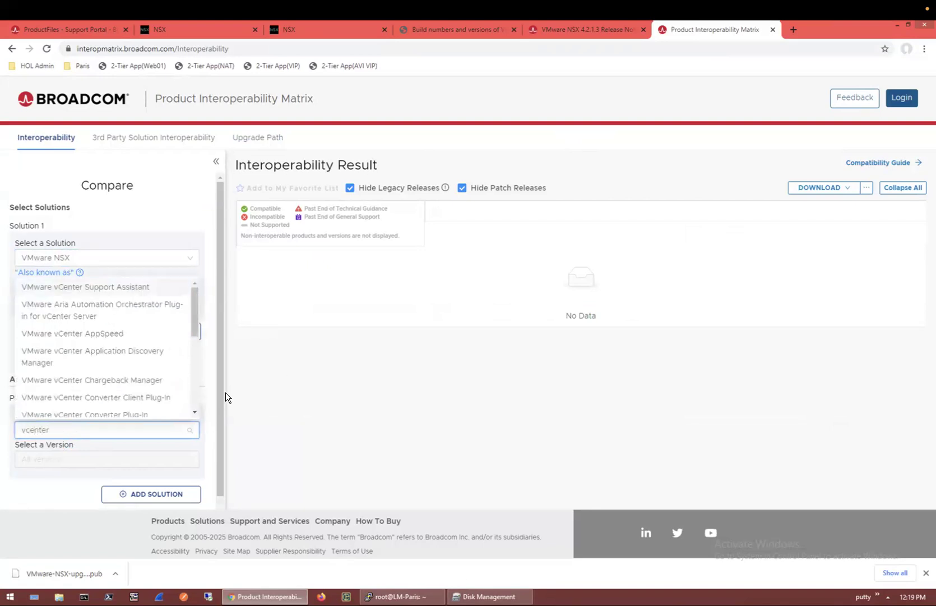
scroll(93, 362, down, 10)
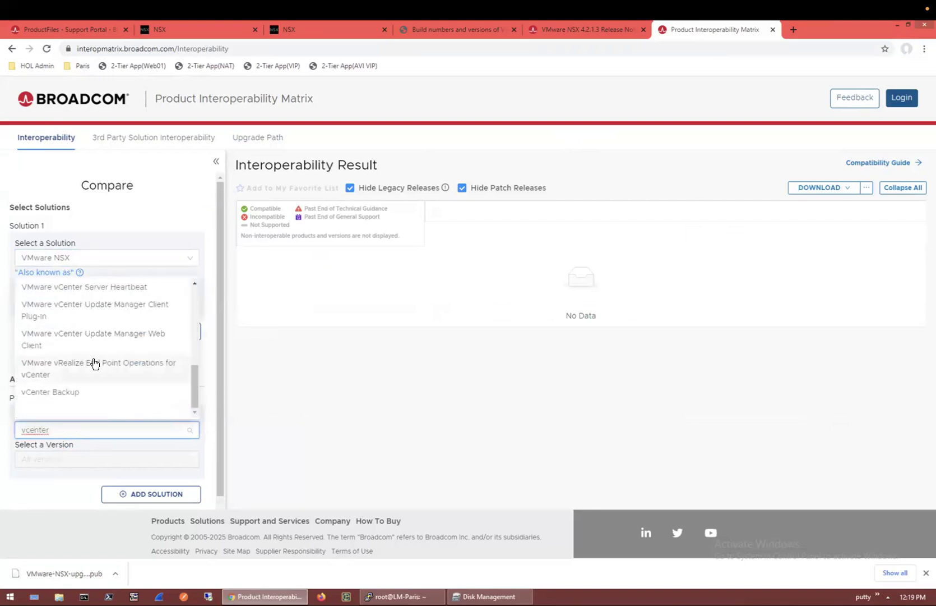
scroll(93, 362, up, 2)
click(107, 379)
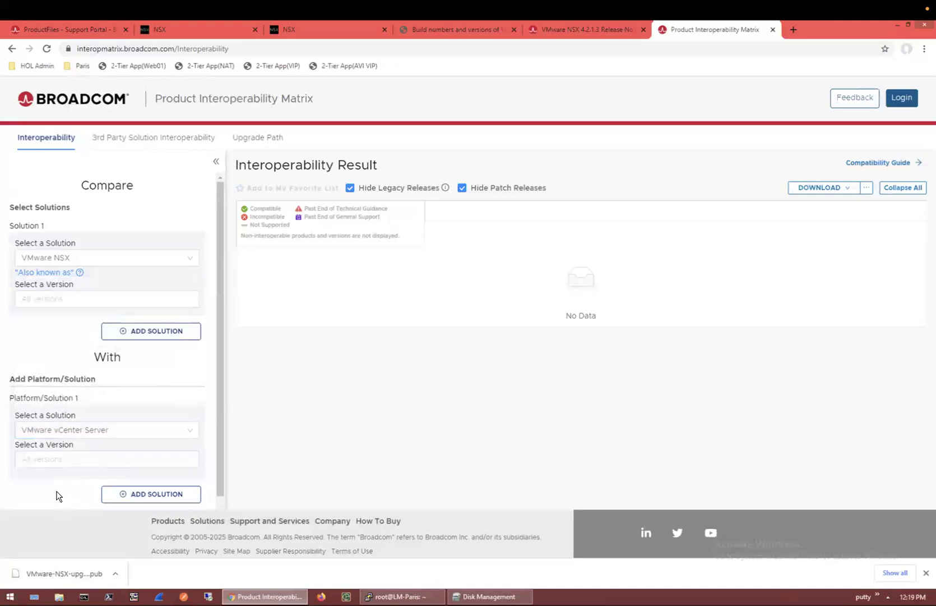
Step: Add VMware Avi Load Balancer as the second platform to compare against NSX
click(121, 493)
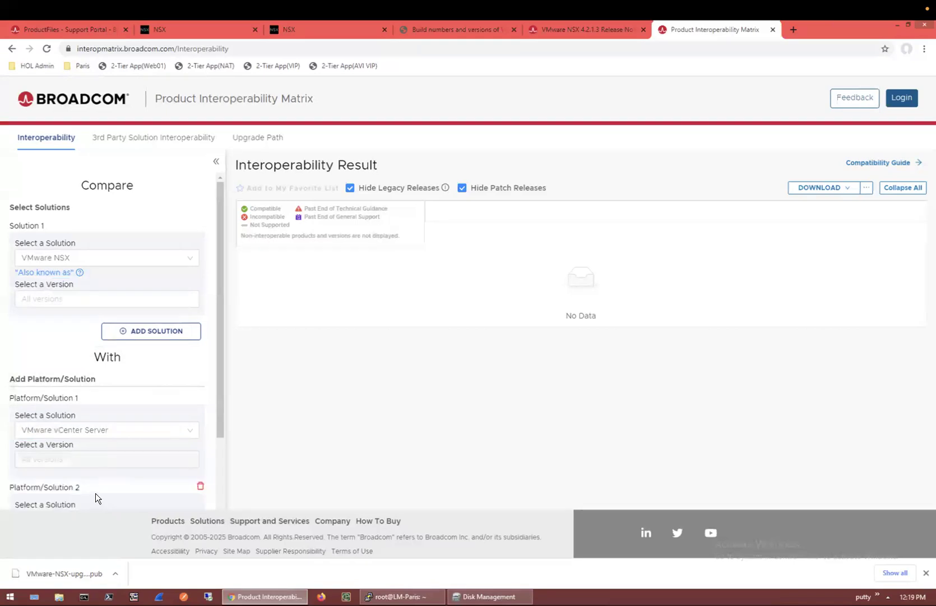
scroll(95, 493, down, 2)
click(66, 414)
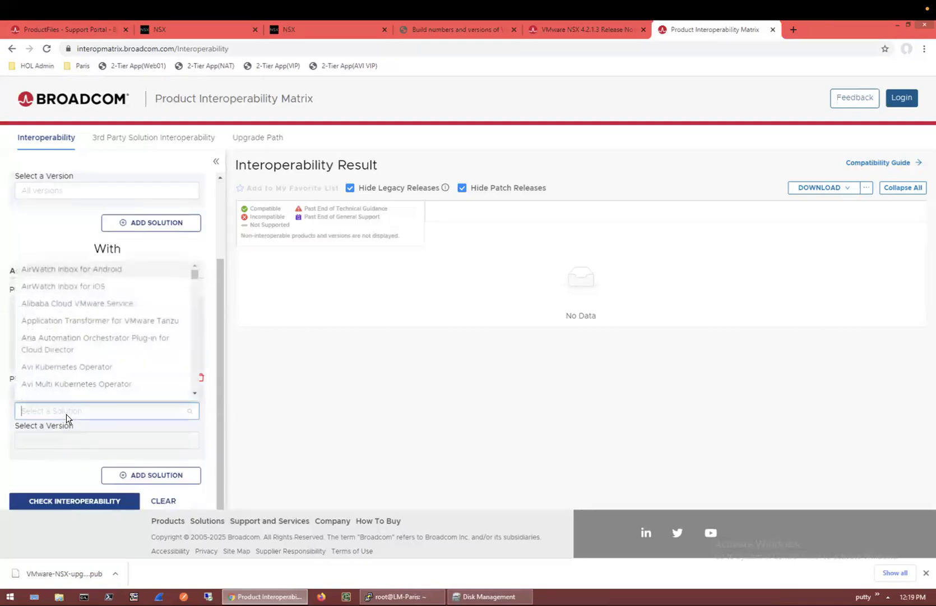
text(avi)
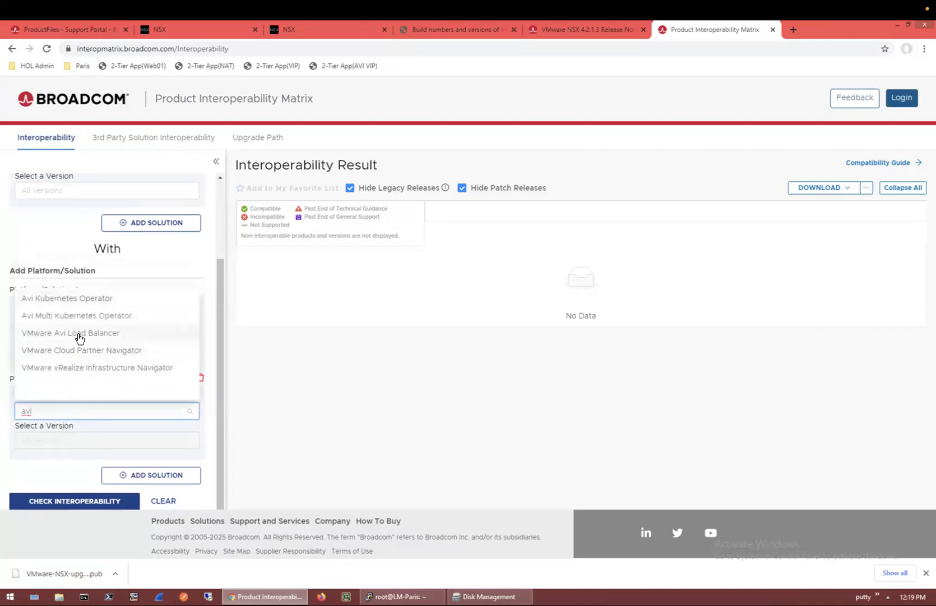
click(79, 334)
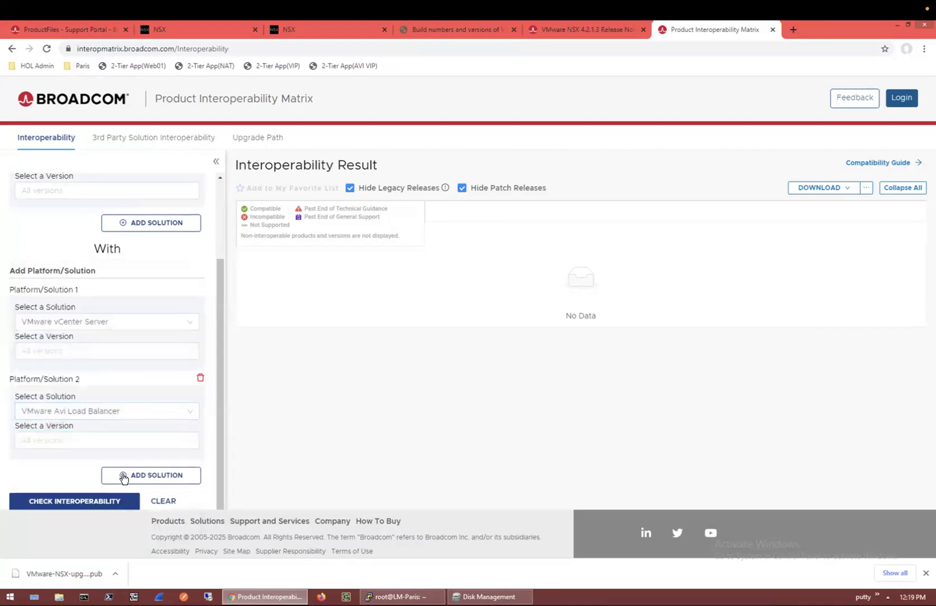
Step: Run the interoperability check and review NSX compatibility with the vCenter Server and Avi Load Balancer versions
click(113, 501)
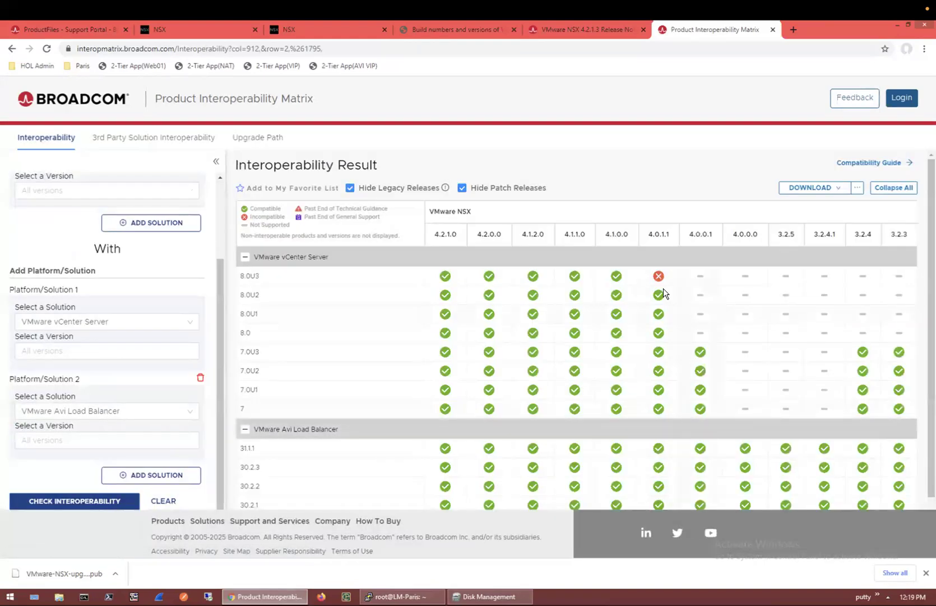
scroll(665, 329, down, 1)
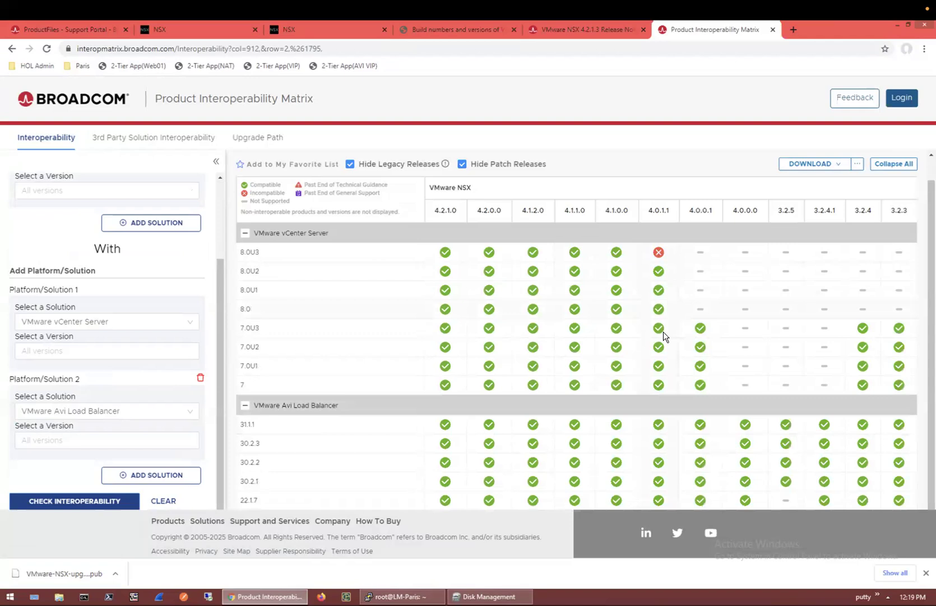
scroll(661, 336, up, 1)
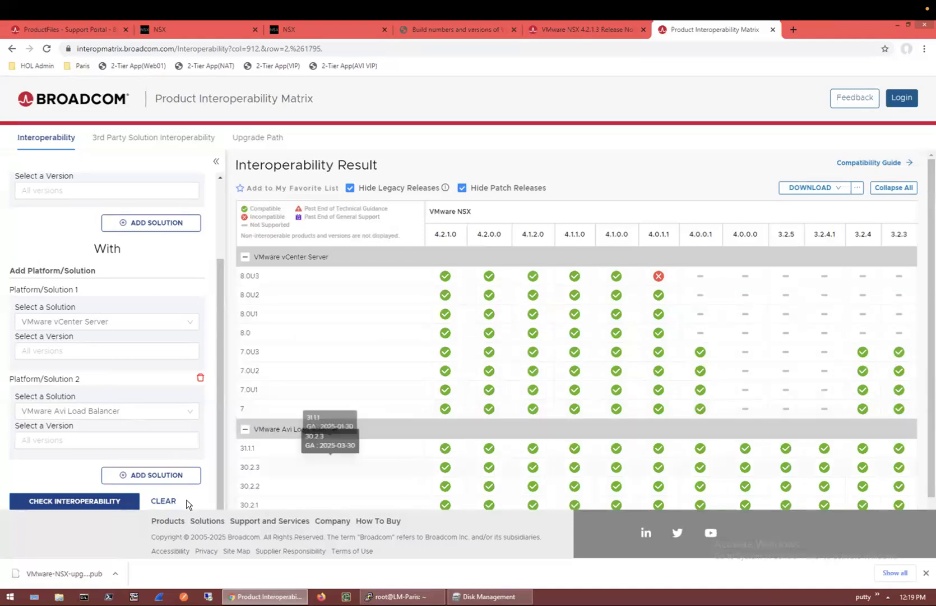
scroll(147, 499, down, 1)
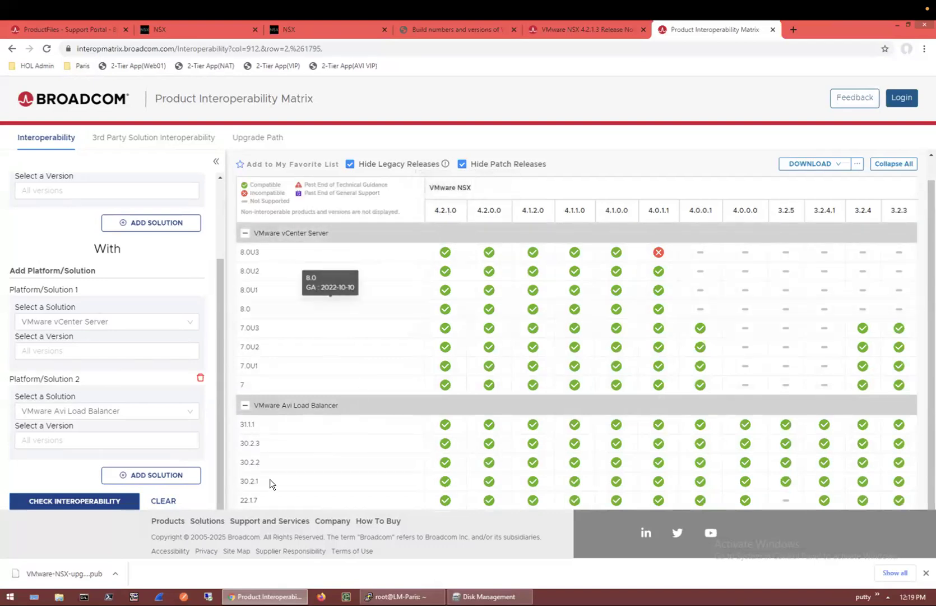
Step: Return to the NSX upgrade, proceed from the Upgrade Summary to the Edges stage, and expand edgegroup-EdgeCluster
click(203, 31)
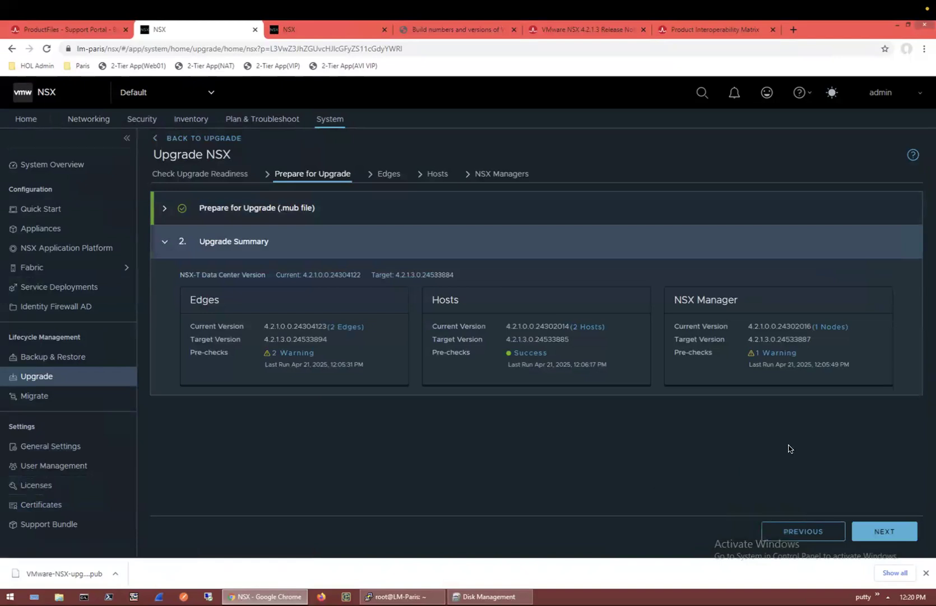
click(879, 540)
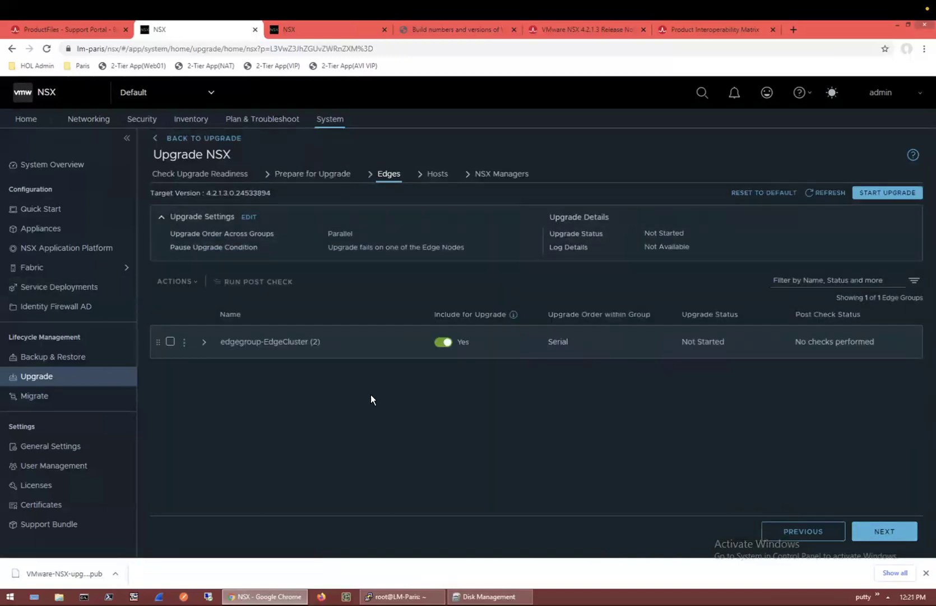
click(161, 219)
click(162, 219)
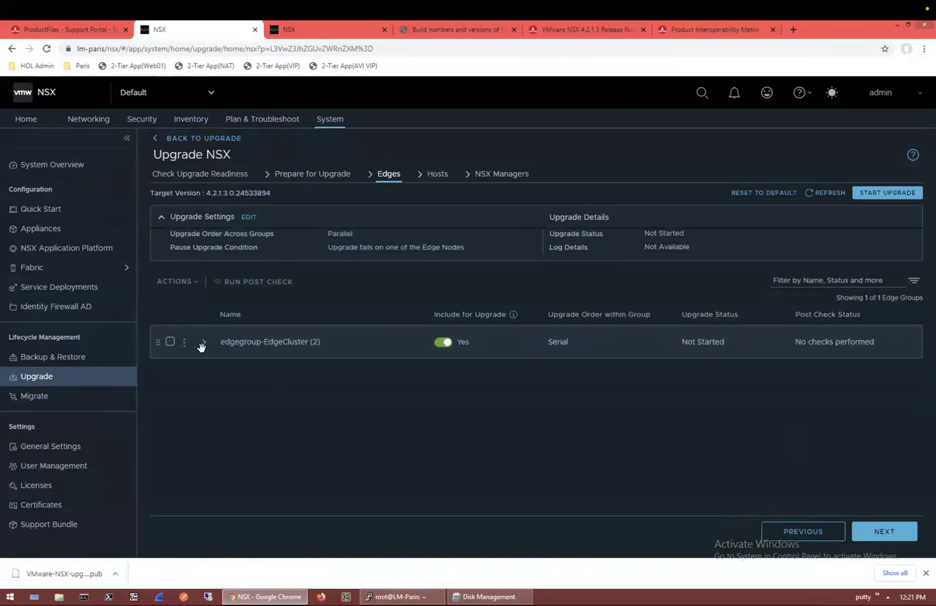
click(203, 343)
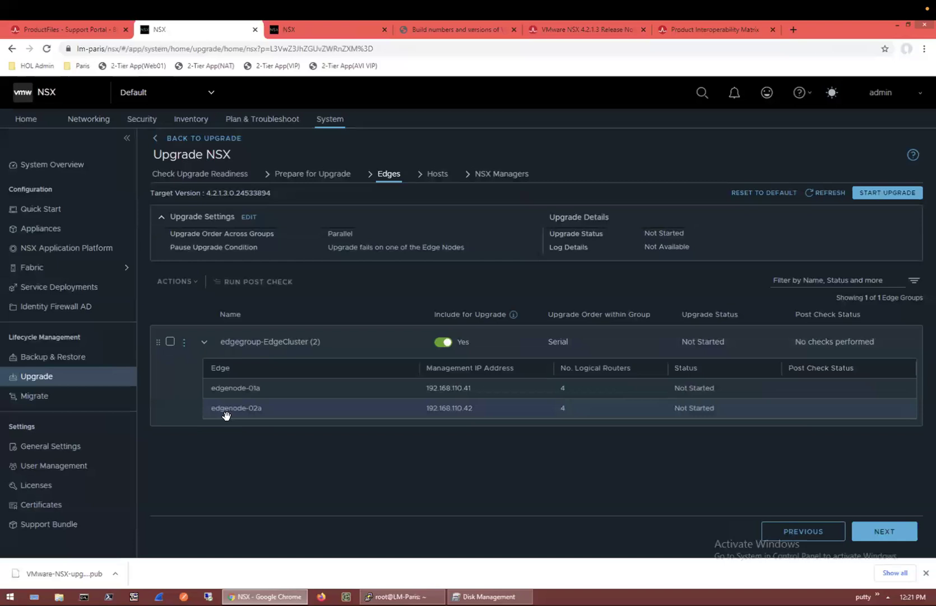
Step: Edit the edge upgrade settings and choose Serial as the upgrade order across groups
click(249, 217)
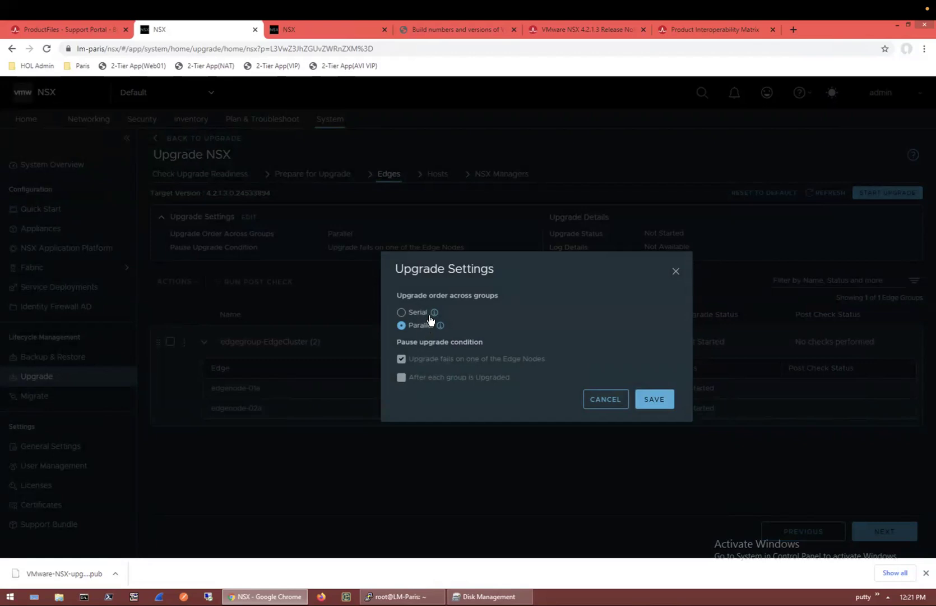
mouse_move(436, 313)
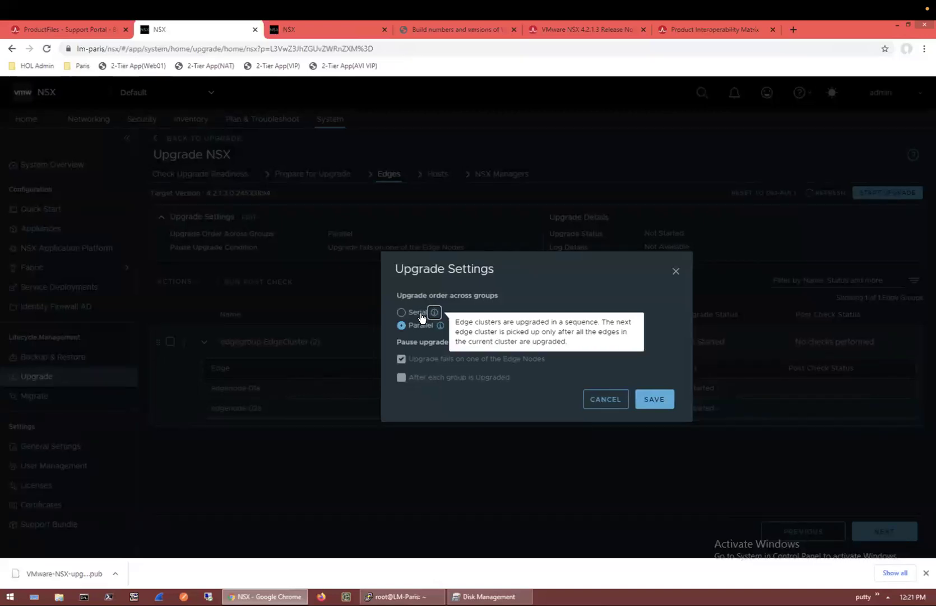
click(403, 315)
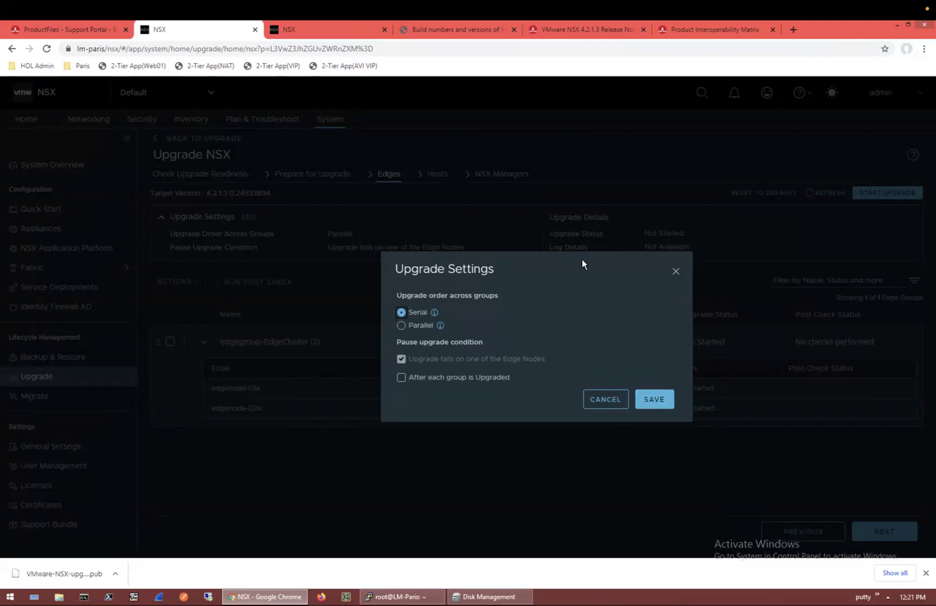
Step: Try to capture and share a screenshot of the edge Upgrade Settings dialog
drag(139, 132, 786, 461)
key(super)
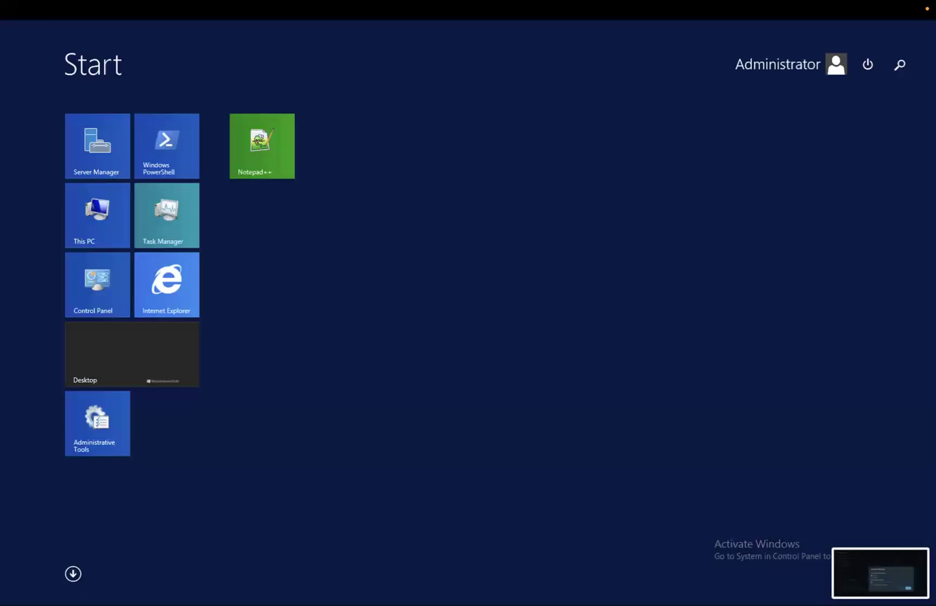
click(876, 575)
right_click(454, 223)
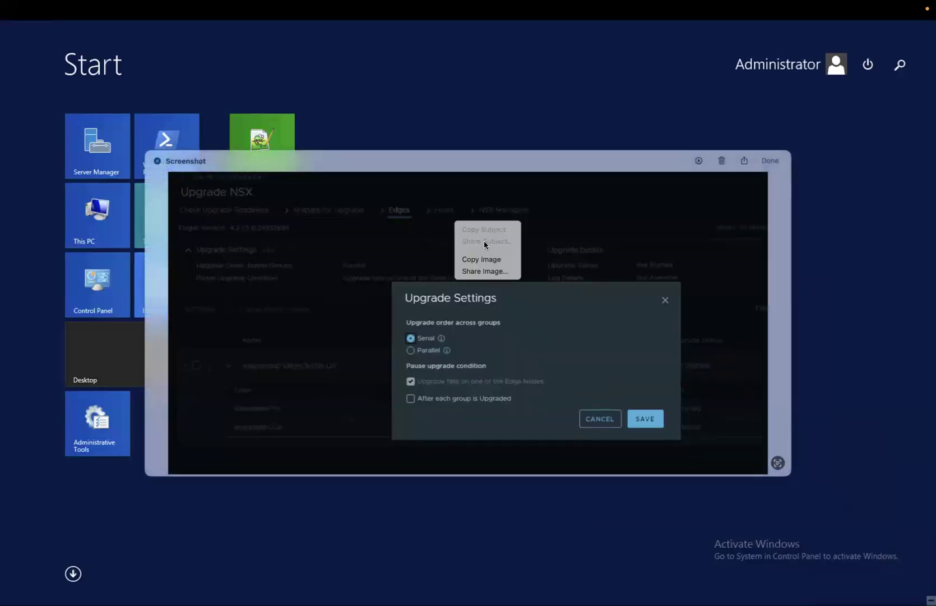
click(745, 164)
click(744, 163)
click(724, 277)
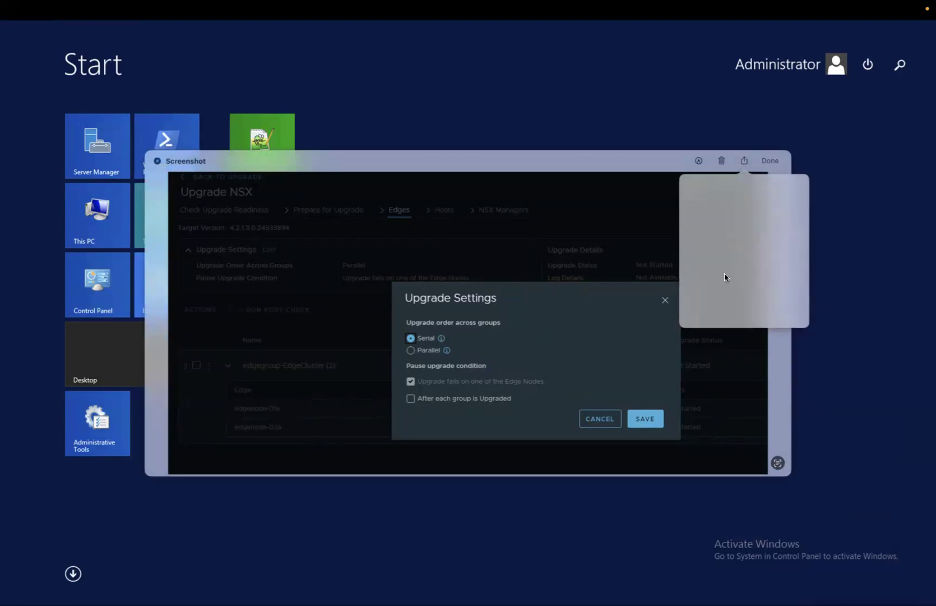
click(122, 354)
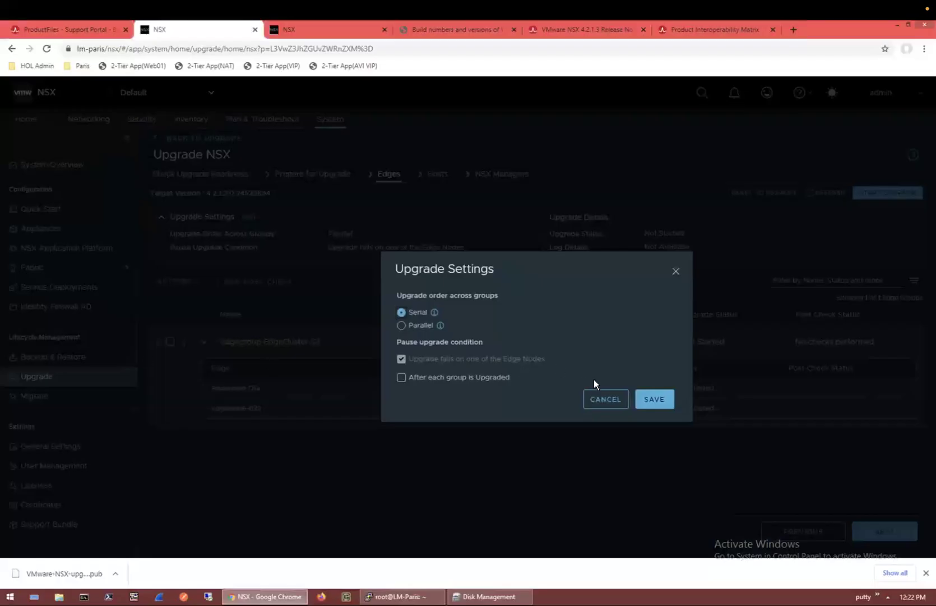
Step: Save the edge upgrade settings and start the upgrade of the included edge groups, confirming it
click(653, 399)
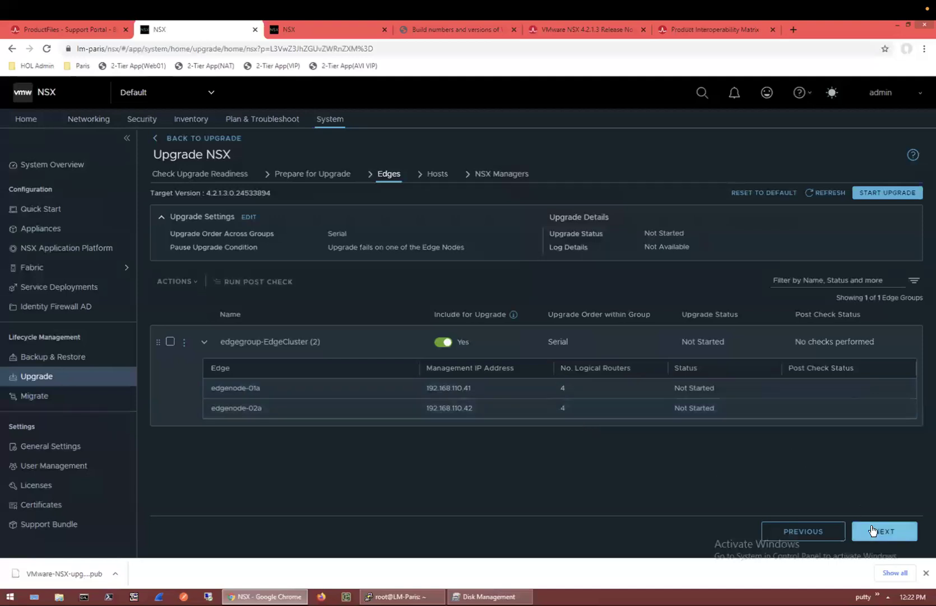
click(874, 194)
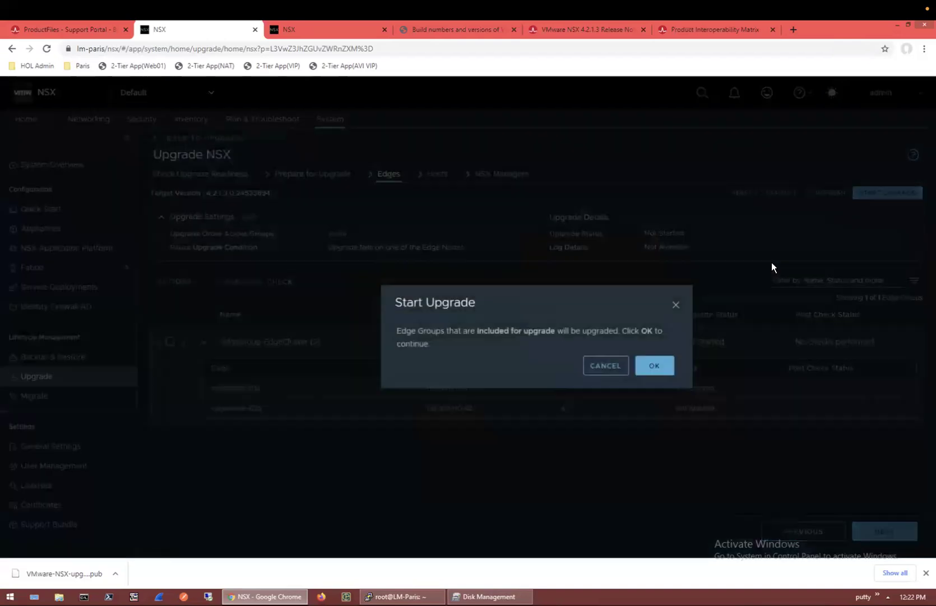
click(654, 365)
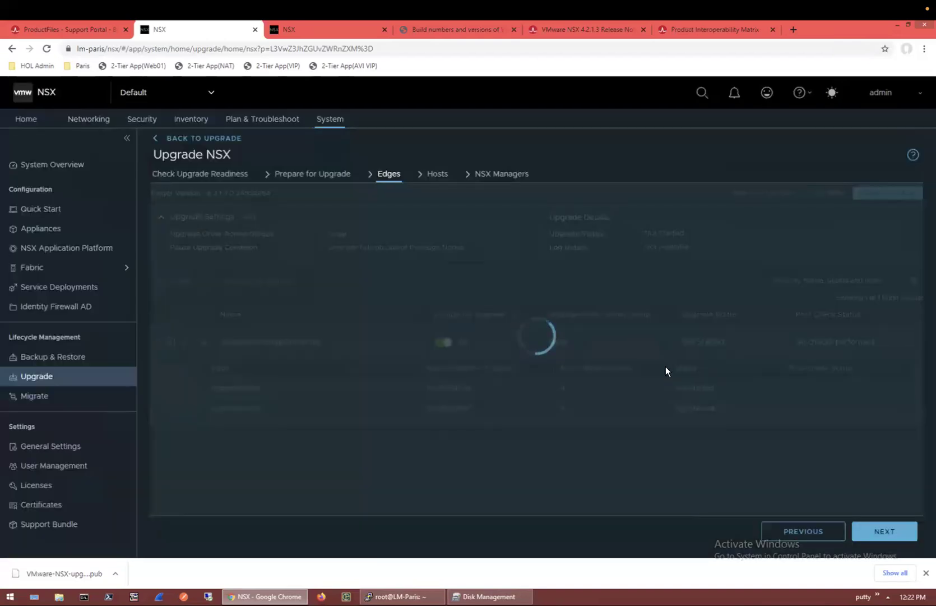
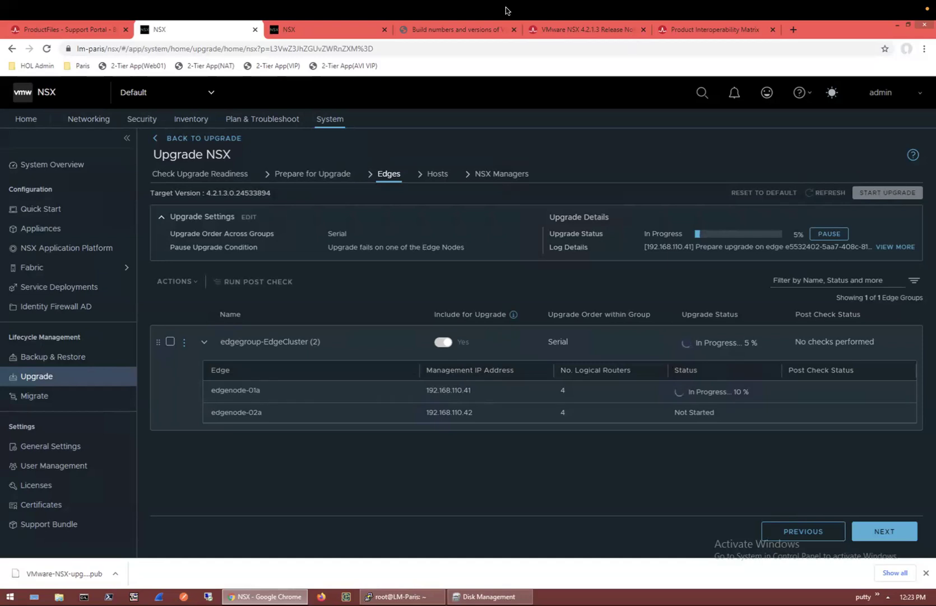
Step: Generate the BGP summary for the T0-Paris Tier-0 gateway, review its neighbors' connection status, and expand the gateway's details
click(92, 120)
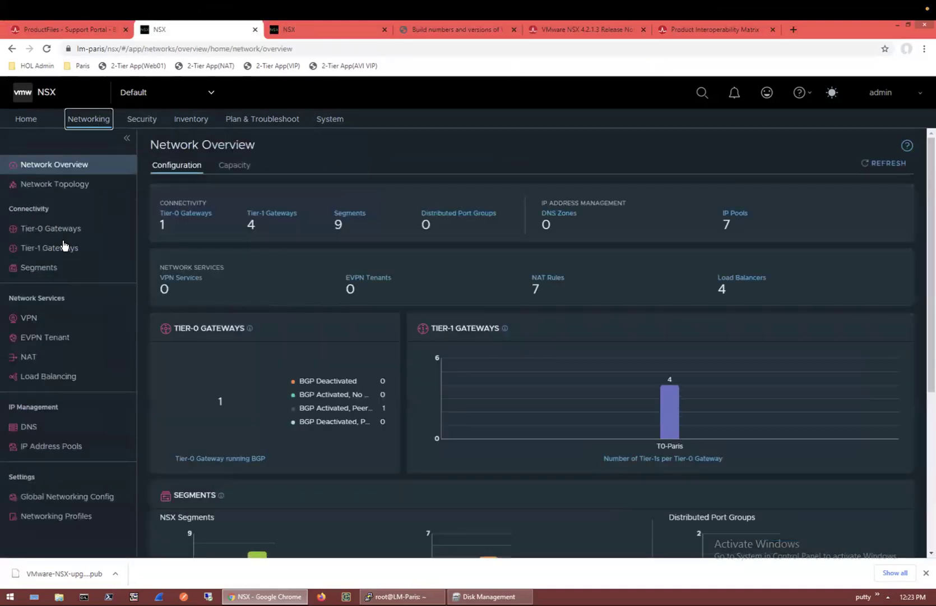
click(64, 236)
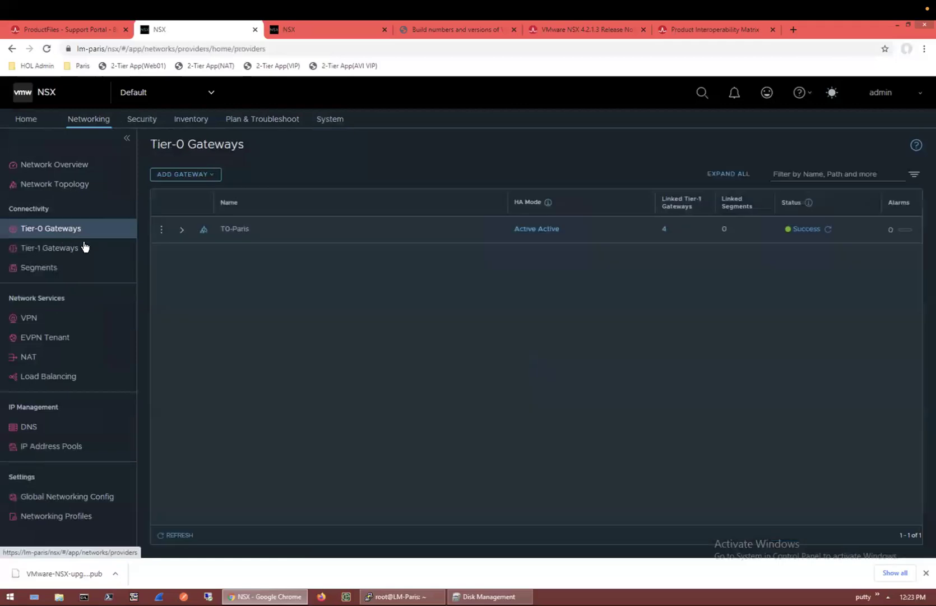
click(161, 229)
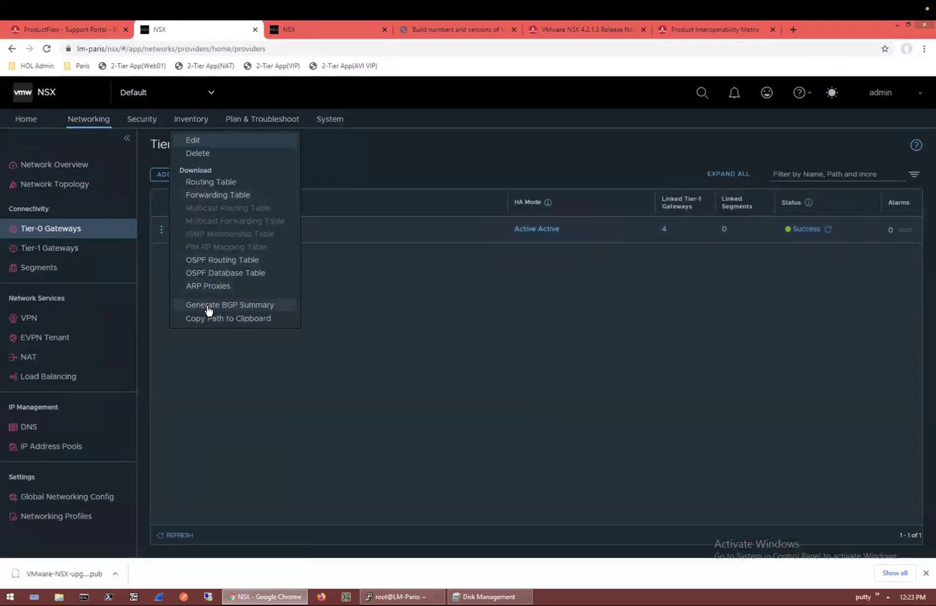
click(330, 327)
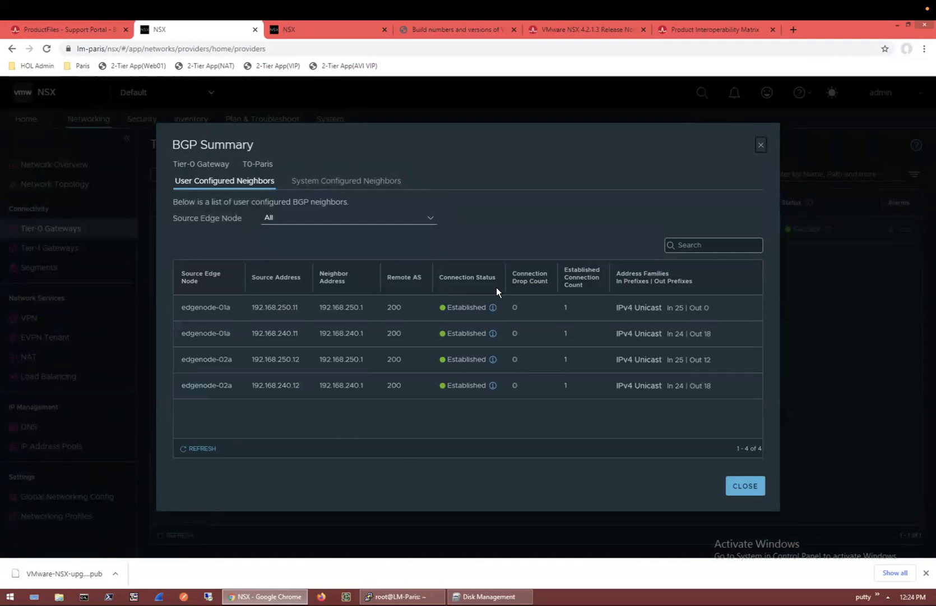
click(761, 145)
click(182, 230)
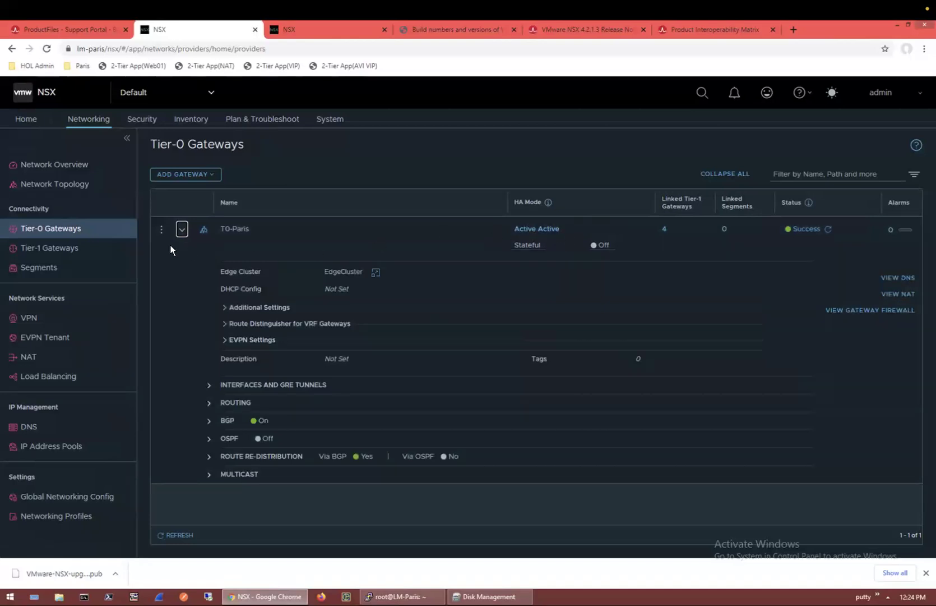
click(162, 230)
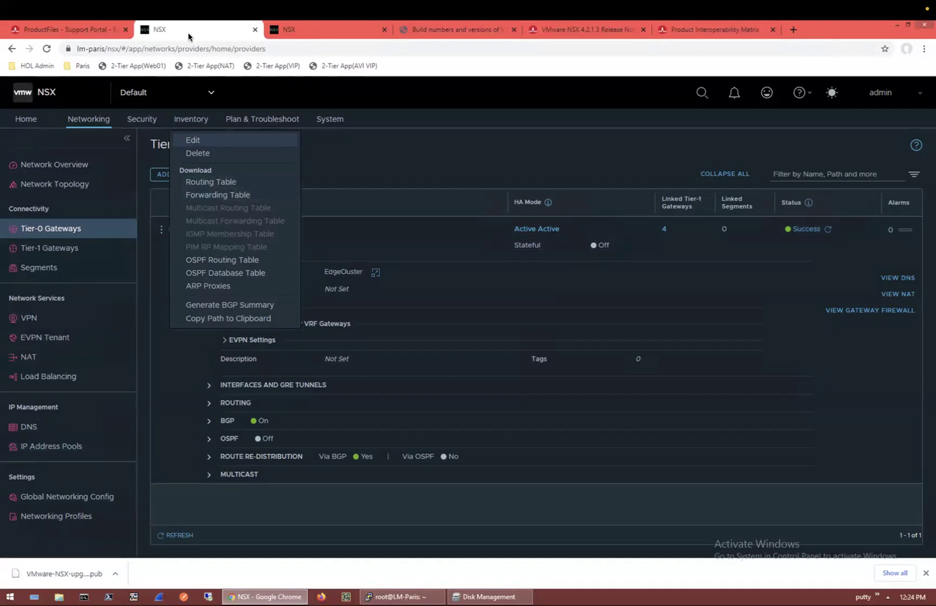
Step: Open vCenter_Paris in a new browser tab, log in with the saved credentials, and expand Namespaces under Compute-Cluster
click(793, 29)
click(76, 66)
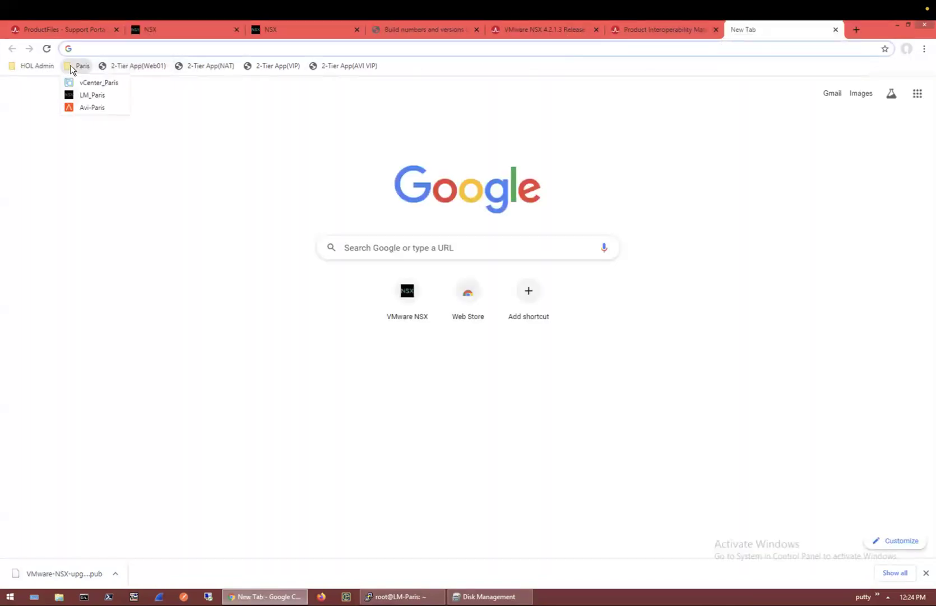
click(83, 82)
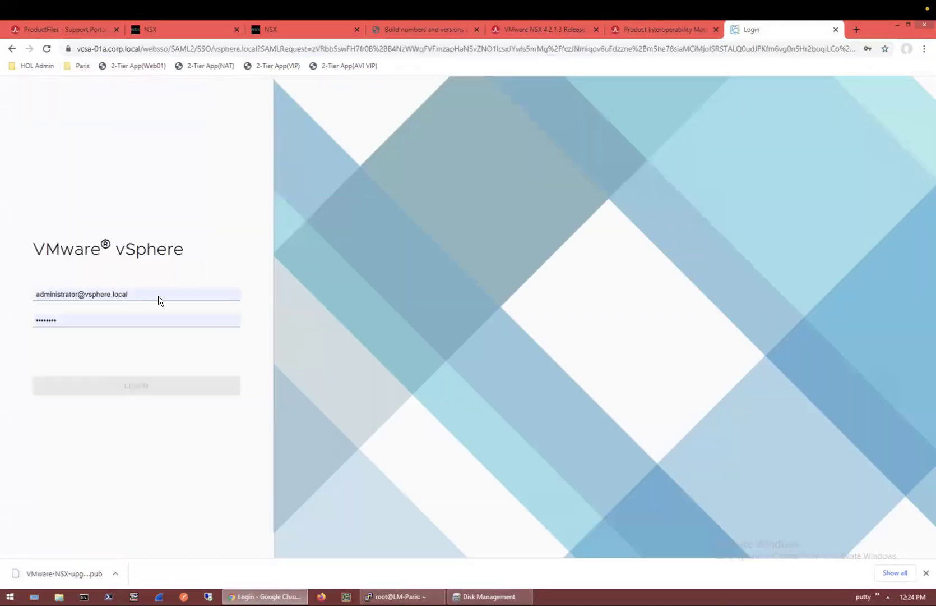
click(138, 394)
click(139, 391)
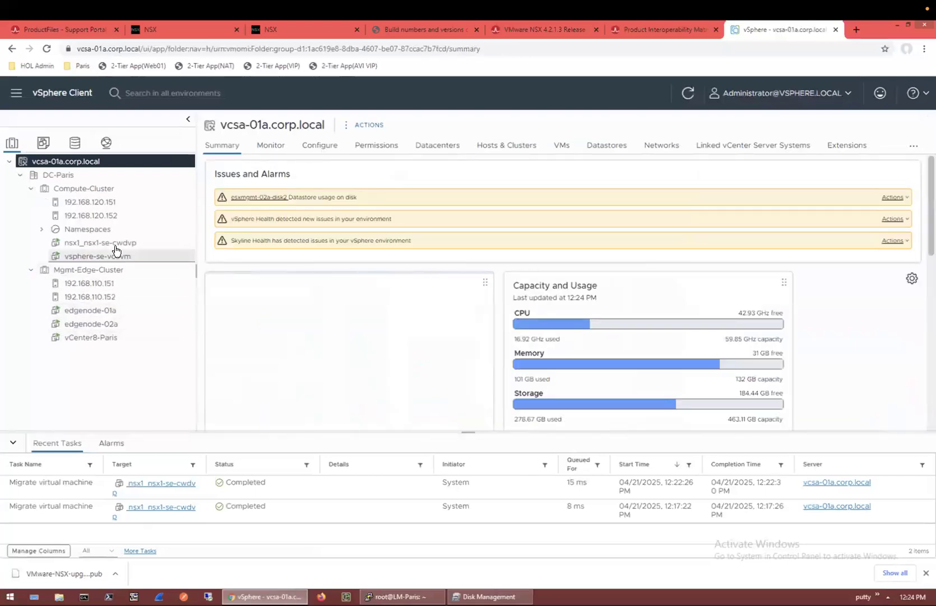
click(41, 229)
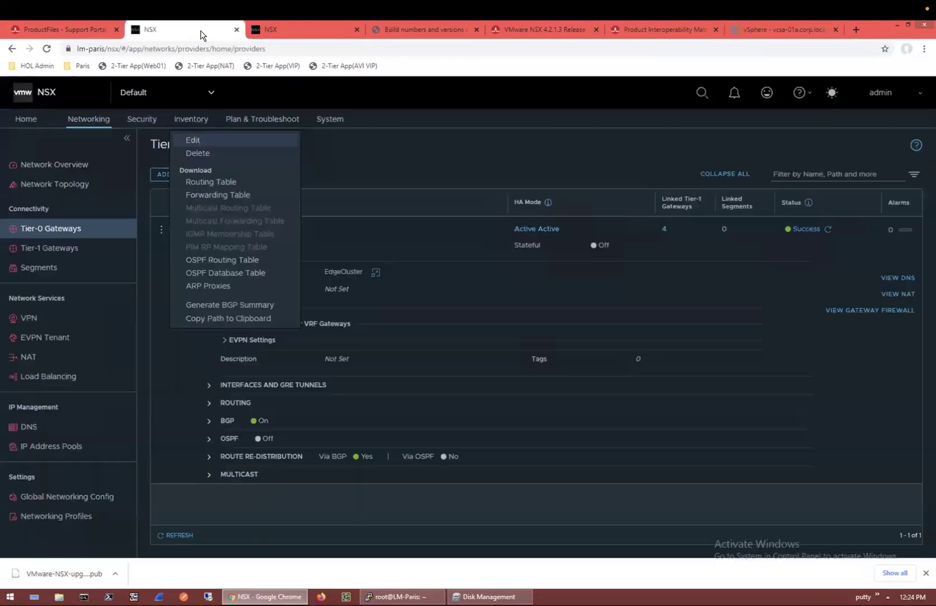
Step: Back in NSX, review the segments list with each segment's connected gateway, ports and status
click(200, 30)
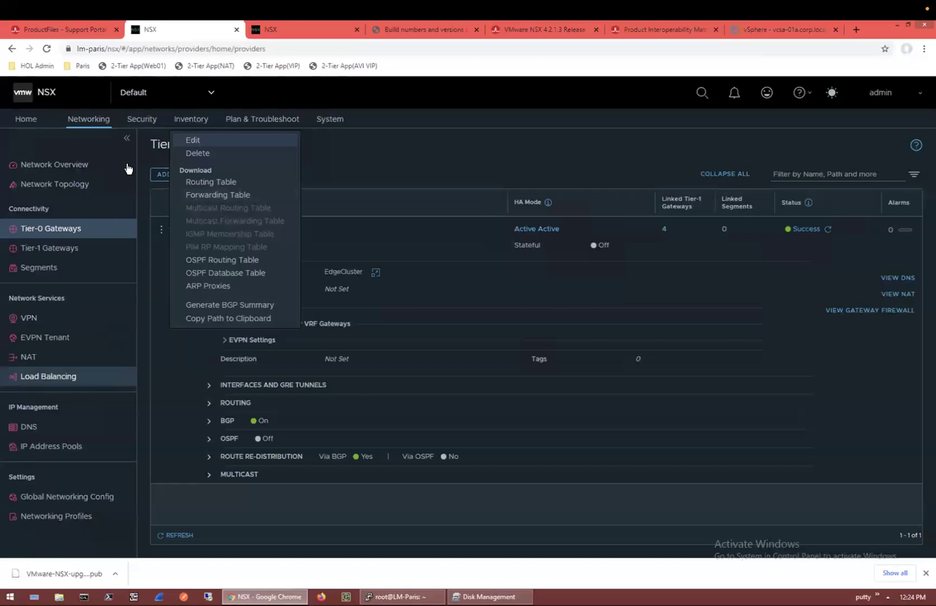
click(54, 270)
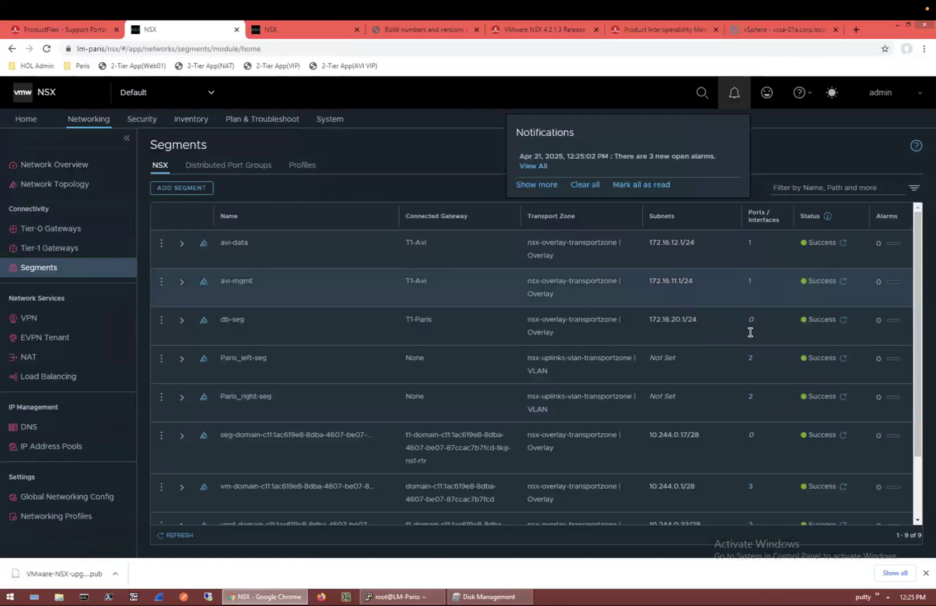
click(743, 347)
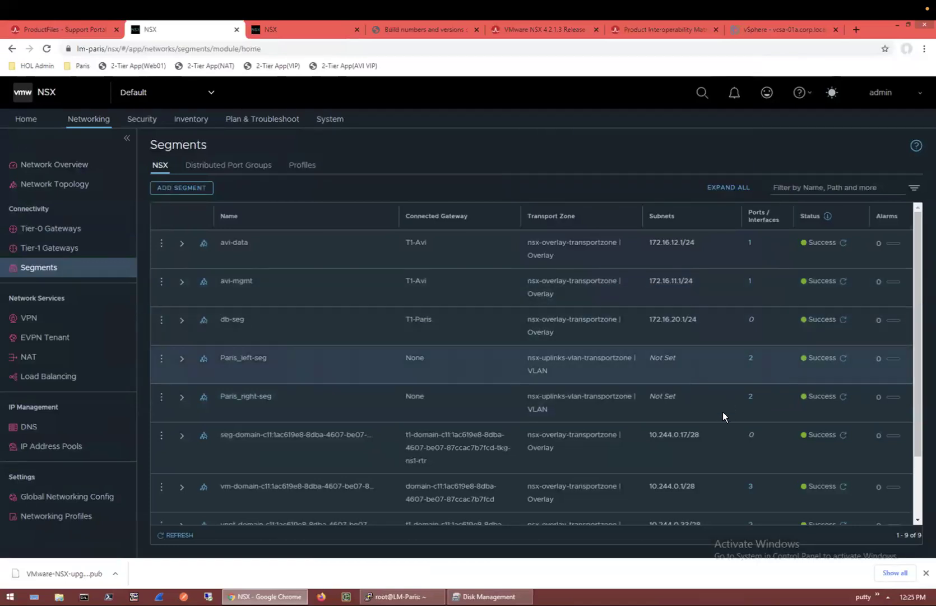
scroll(723, 412, down, 2)
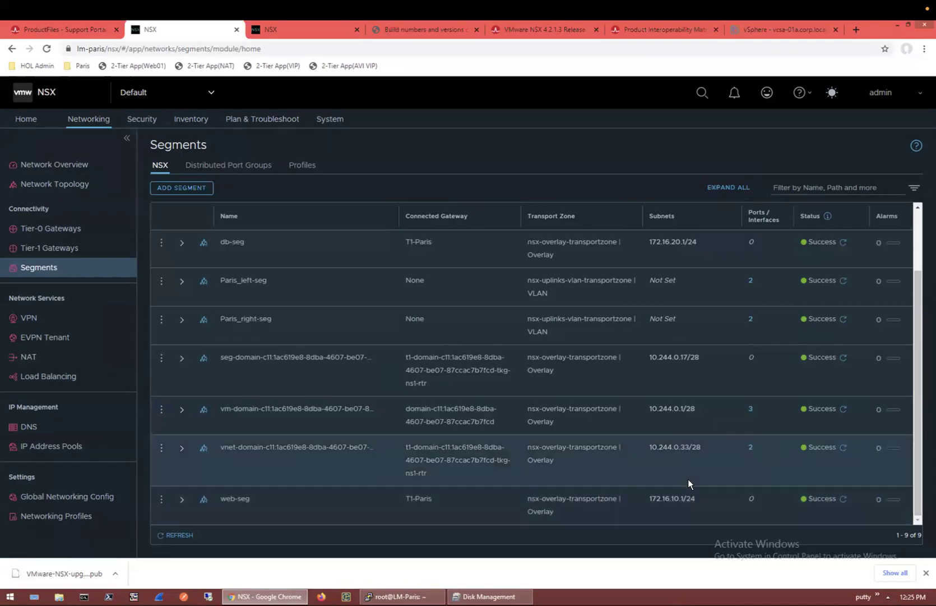
scroll(688, 478, up, 2)
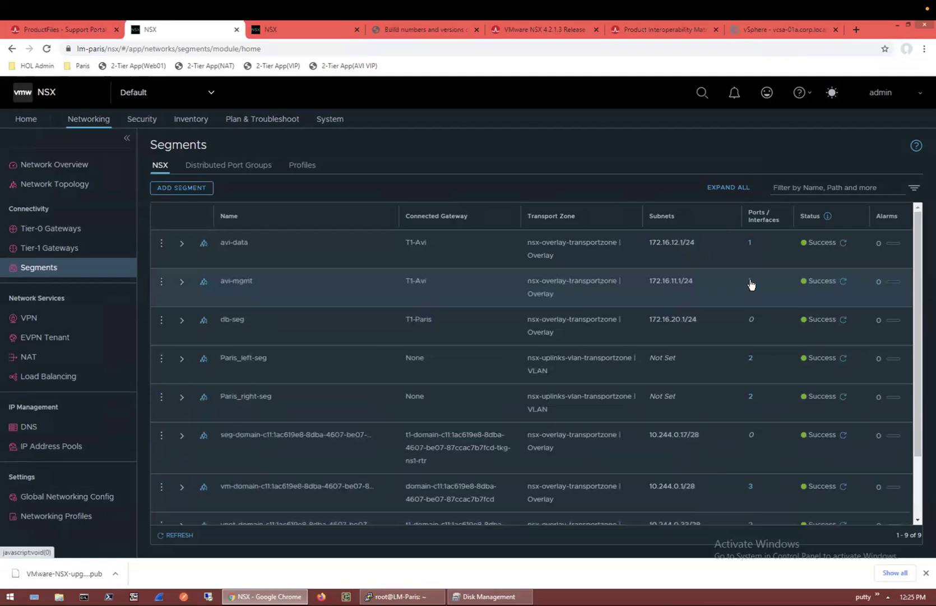
Step: Inspect the segment port details of the avi-mgmt segment, including what the port is connected to
click(750, 279)
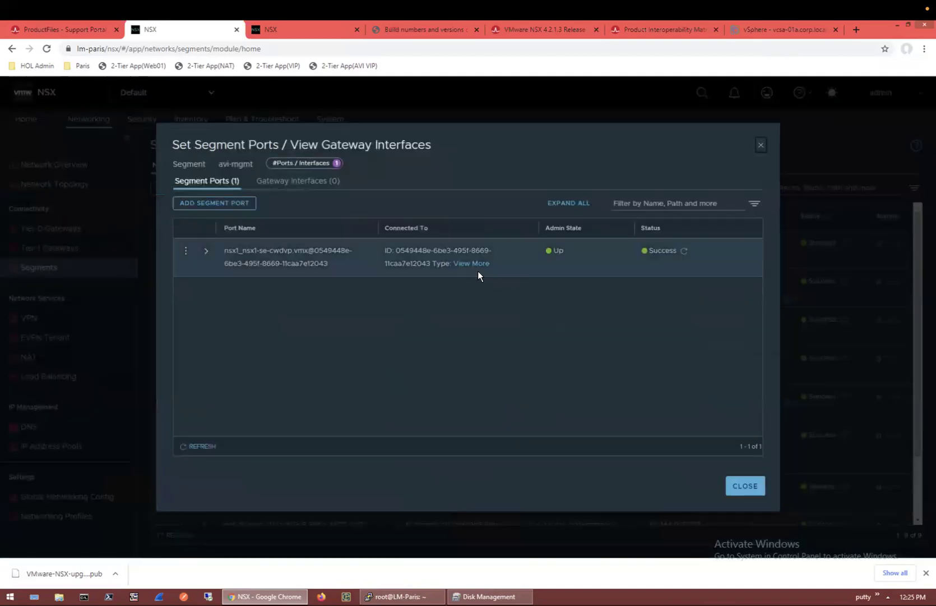
click(474, 266)
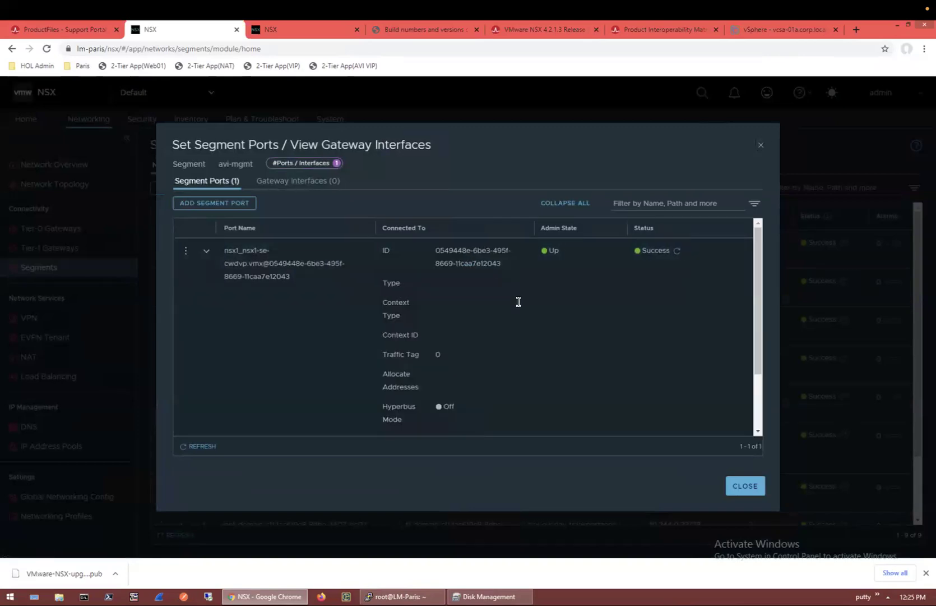
scroll(504, 340, down, 2)
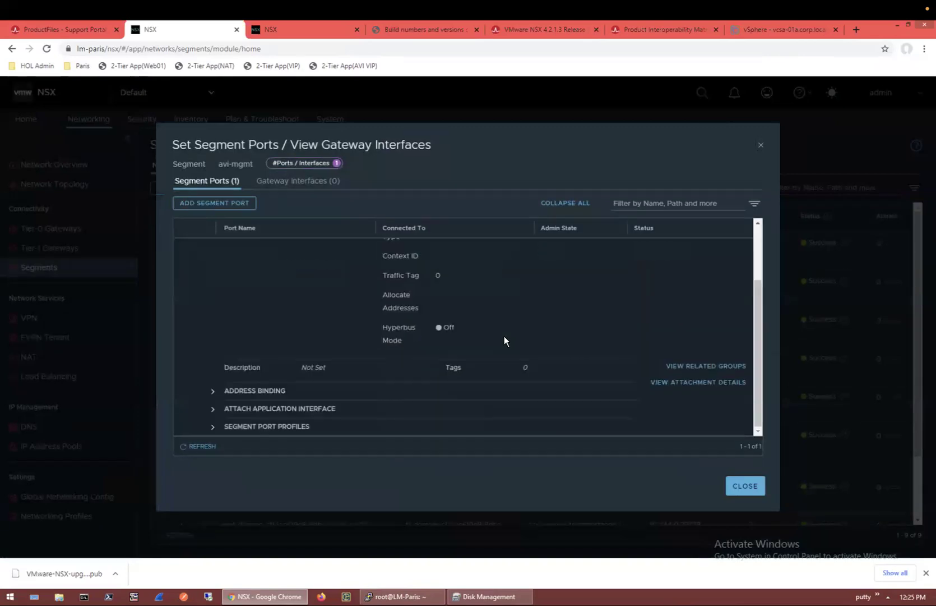
click(760, 147)
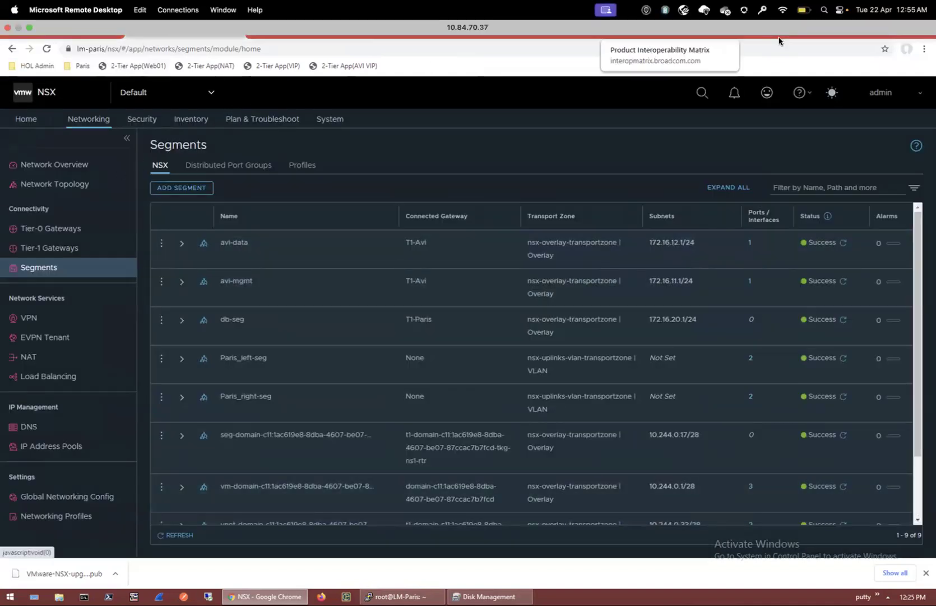
Step: In vCenter, examine the summary of the nsx1_nsx1-se-cwdvp virtual machine, including its power status and IP addresses, and return to NSX
click(764, 29)
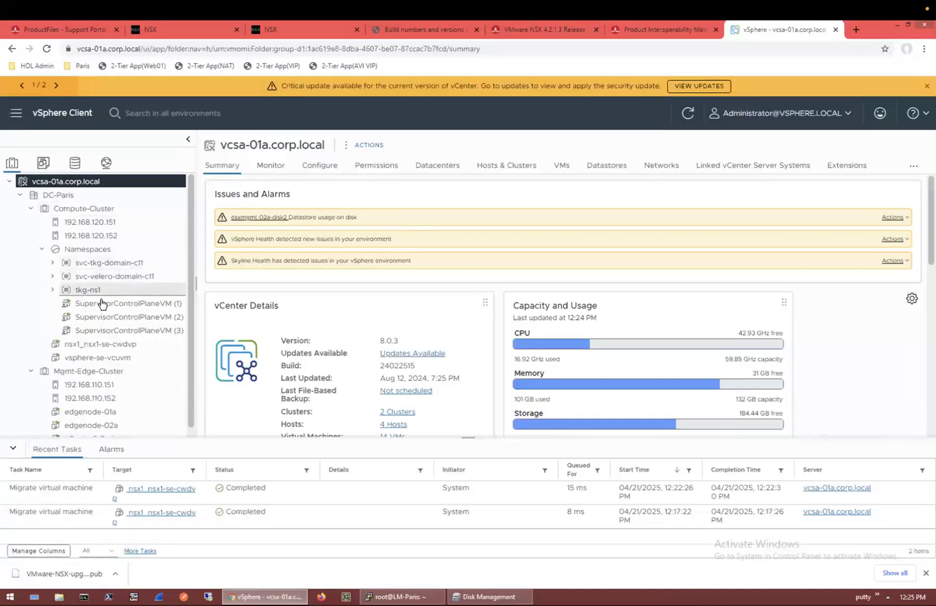
click(109, 344)
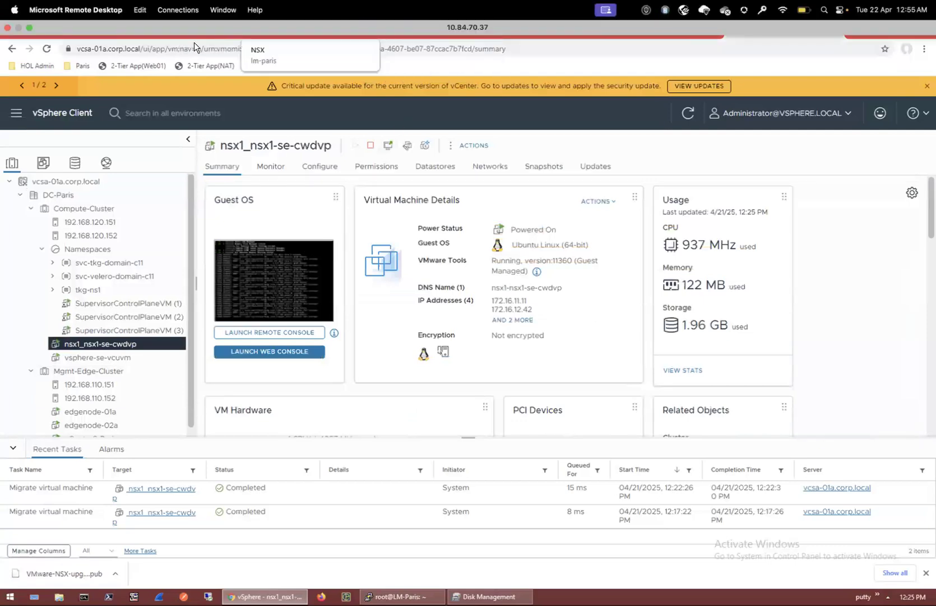
click(181, 34)
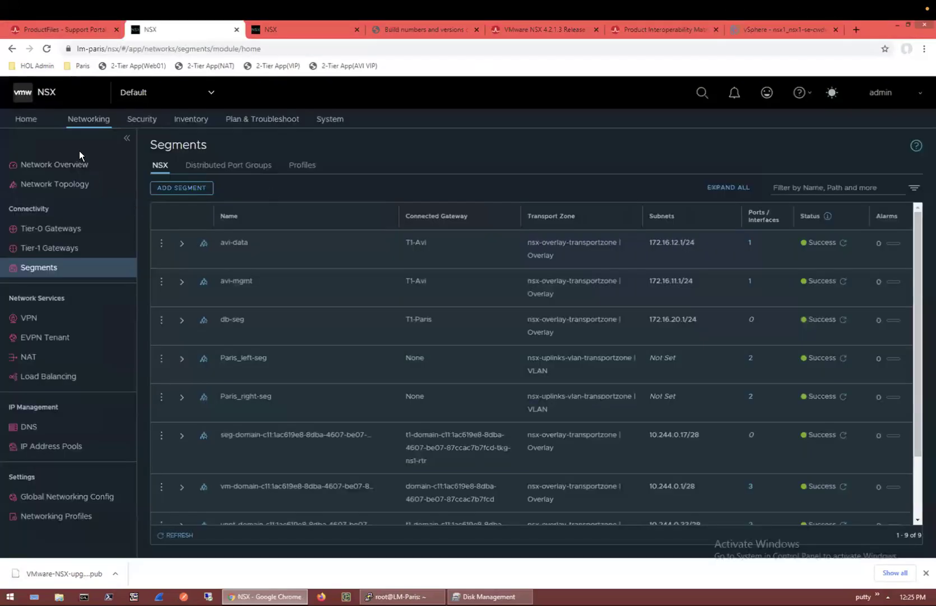
Step: Resume the NSX upgrade at the Edges stage and expand edgegroup-EdgeCluster to monitor the upgrade progress of each edge node
click(35, 123)
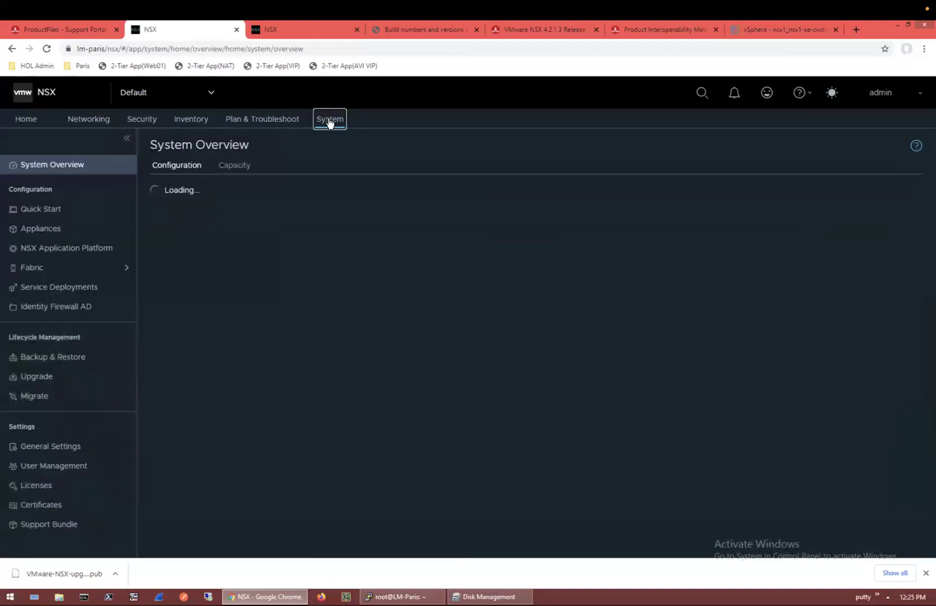
click(32, 268)
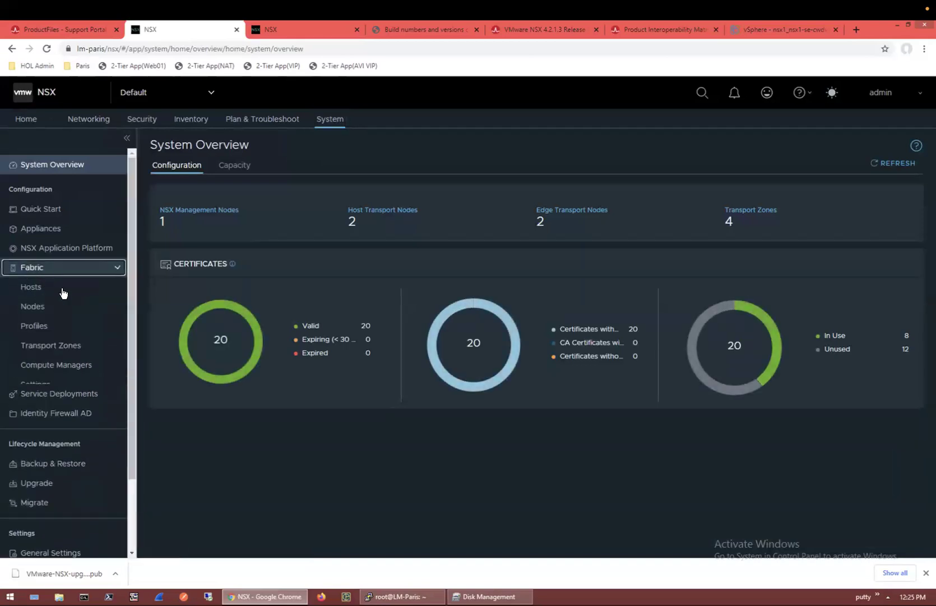
scroll(47, 456, down, 2)
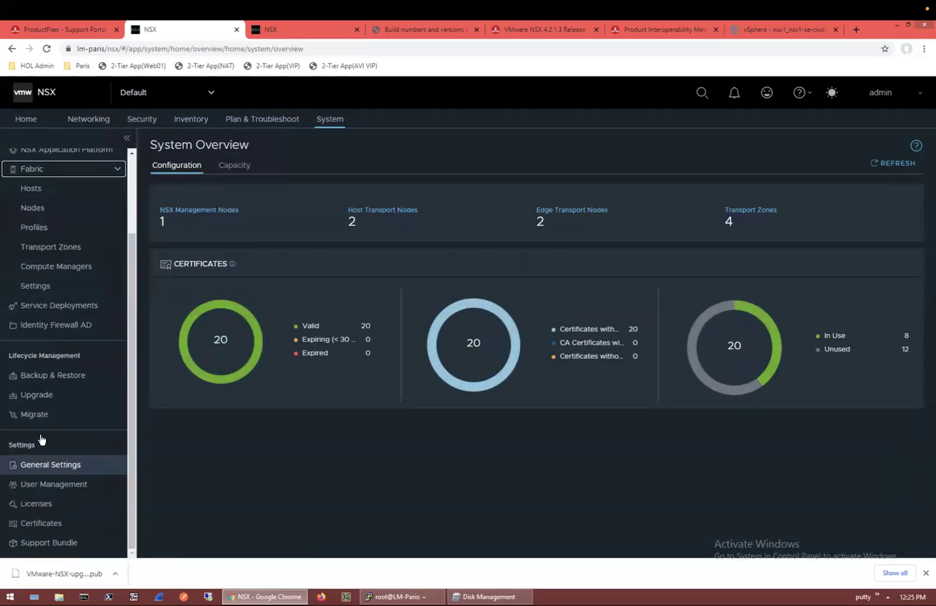
click(47, 402)
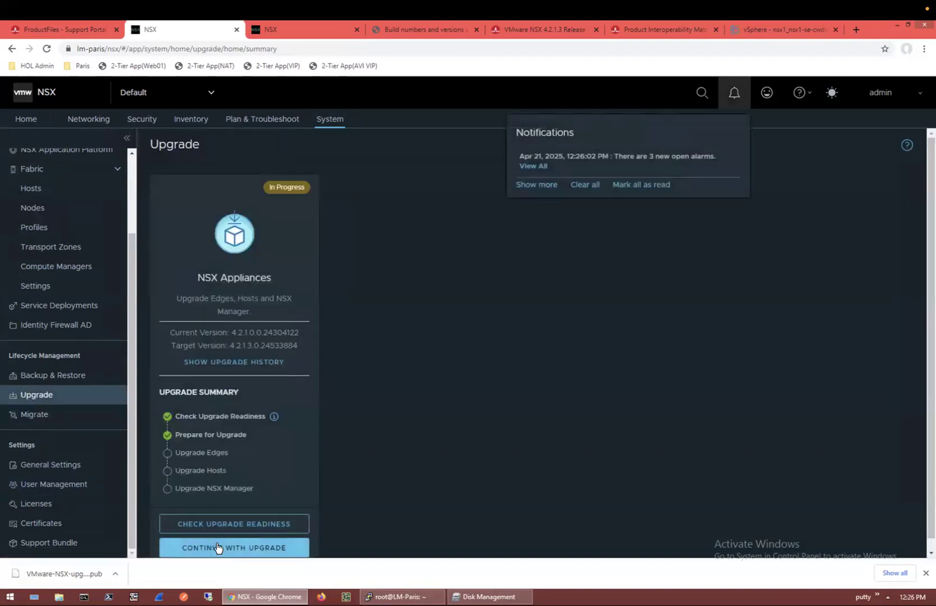
click(218, 547)
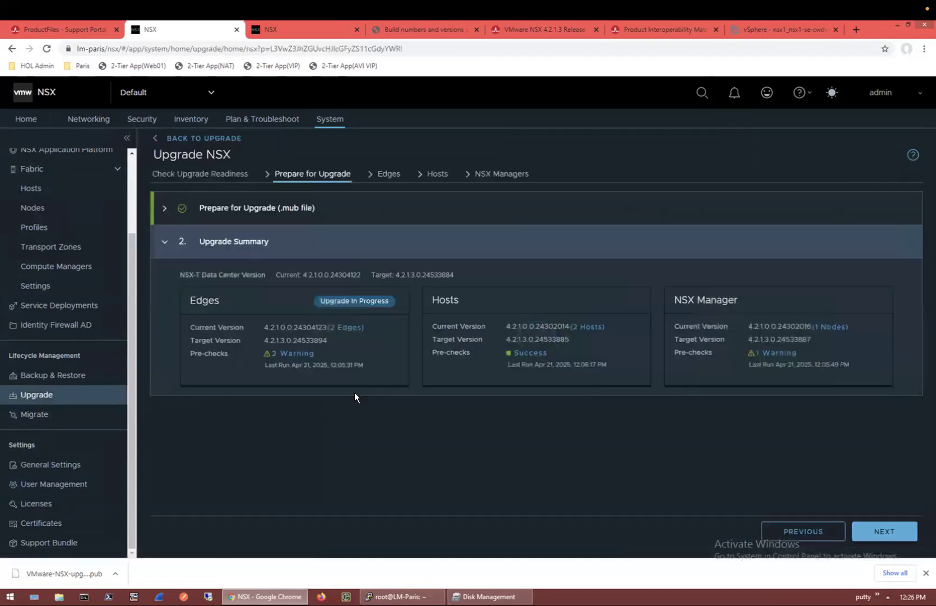
click(878, 529)
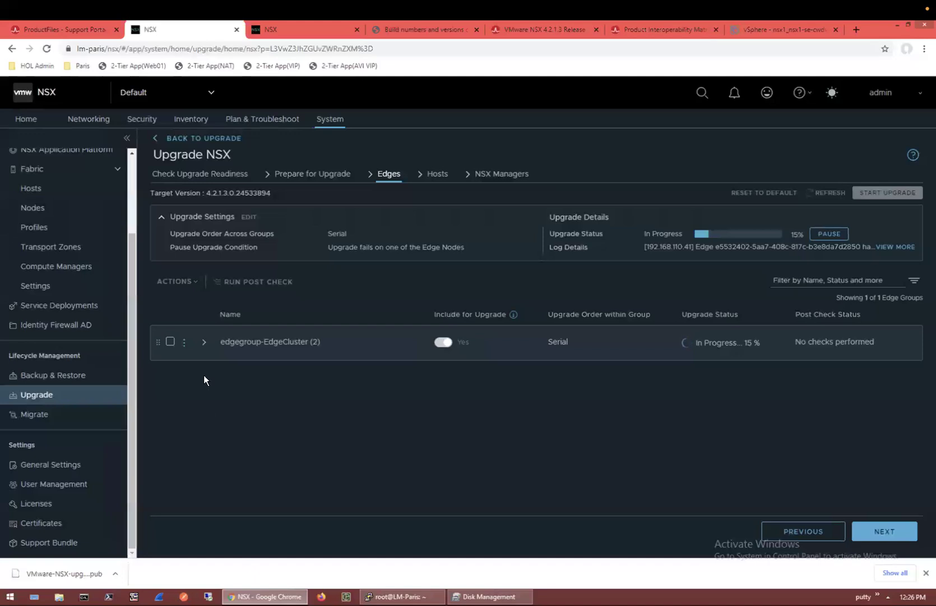
click(204, 342)
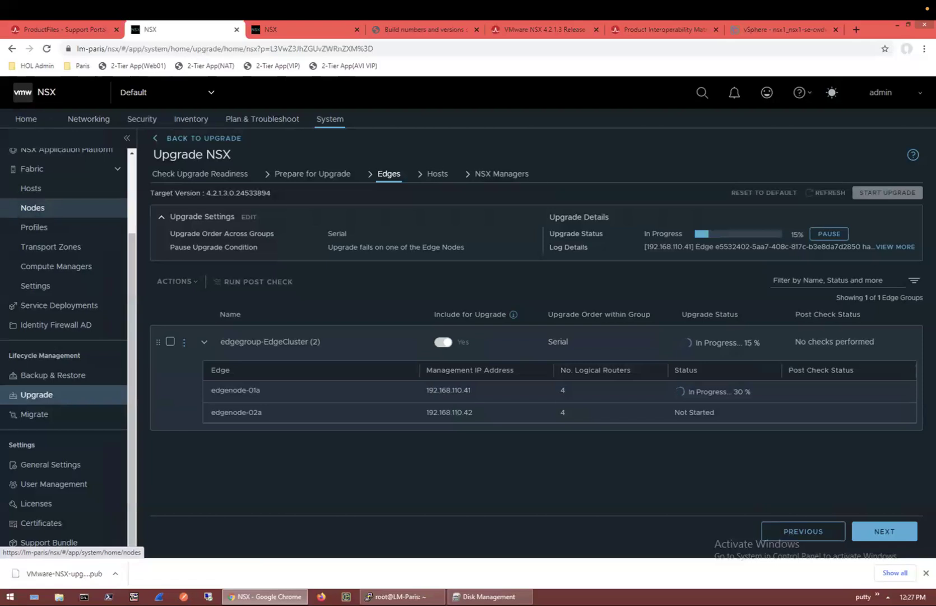
click(735, 92)
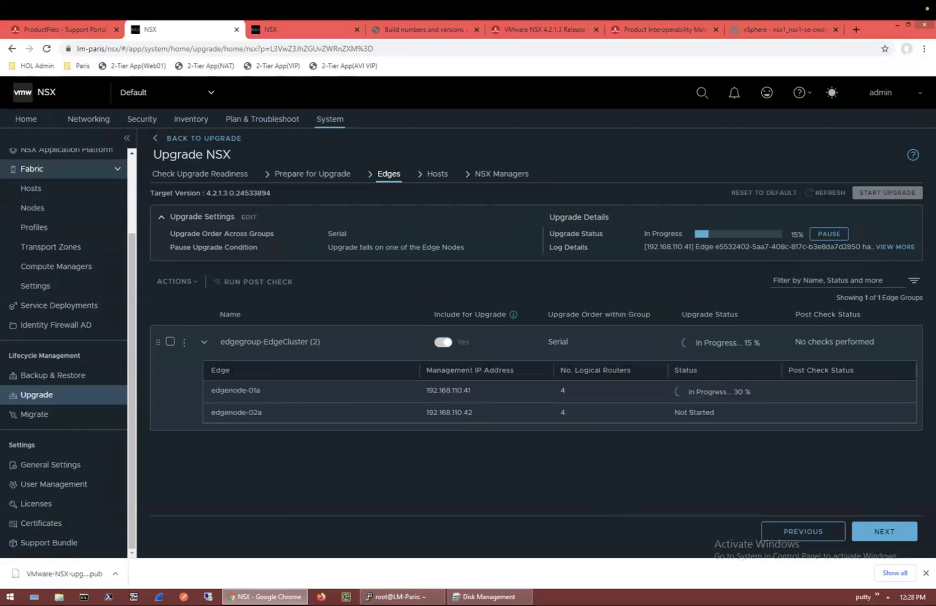
click(734, 92)
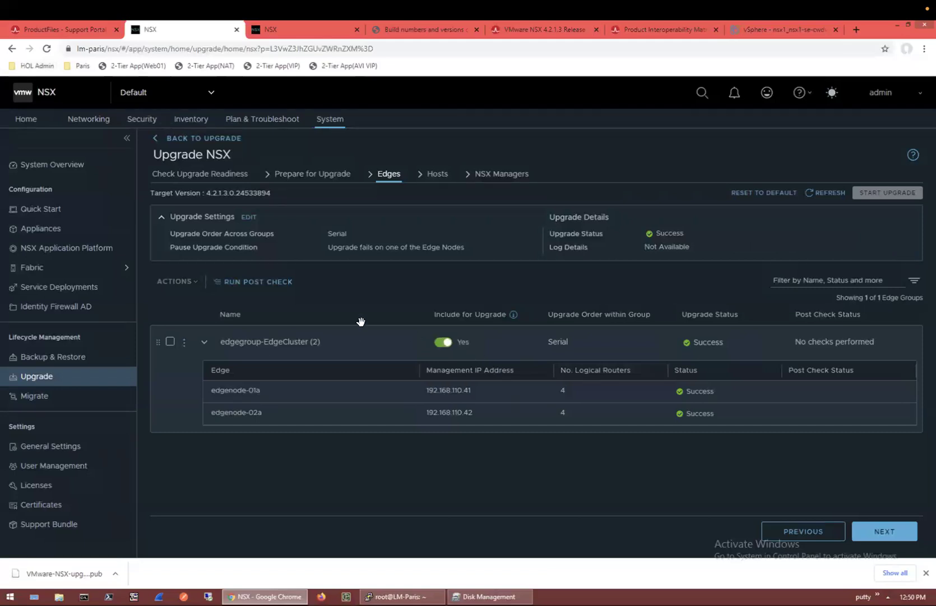
Step: Run the post-upgrade checks on the edge groups and refresh the Edges stage to update their post check status
click(268, 281)
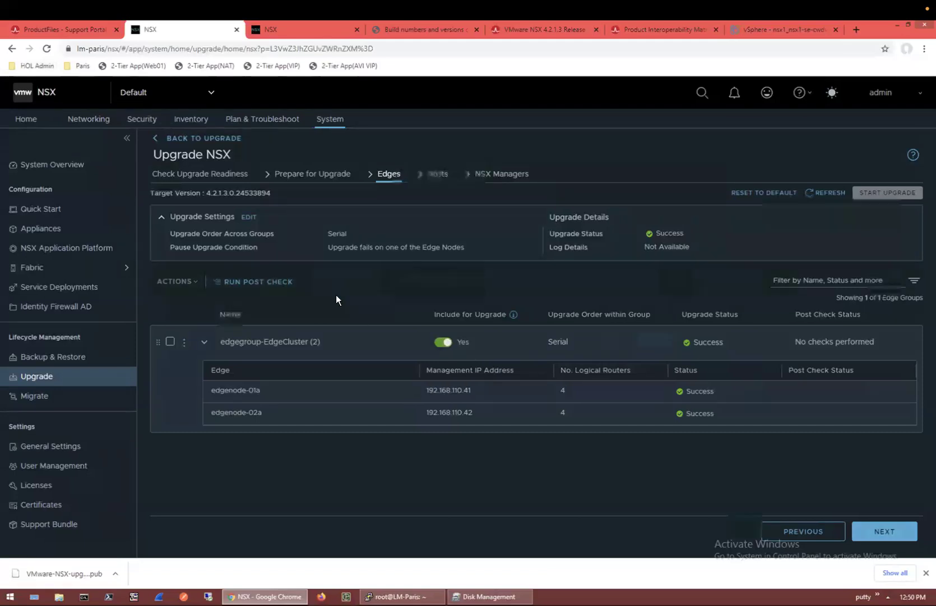
click(656, 366)
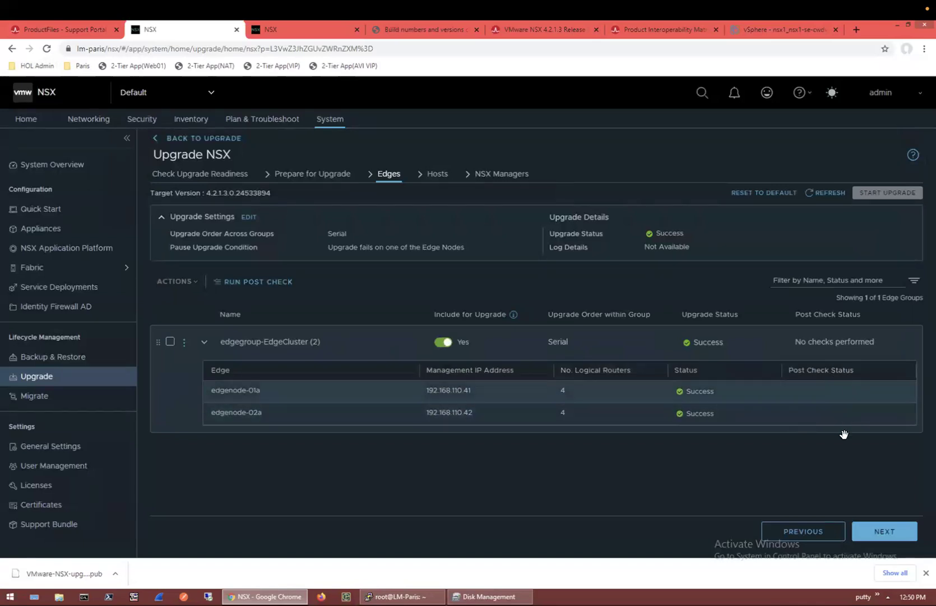
click(831, 193)
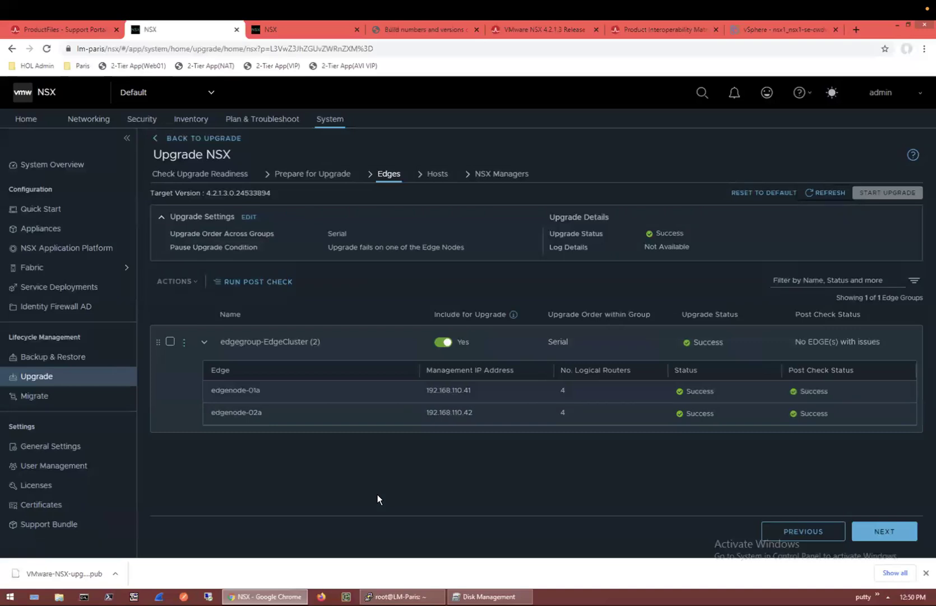
Step: Capture a screenshot of the Edges upgrade and post check status, open its sharing options, and return to the NSX upgrade page
key(super)
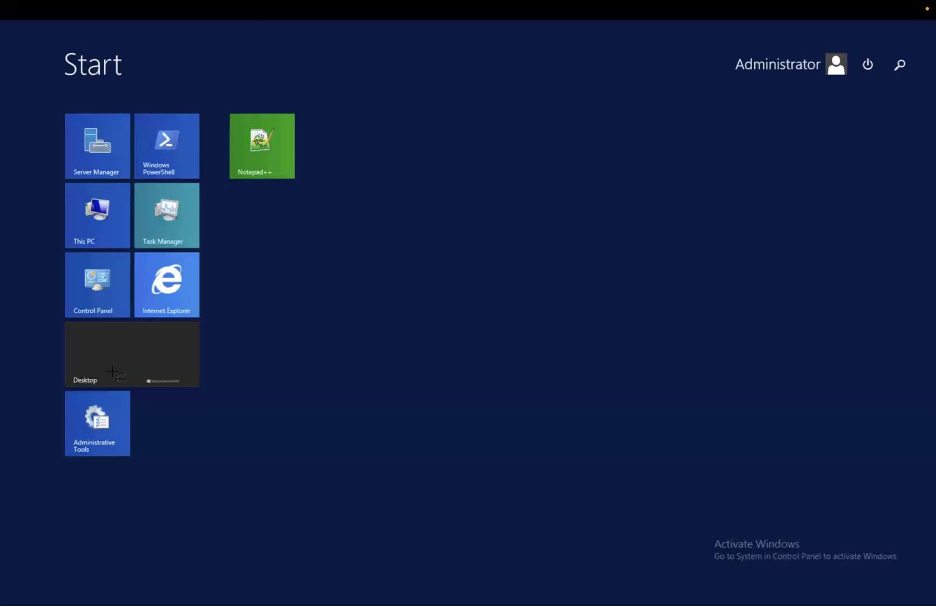
click(168, 371)
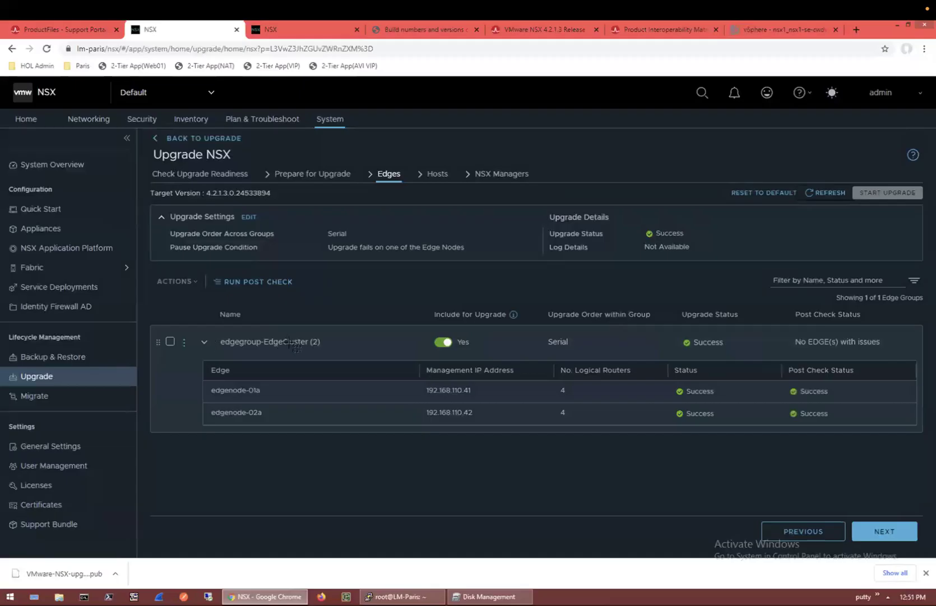
drag(95, 124, 746, 408)
drag(843, 476, 926, 544)
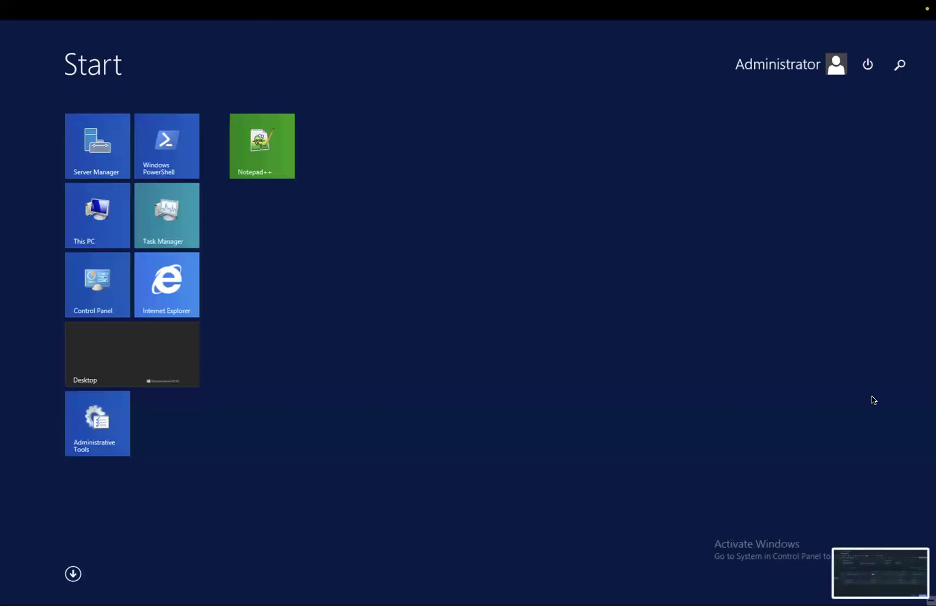
click(880, 572)
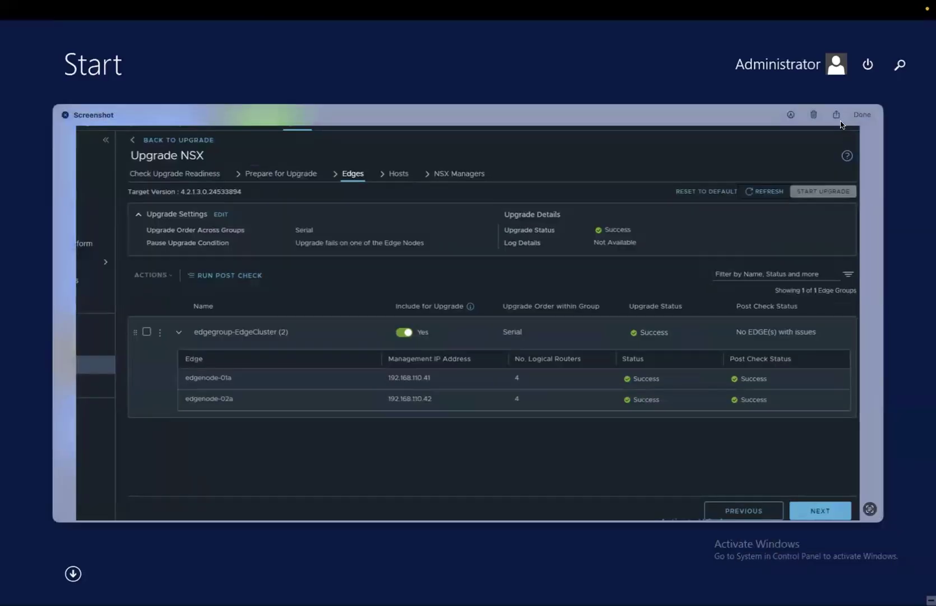
click(837, 117)
click(817, 230)
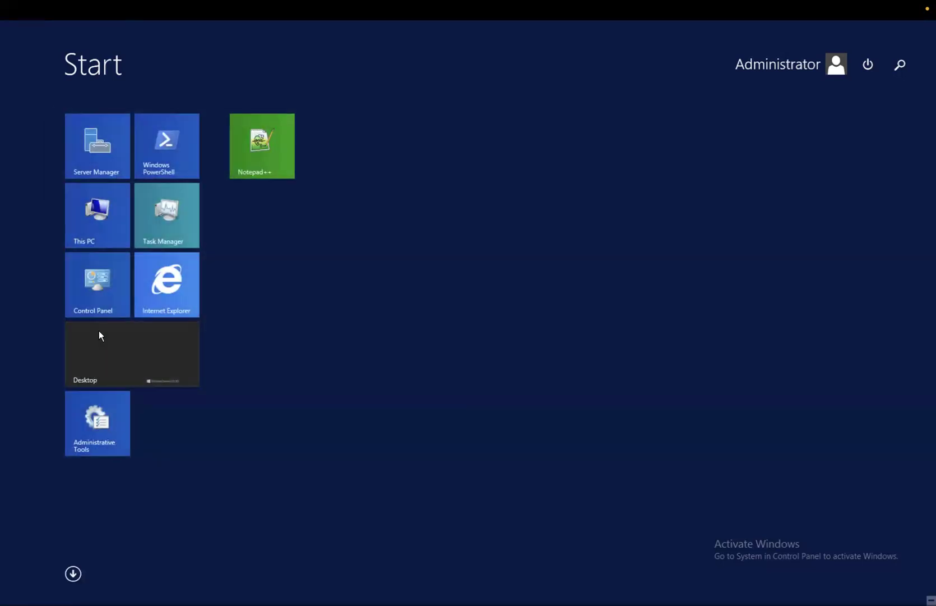
click(99, 330)
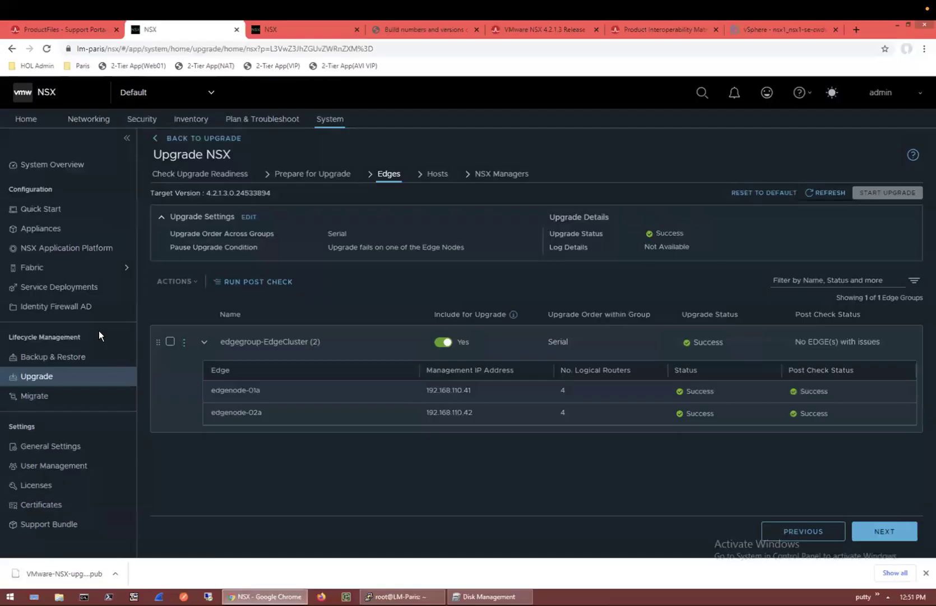
Step: Advance the upgrade to the Hosts stage and examine the hosts in both Compute-Cluster groups, leaving only the two-host group expanded
click(866, 536)
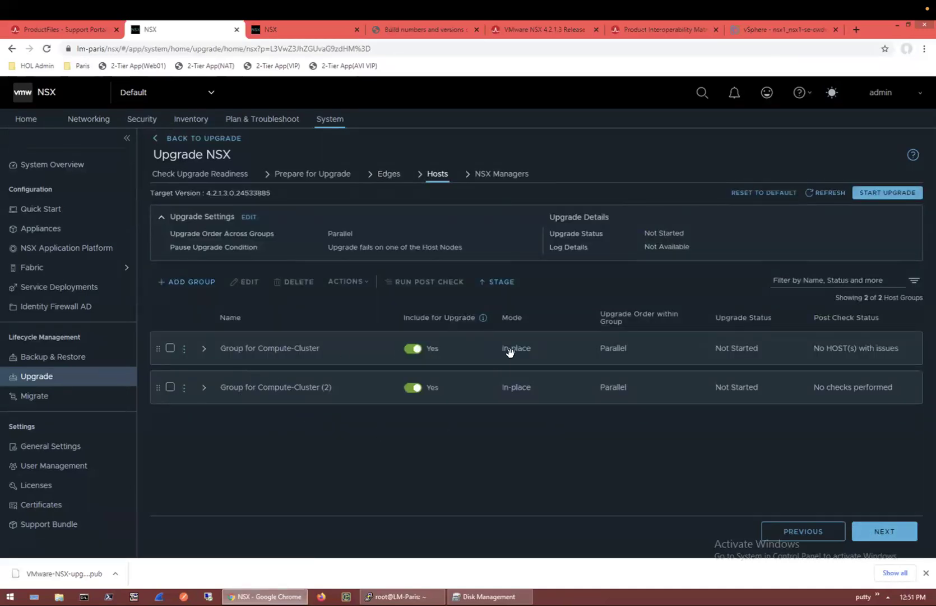
click(203, 351)
click(205, 453)
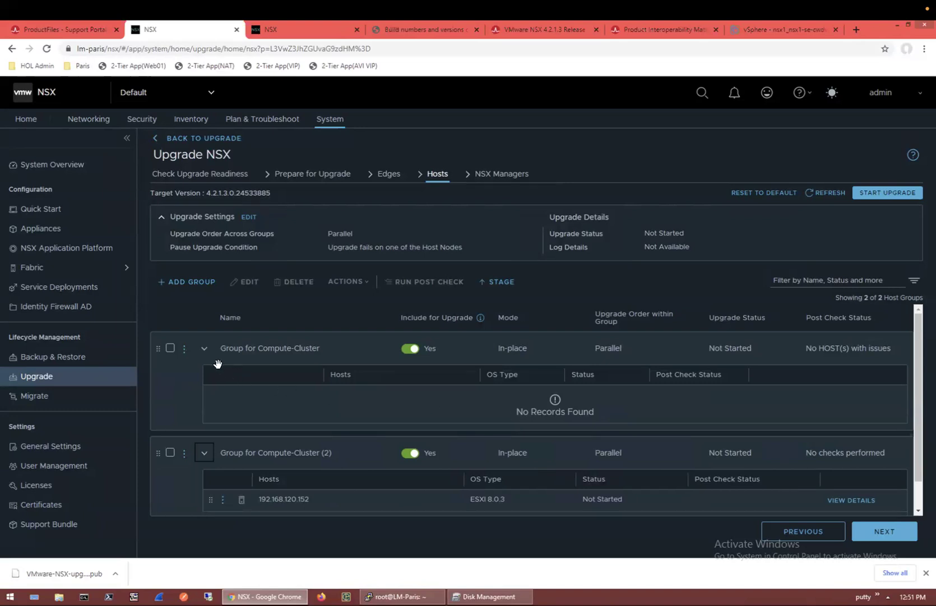
click(204, 349)
click(205, 349)
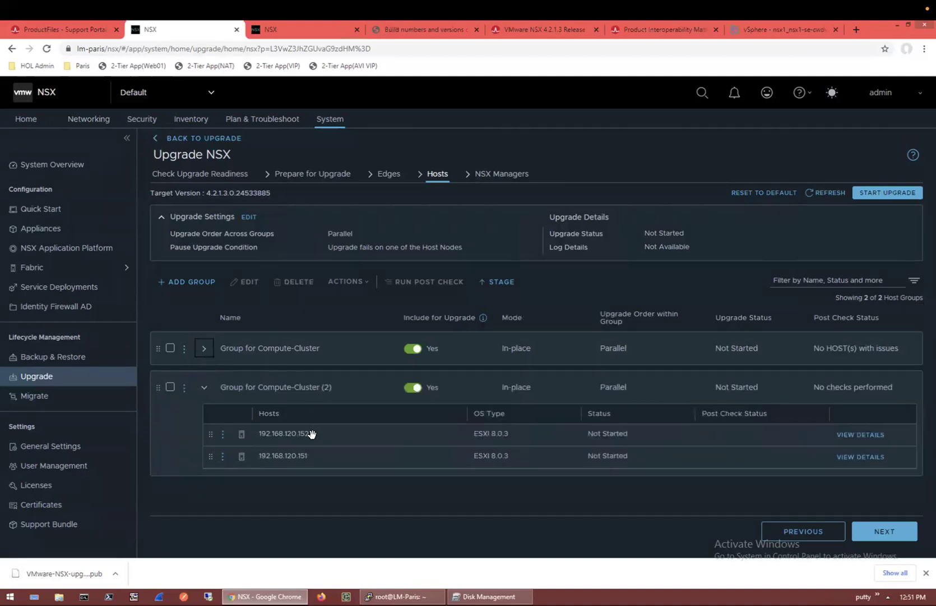
click(203, 355)
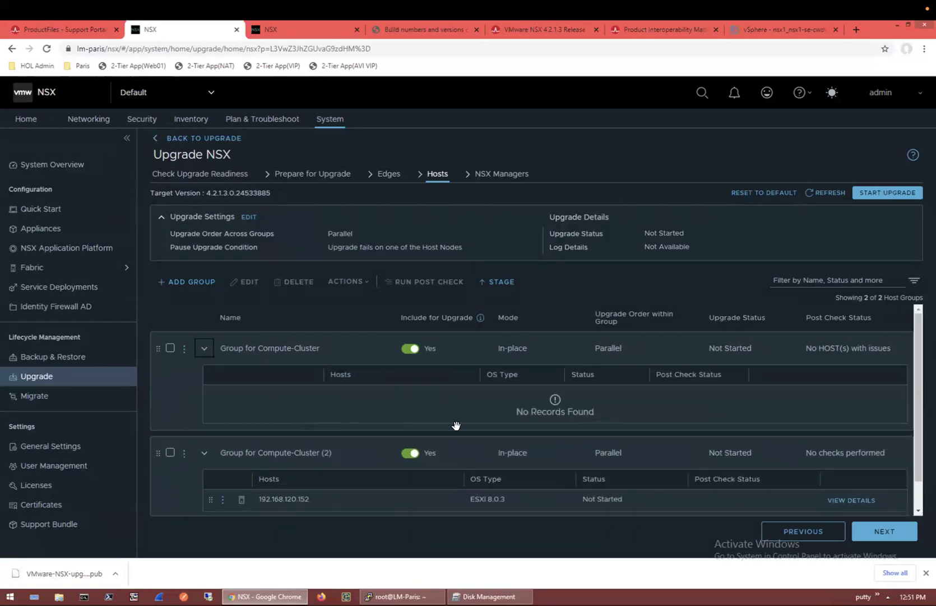
click(207, 354)
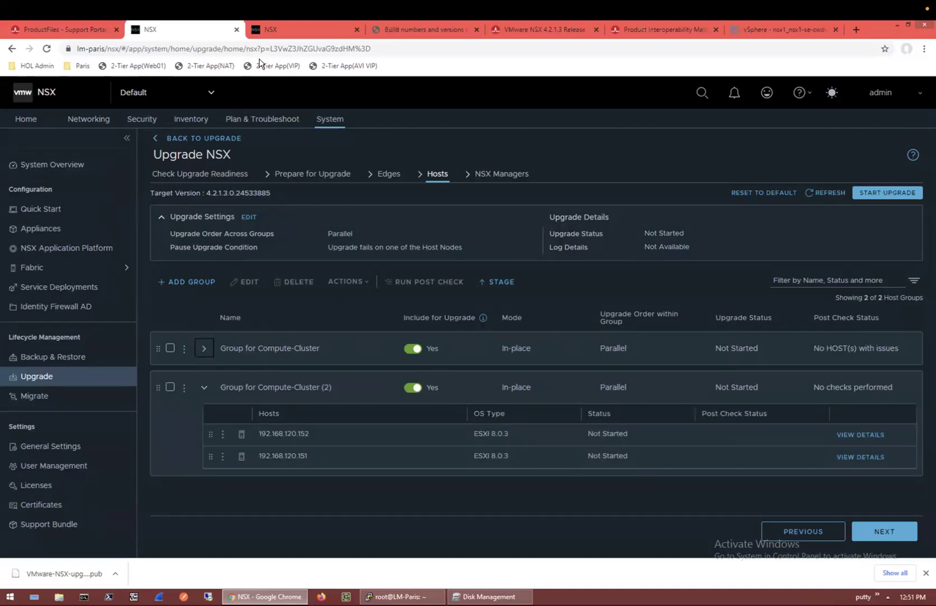
Step: In the other NSX browser tab, open the fabric hosts' cluster list and examine the NSX configuration of the Mgmt-Edge-Cluster hosts
click(275, 29)
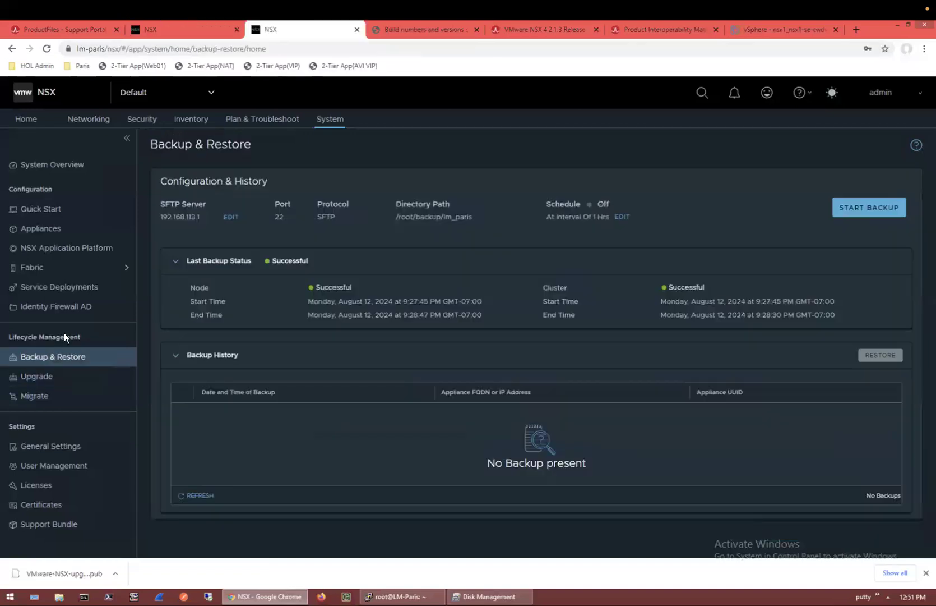
click(60, 268)
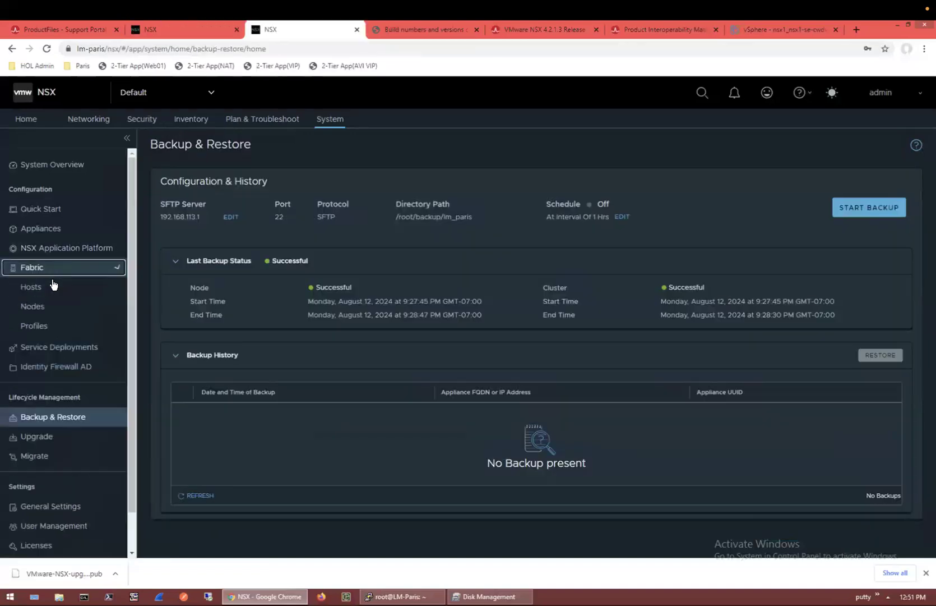
click(48, 289)
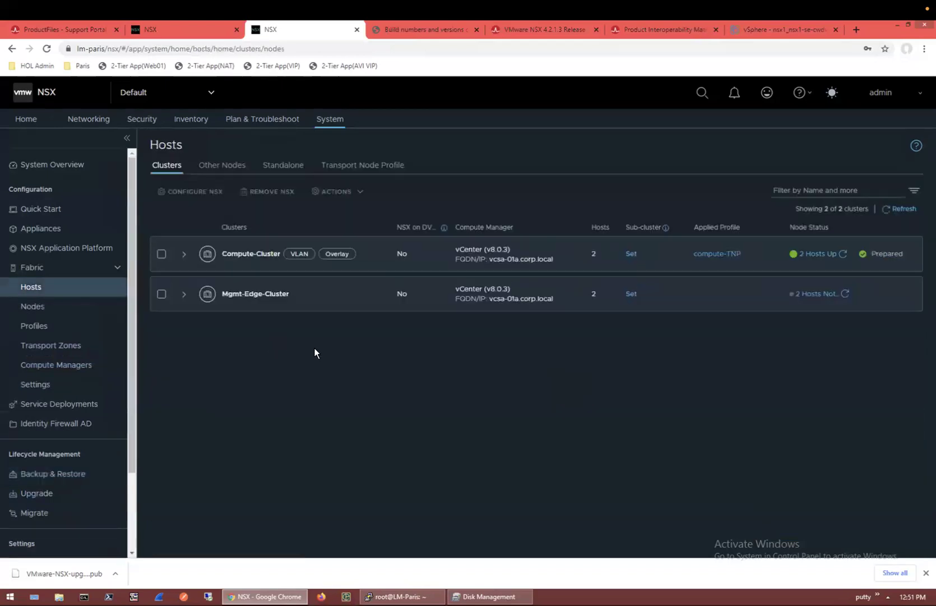
click(184, 294)
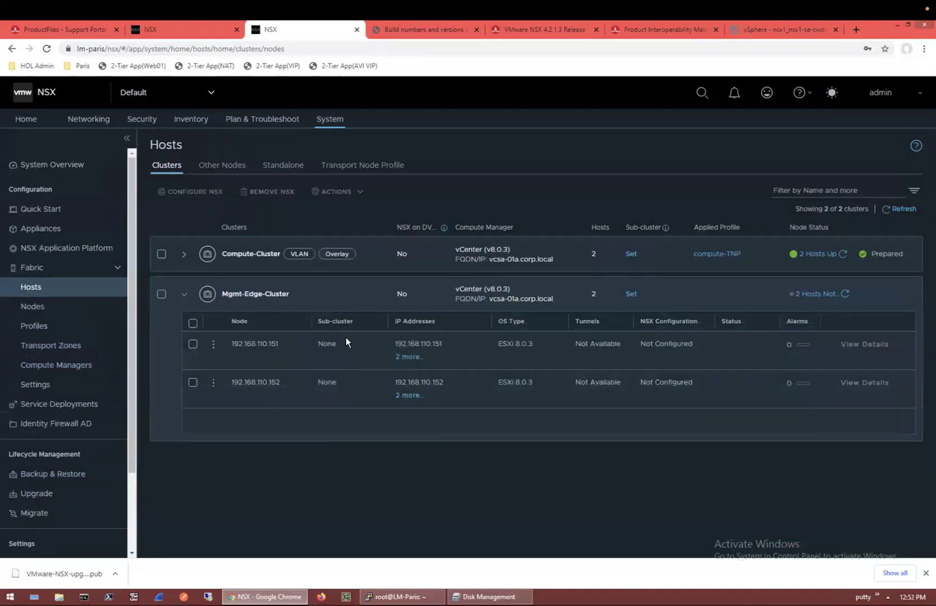
Step: Return to the NSX upgrade page, open the settings of Group for Compute-Cluster (2), and review the Maintenance upgrade mode description
click(197, 30)
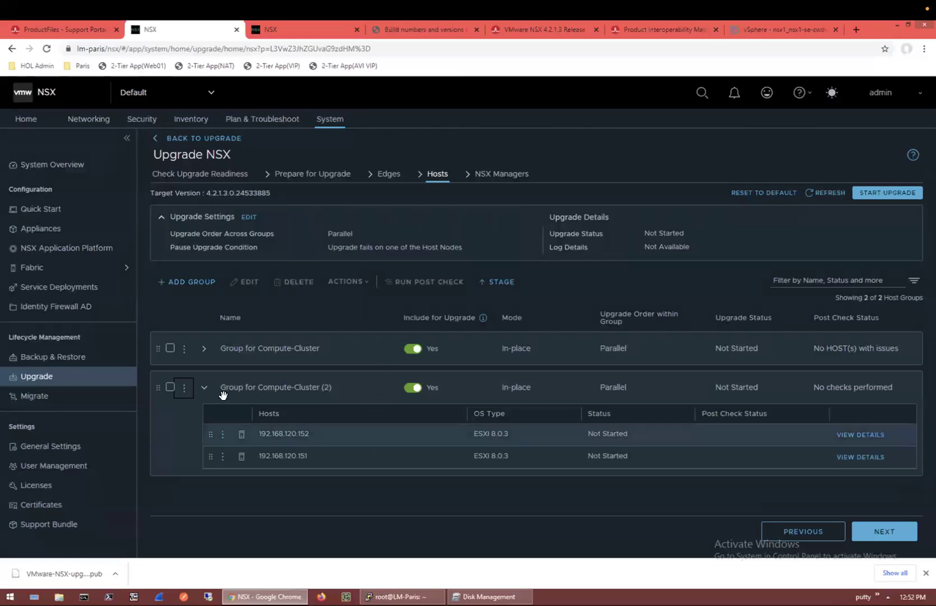
click(171, 388)
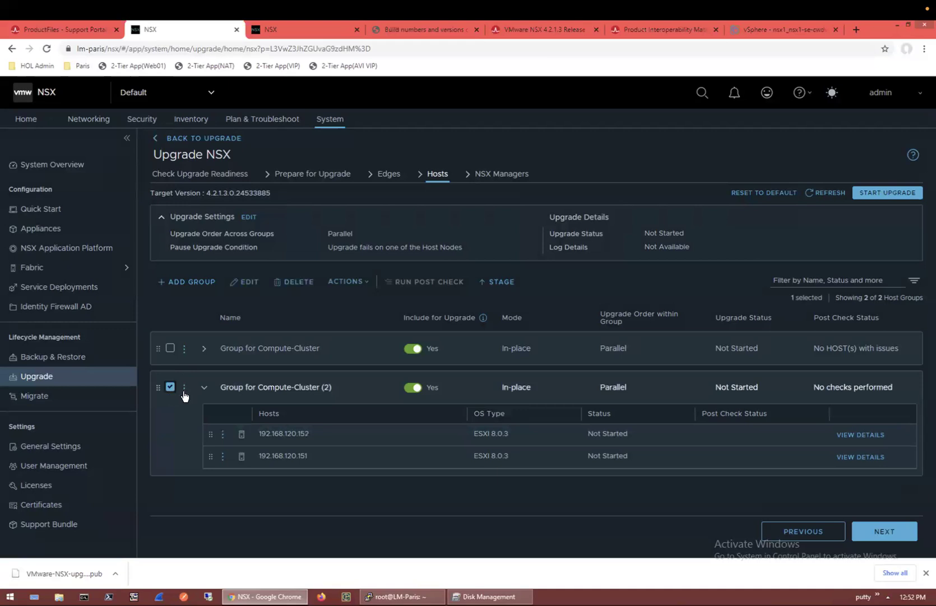
click(184, 389)
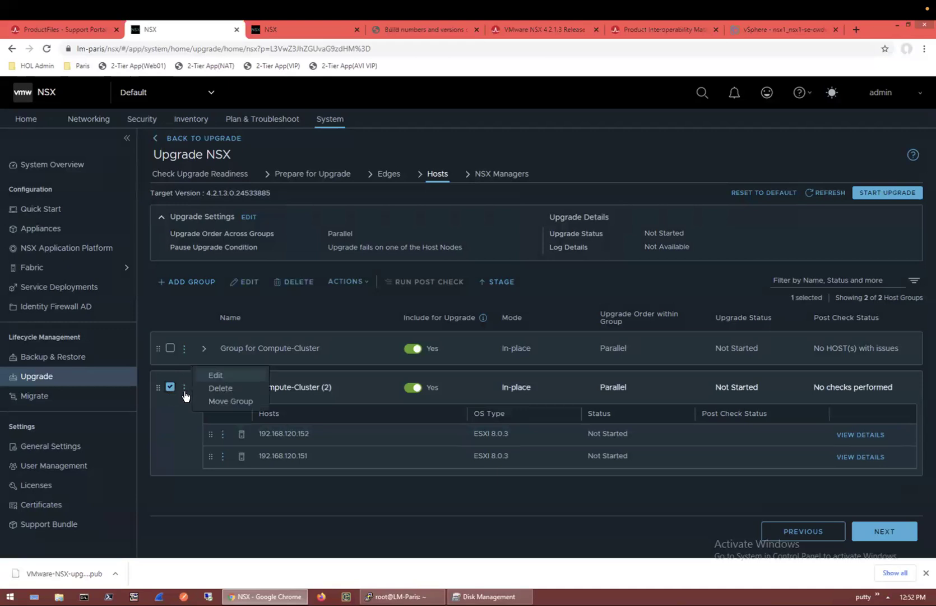
click(229, 375)
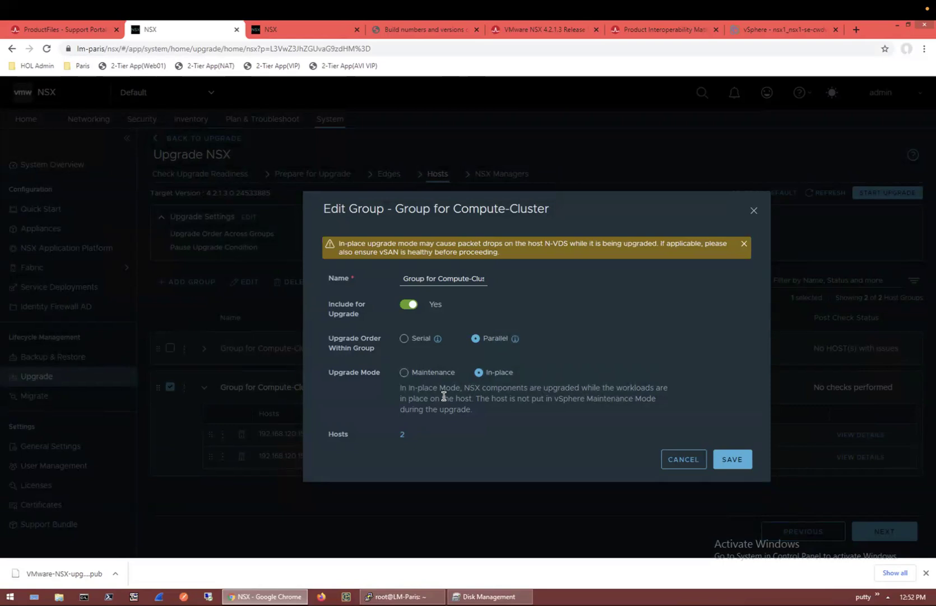
click(403, 372)
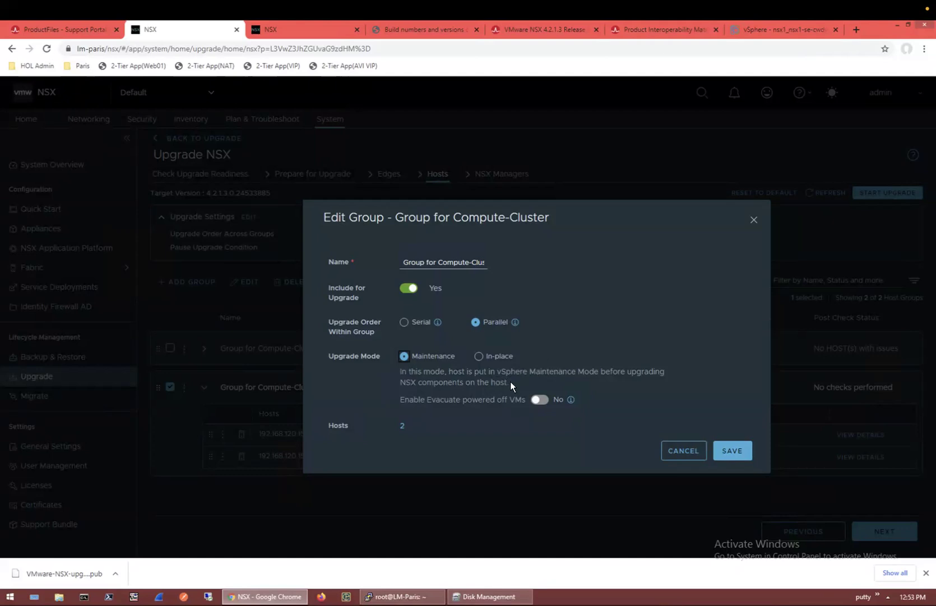
drag(510, 382, 417, 372)
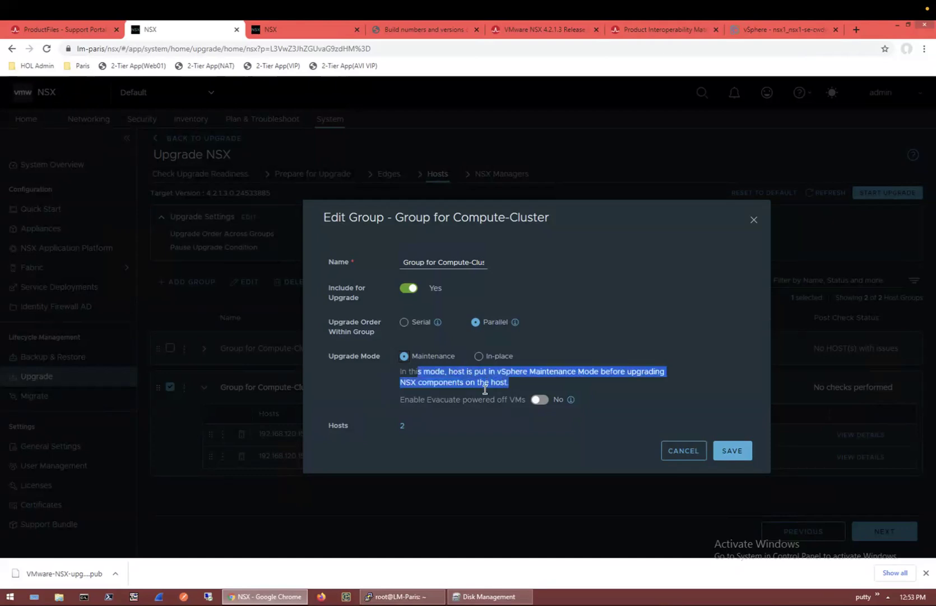
Step: Set the group's upgrade mode to In-place, check the Serial order description, and save the group settings
click(479, 356)
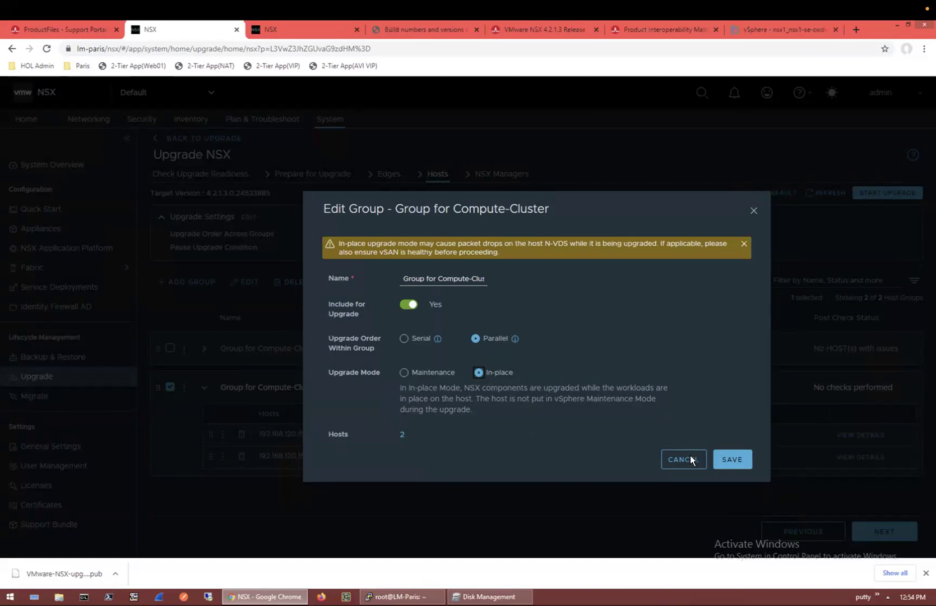
click(733, 460)
click(474, 281)
mouse_move(439, 344)
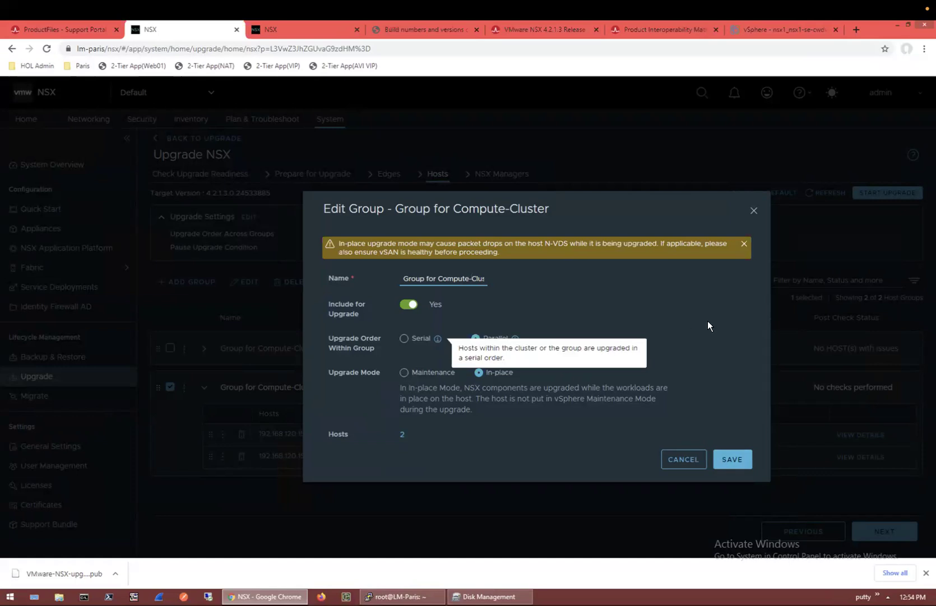
click(733, 464)
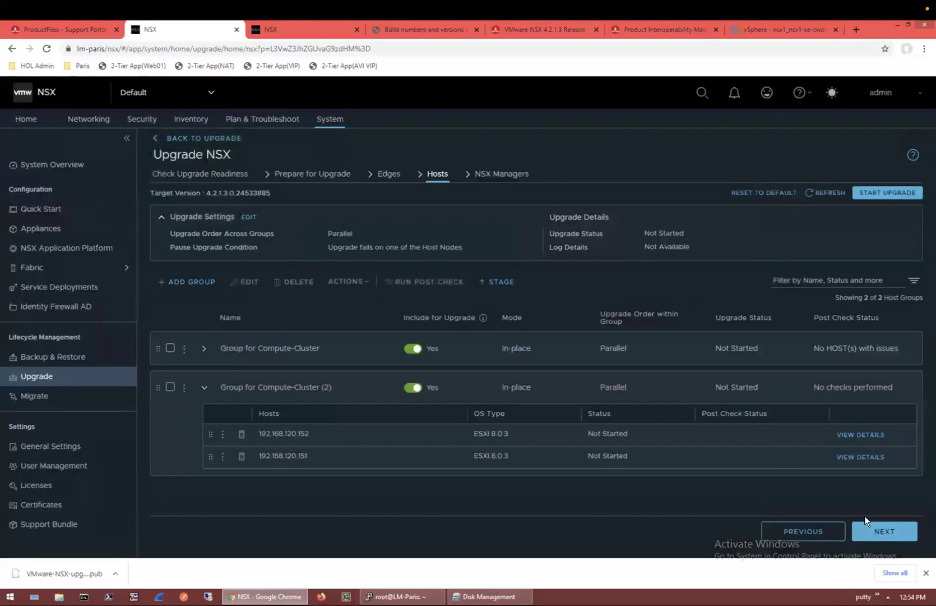
Step: Examine the NSX Managers stage and its full list of upgrade steps, refreshing its status
click(882, 535)
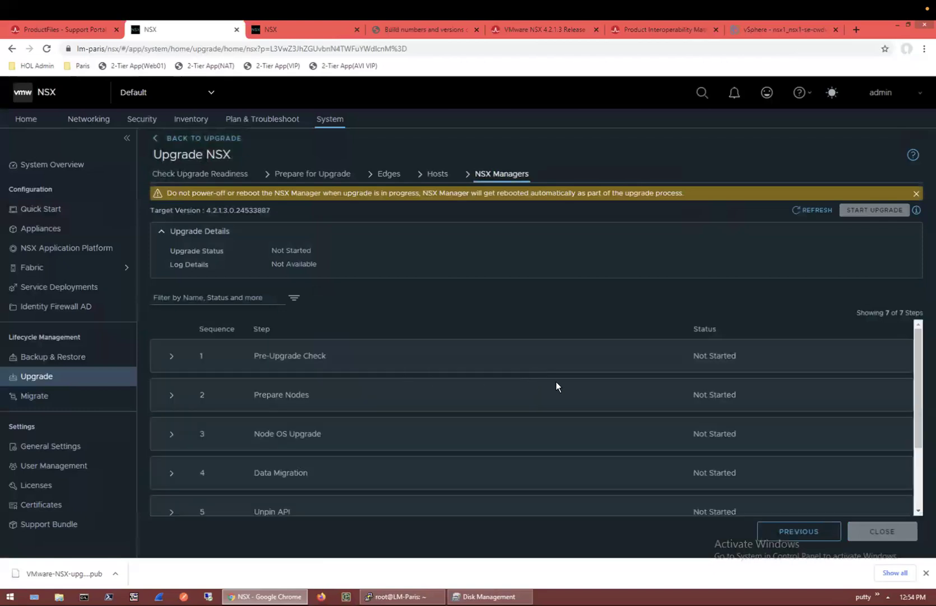
scroll(653, 412, down, 2)
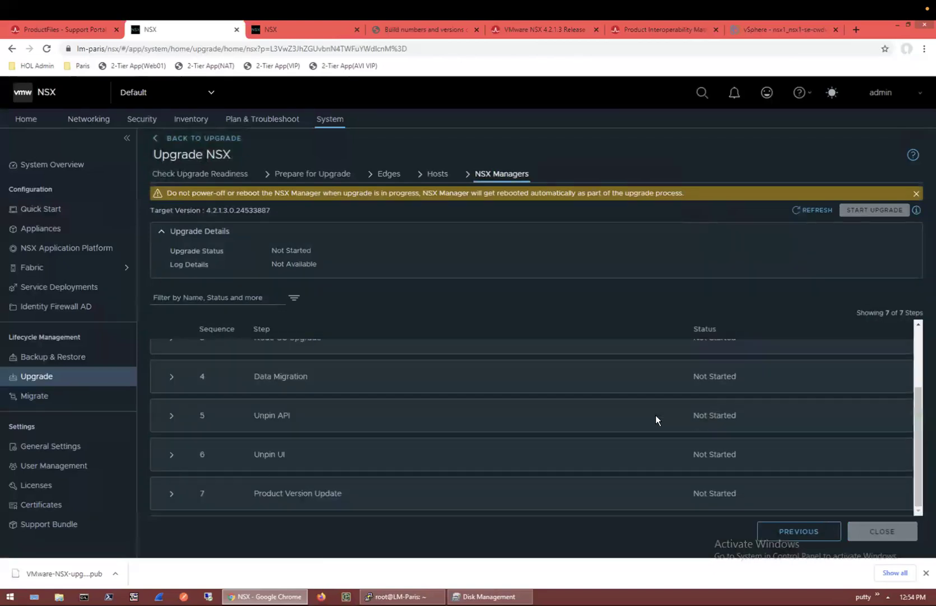
scroll(343, 336, up, 2)
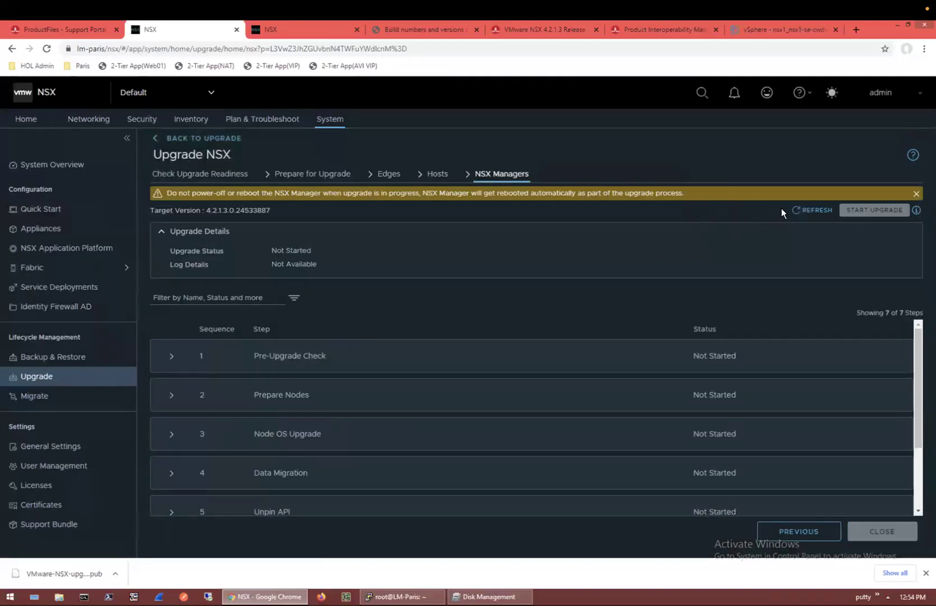
click(798, 210)
scroll(740, 435, down, 3)
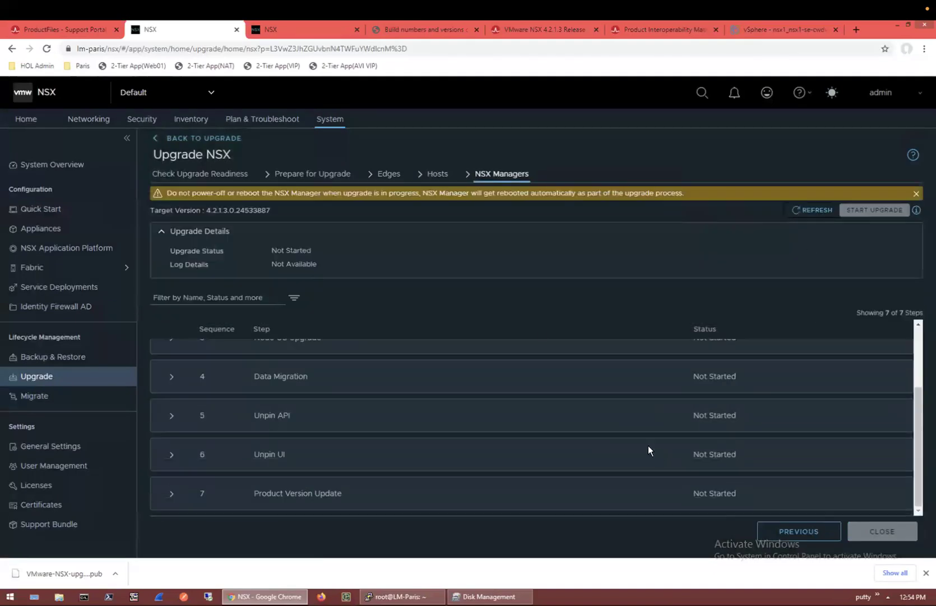
Step: Start the upgrade of the included host groups in the Hosts stage and expand Group for Compute-Cluster (2) to monitor its hosts
click(445, 177)
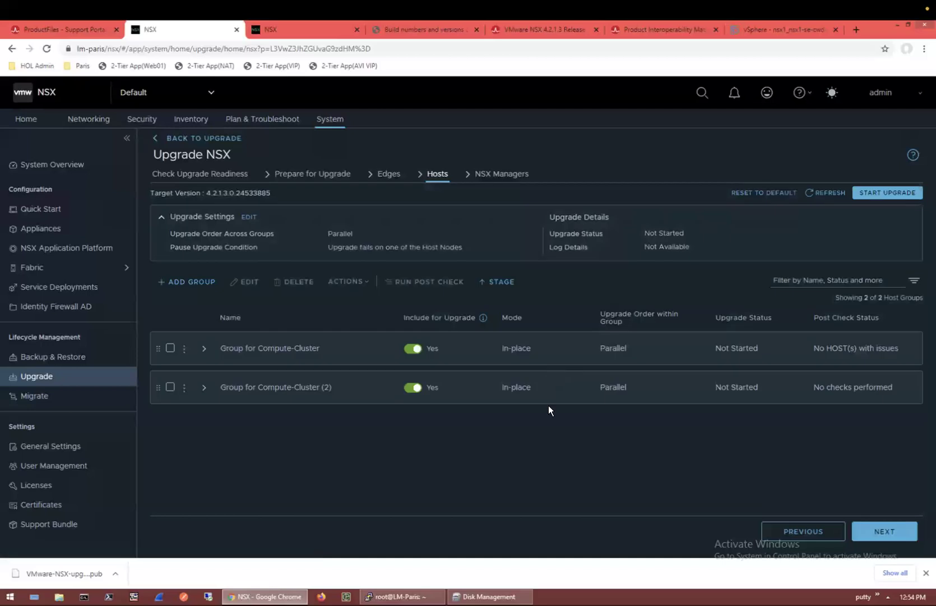
click(884, 195)
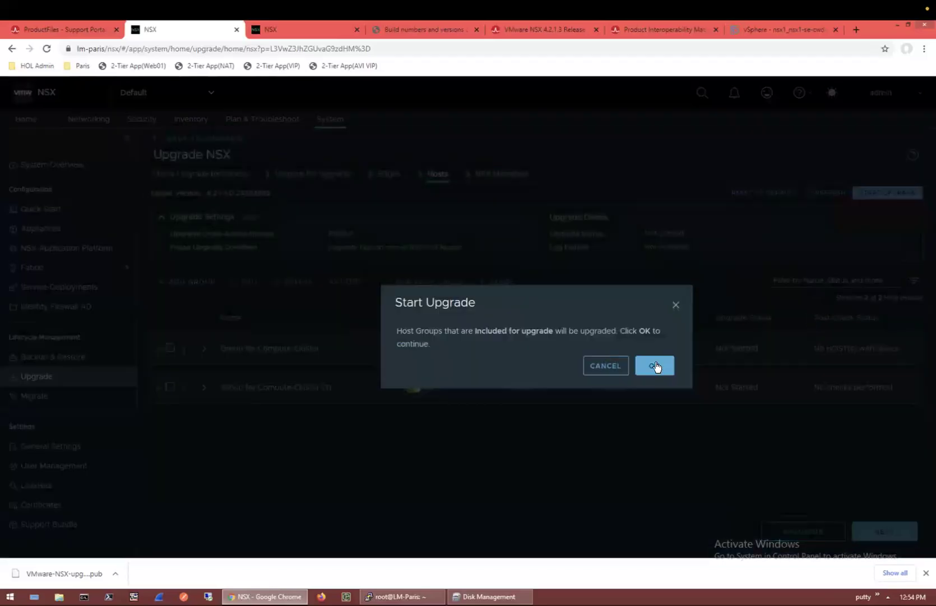
click(654, 363)
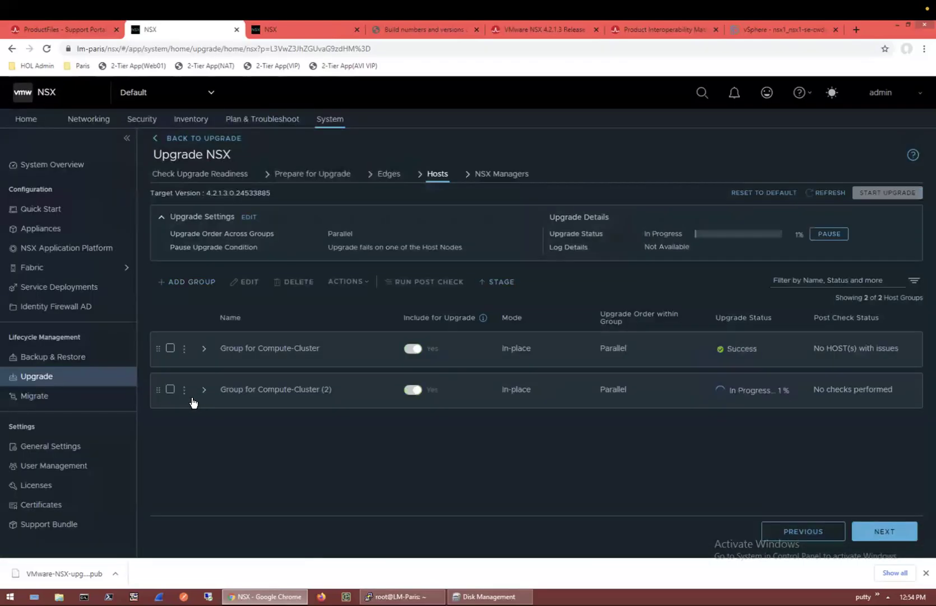
click(197, 395)
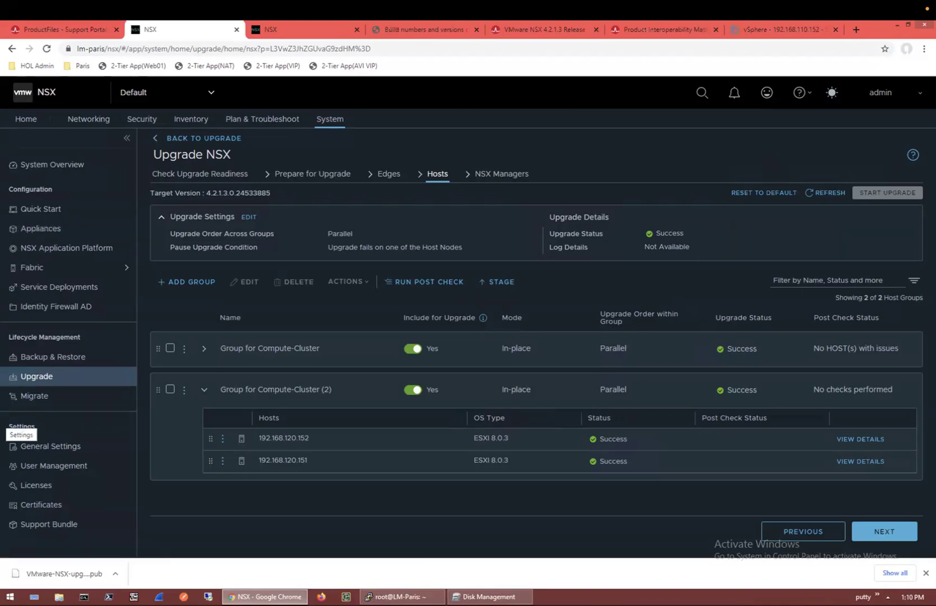
Step: Run the post-upgrade checks on the host groups and refresh the Hosts stage
click(457, 286)
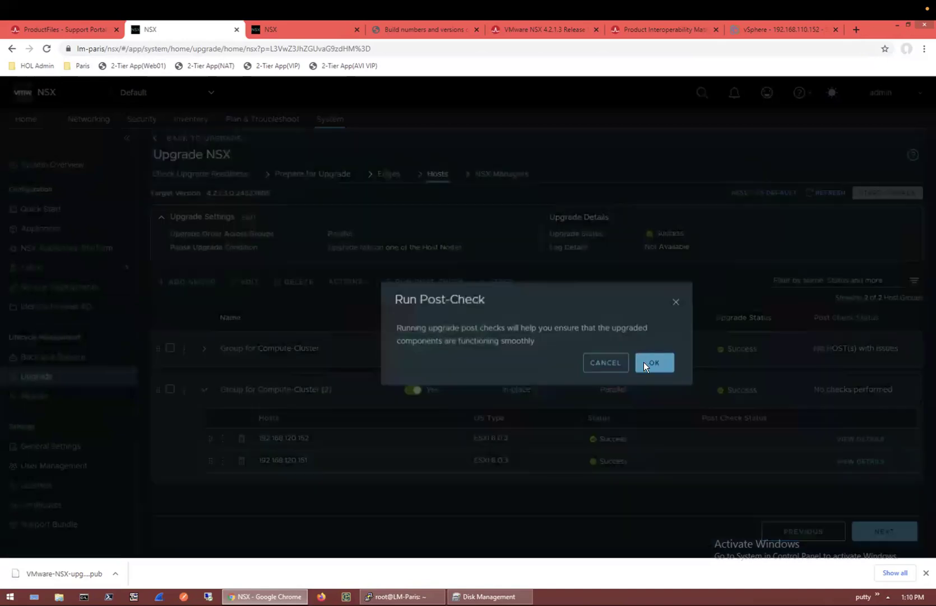
click(645, 362)
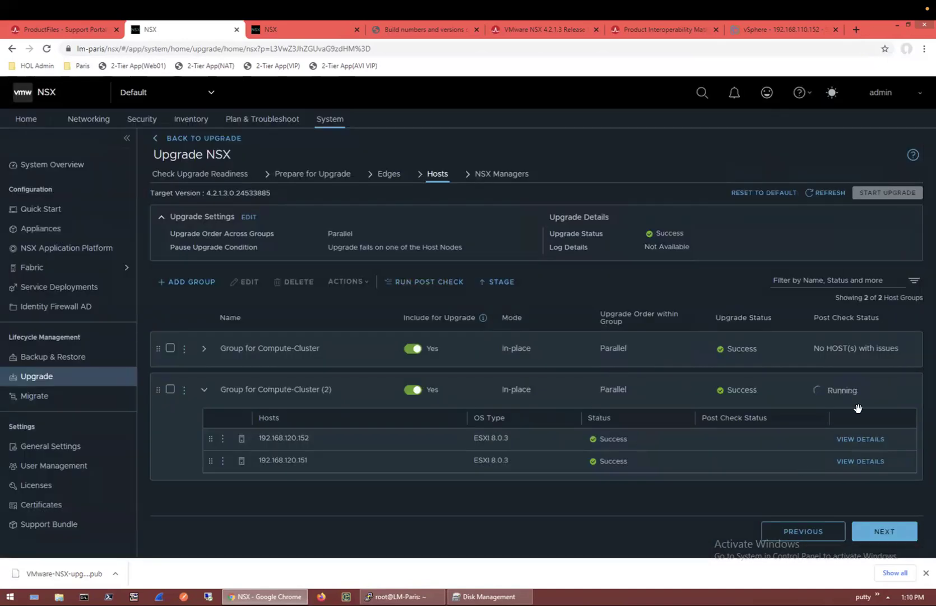
click(823, 194)
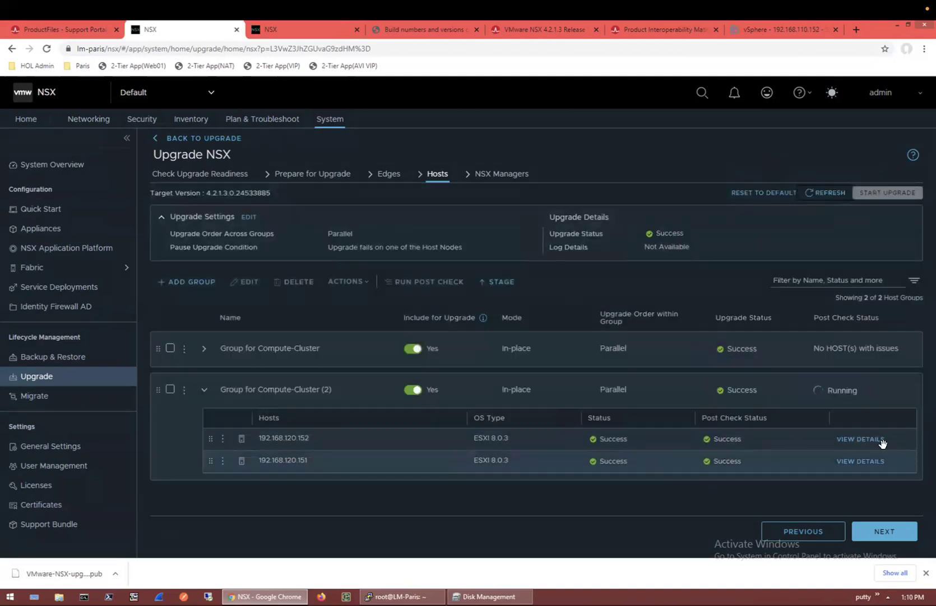
Step: Inspect the details of hosts 192.168.120.152 and 192.168.120.151, closing each, and refresh the host groups' status
click(860, 438)
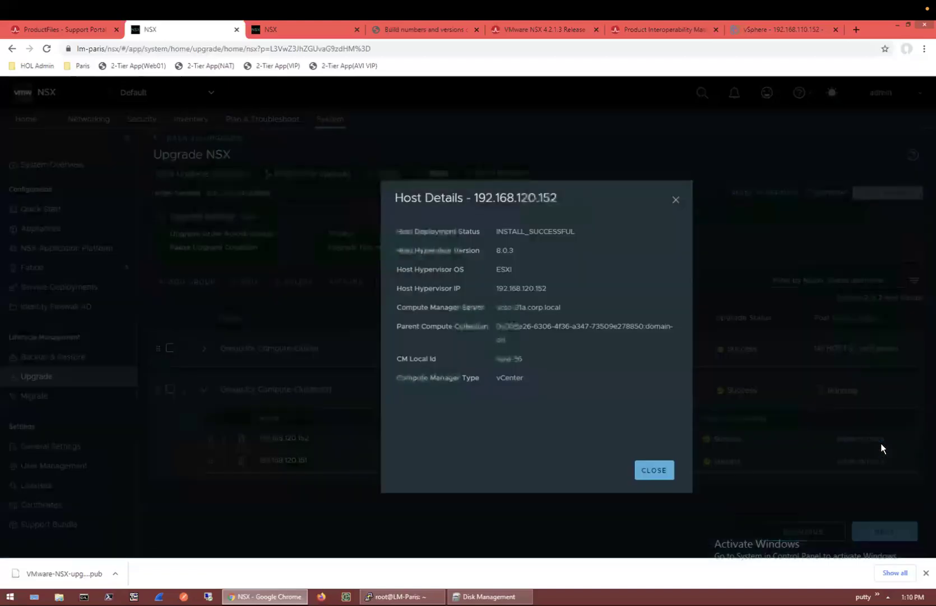
click(675, 200)
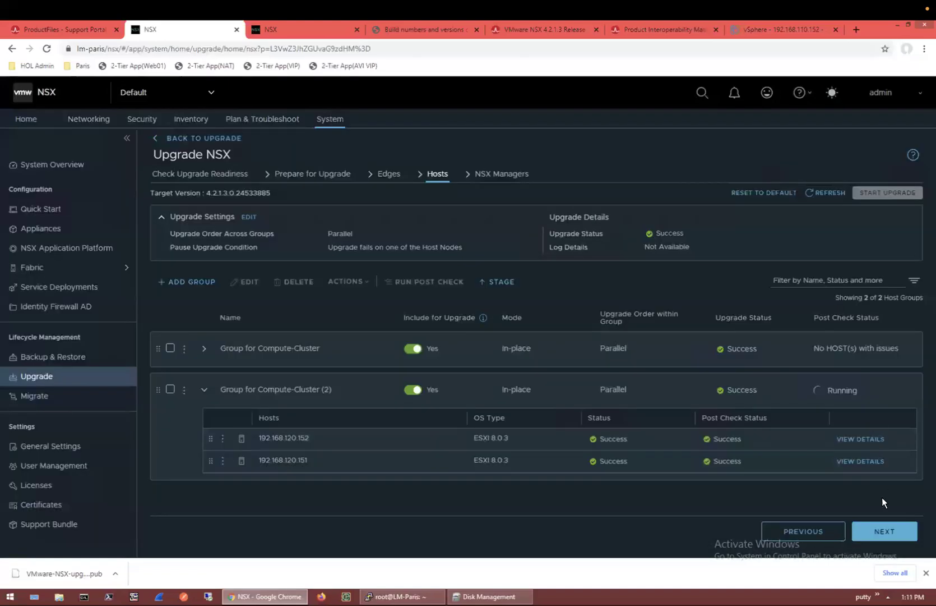
click(861, 461)
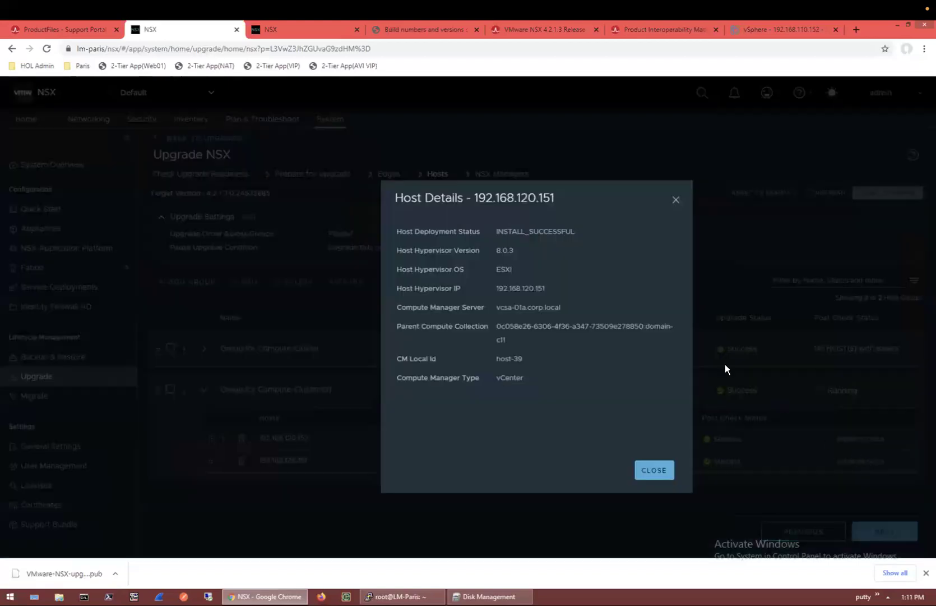
click(676, 200)
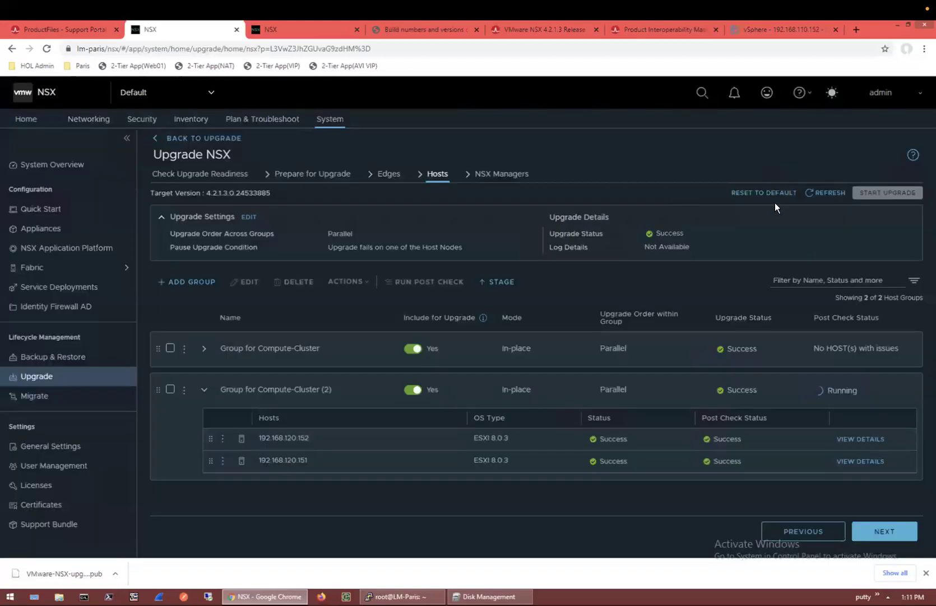
click(816, 196)
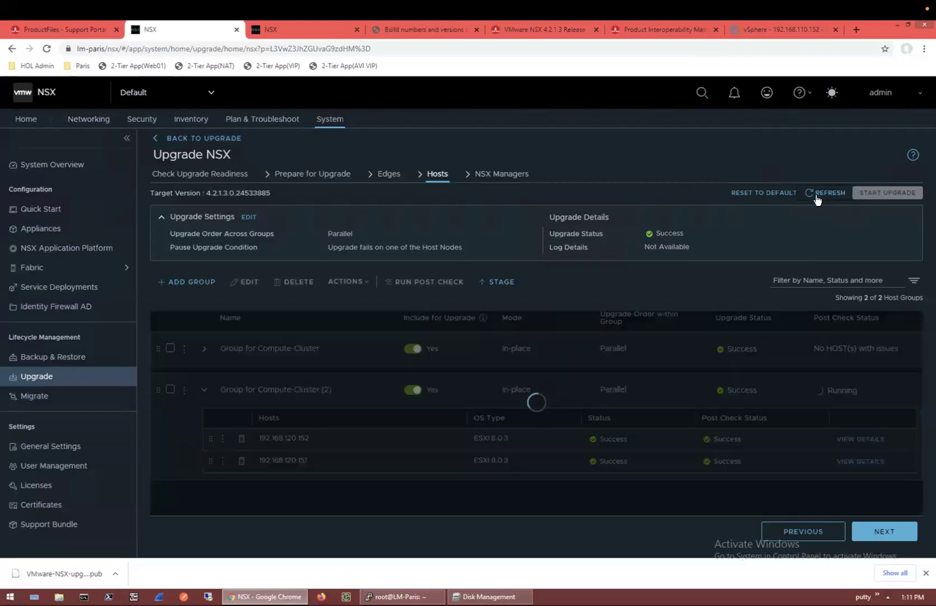
click(817, 198)
Step: Switch to the NSX Managers stage and back to Hosts, expand Group for Compute-Cluster (2), and refresh its post check status
click(485, 176)
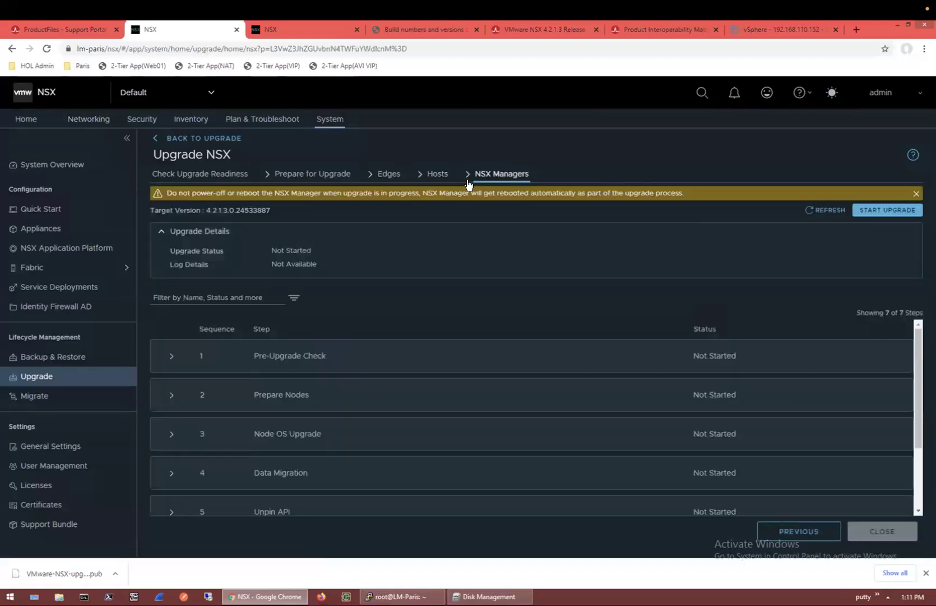
click(435, 177)
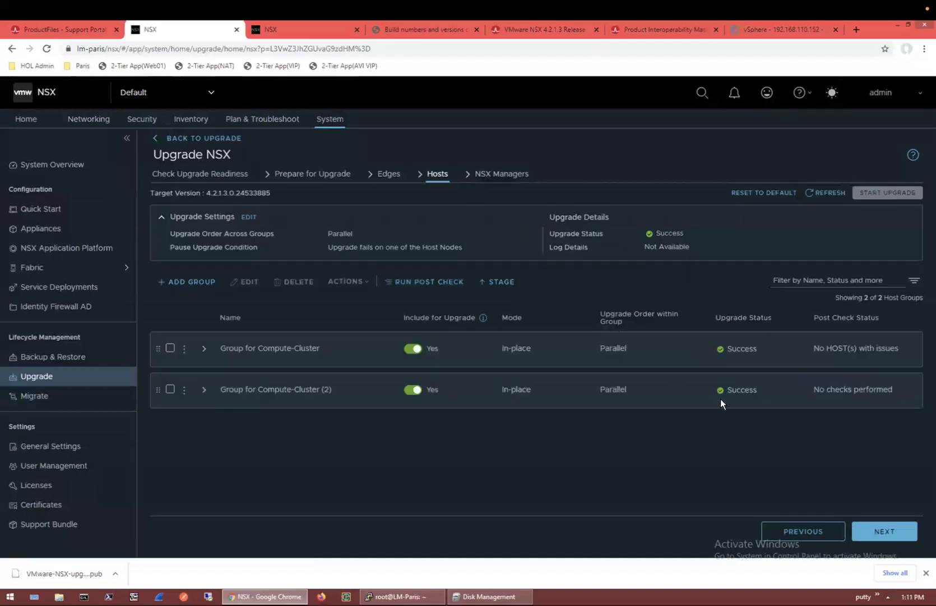
click(204, 389)
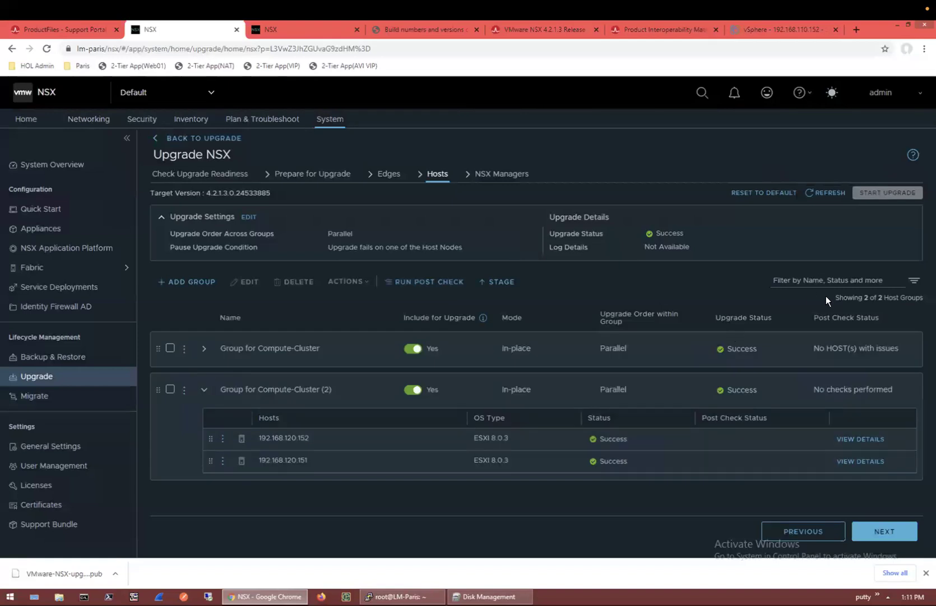
click(822, 195)
Step: Run the post-upgrade checks with Group for Compute-Cluster (2) selected and refresh the Hosts stage
click(170, 390)
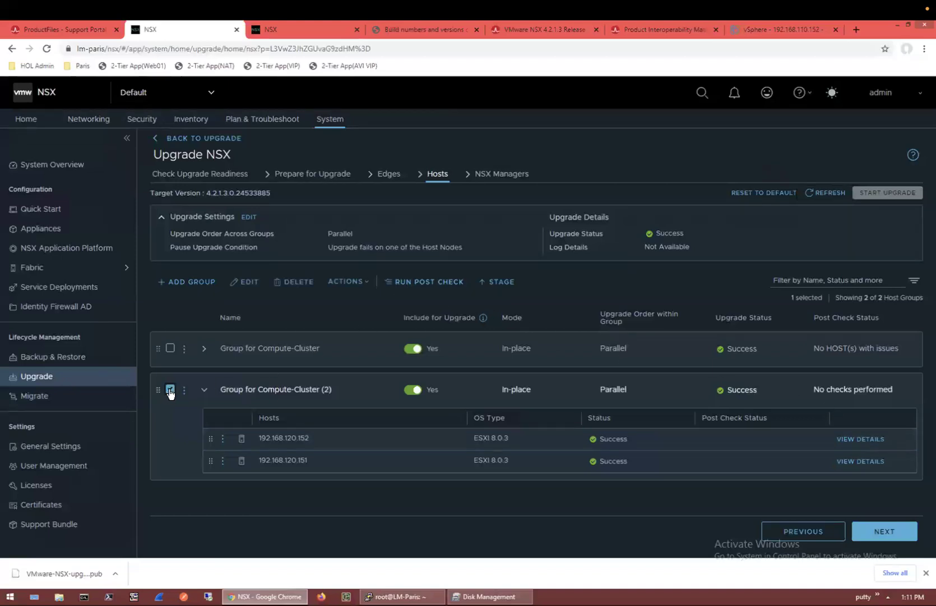
click(415, 283)
click(649, 365)
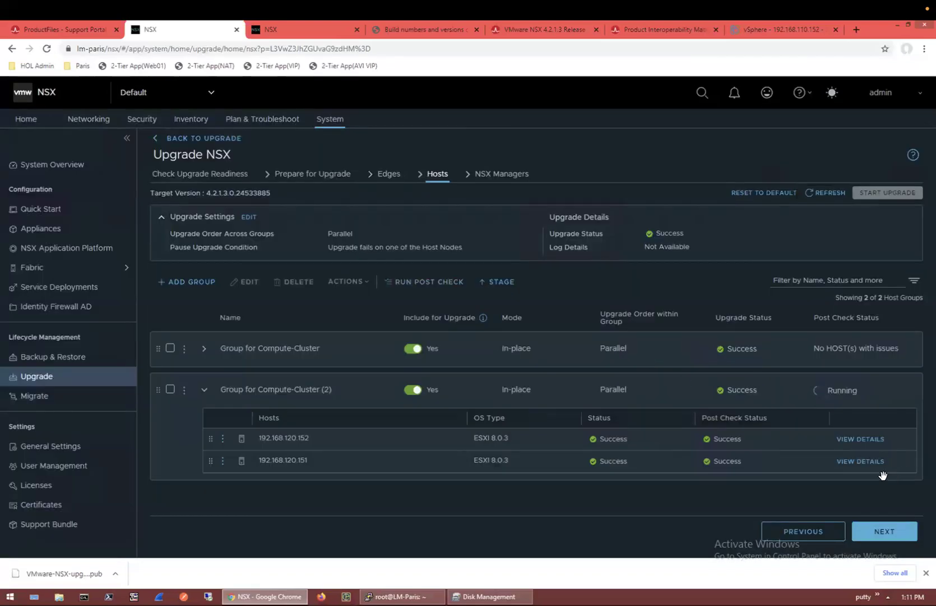
click(816, 196)
click(816, 197)
Step: Advance to the NSX Managers stage, review its upgrade steps, and start the manager upgrade after accepting the confirmation to start now
click(875, 531)
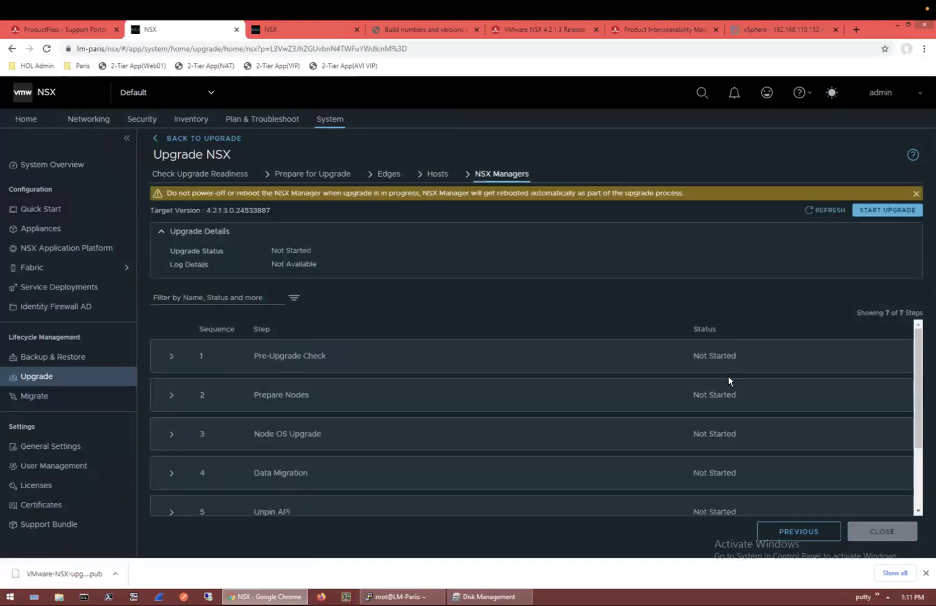
scroll(629, 410, down, 2)
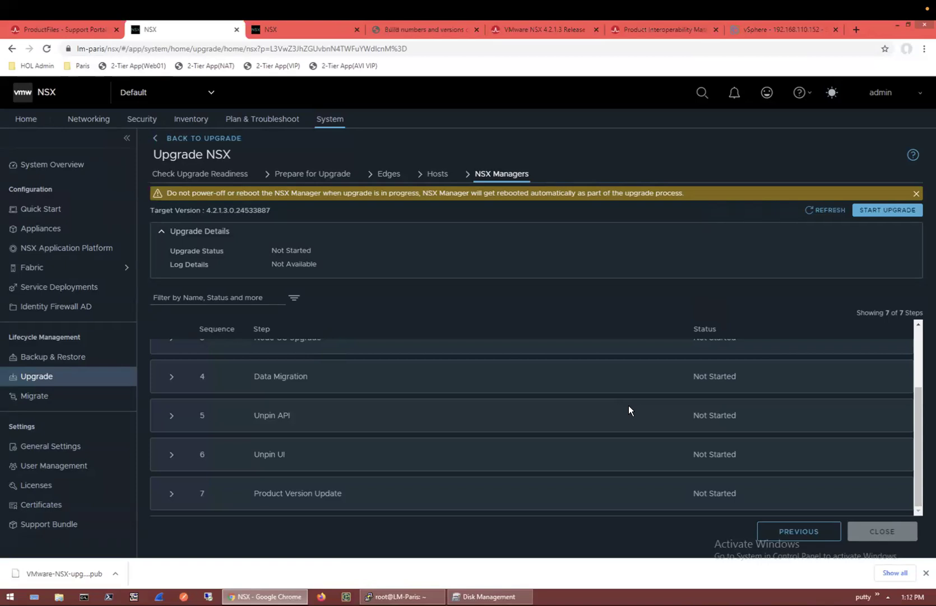
click(894, 212)
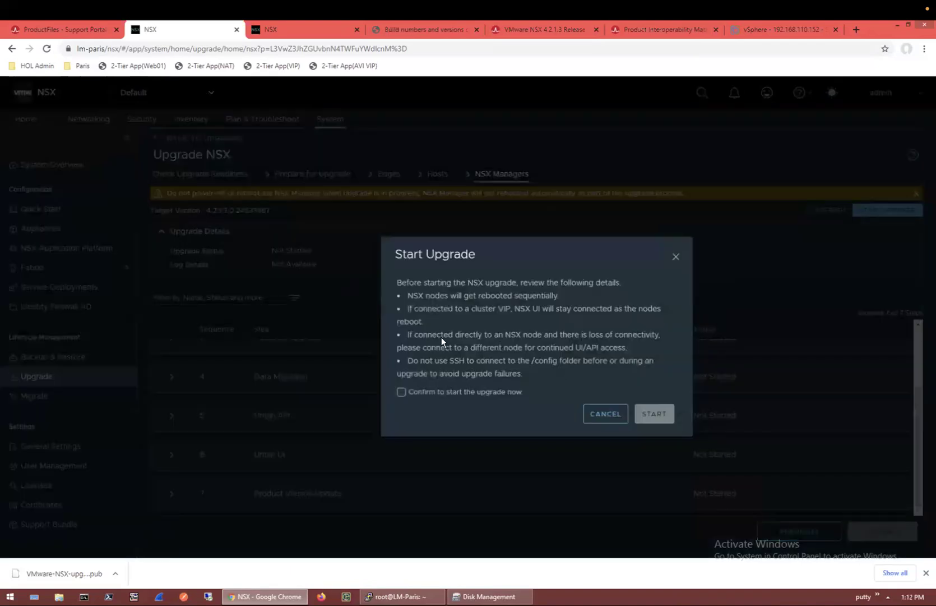
click(401, 392)
click(652, 415)
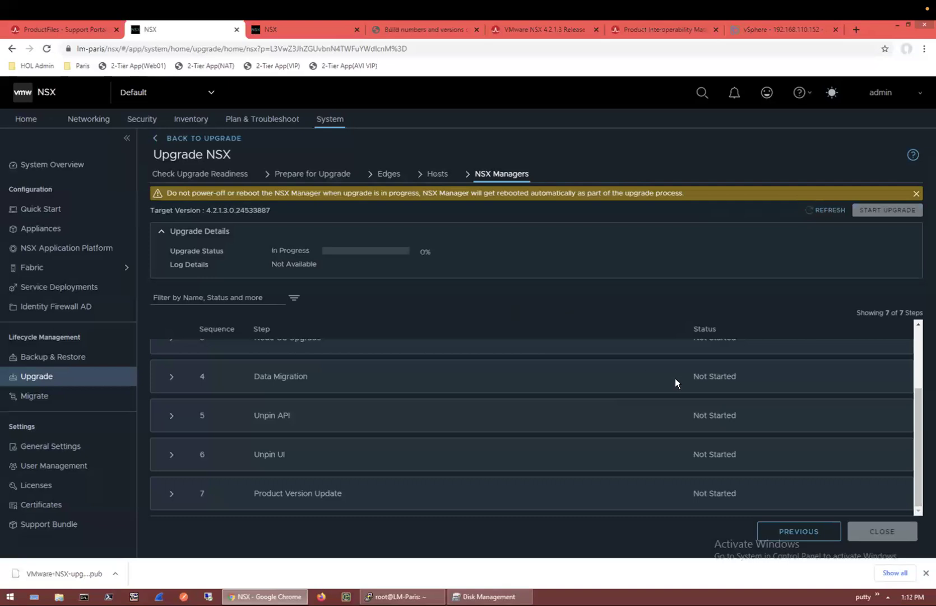
scroll(679, 384, up, 3)
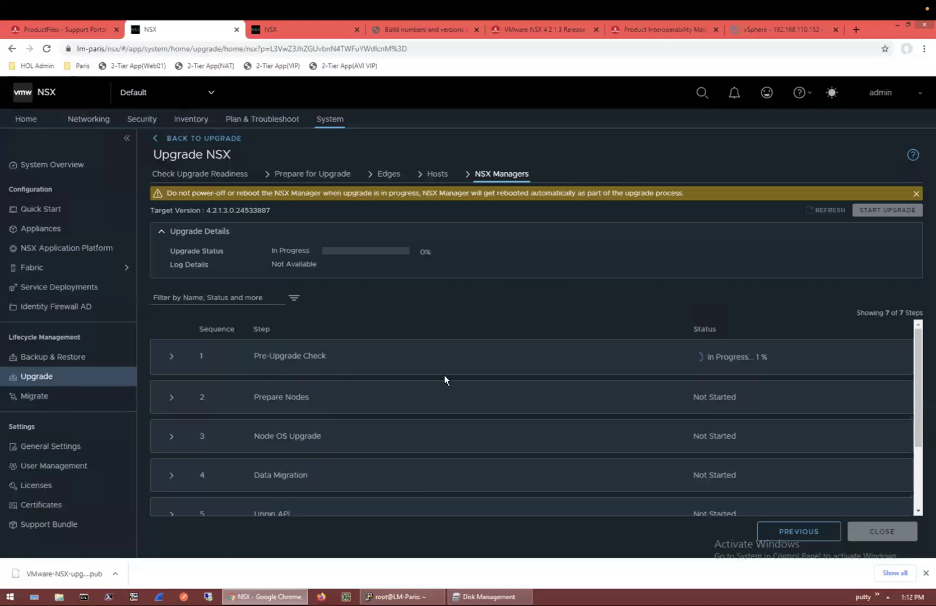
Step: Review the seven NSX Managers upgrade steps, check the Hosts and Edges stages' upgrade status, and return to the NSX Managers stage
scroll(465, 401, down, 3)
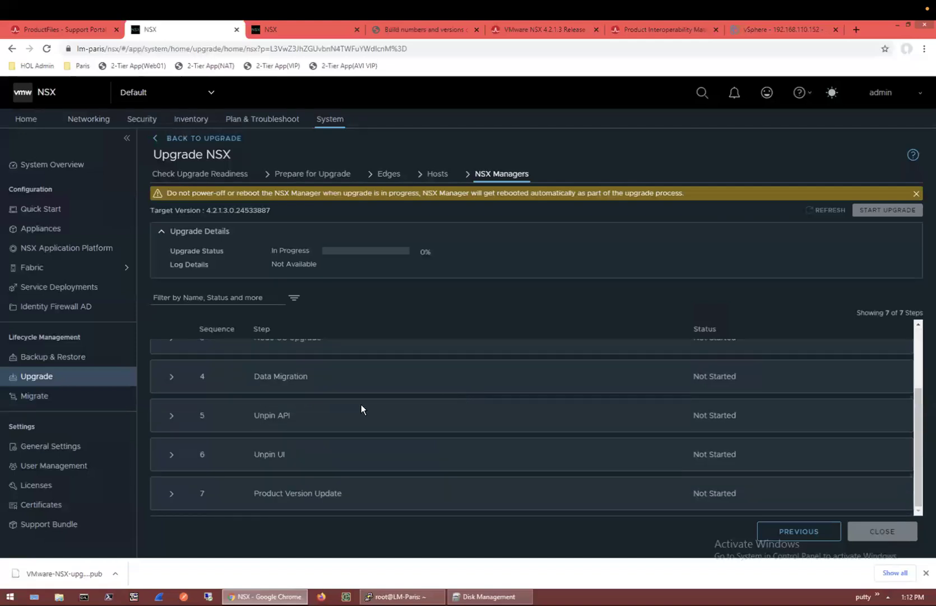
scroll(219, 397, up, 2)
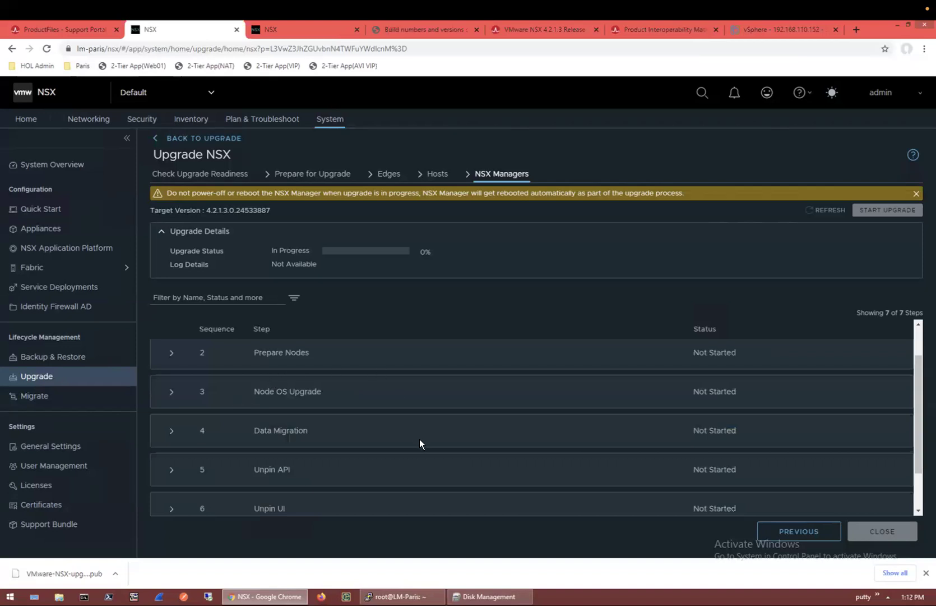
scroll(463, 401, down, 2)
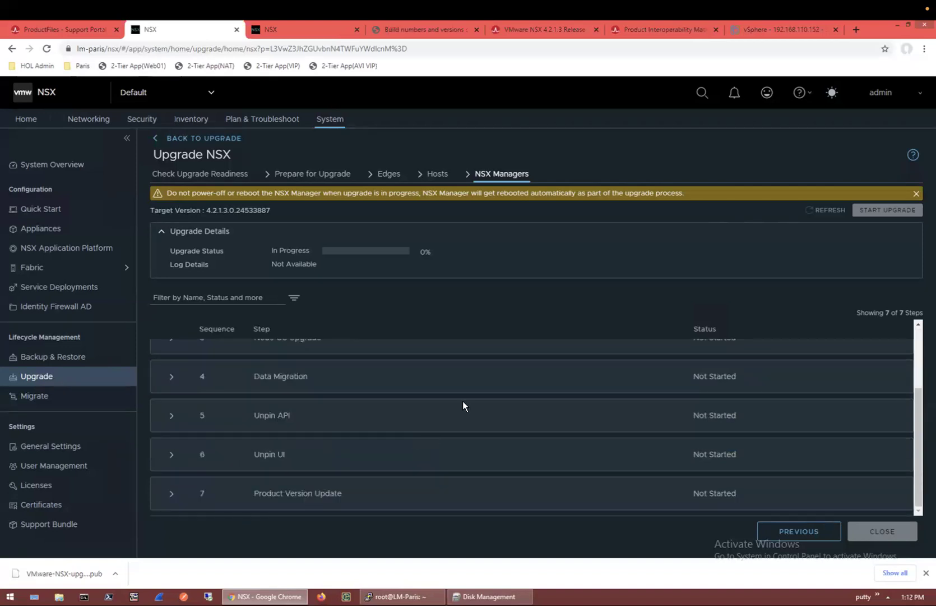
click(441, 174)
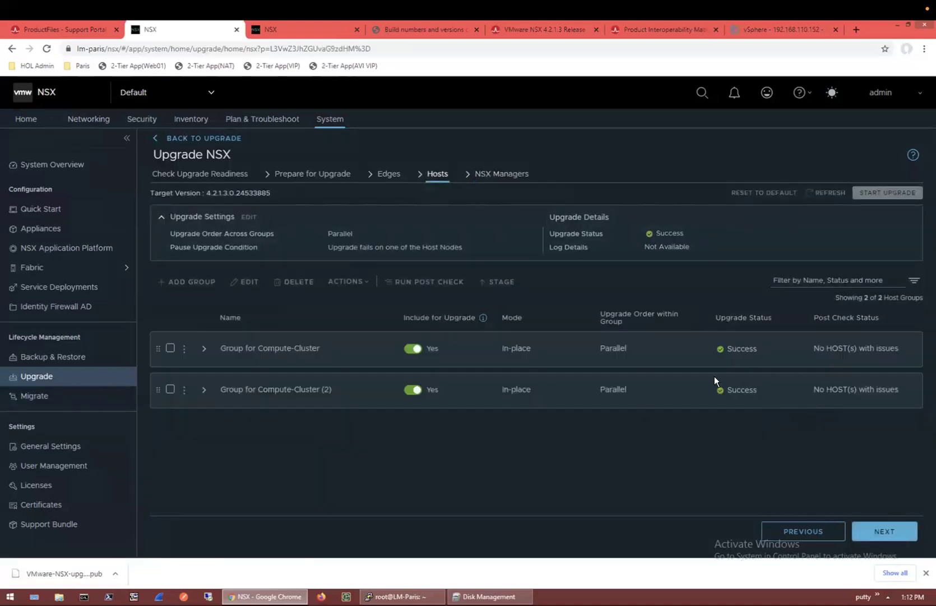
click(390, 178)
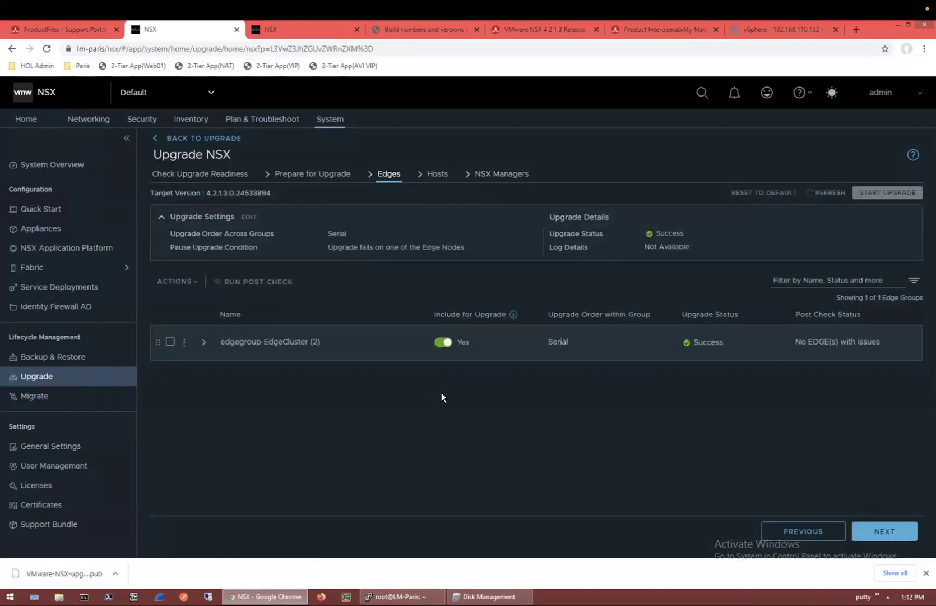
click(501, 175)
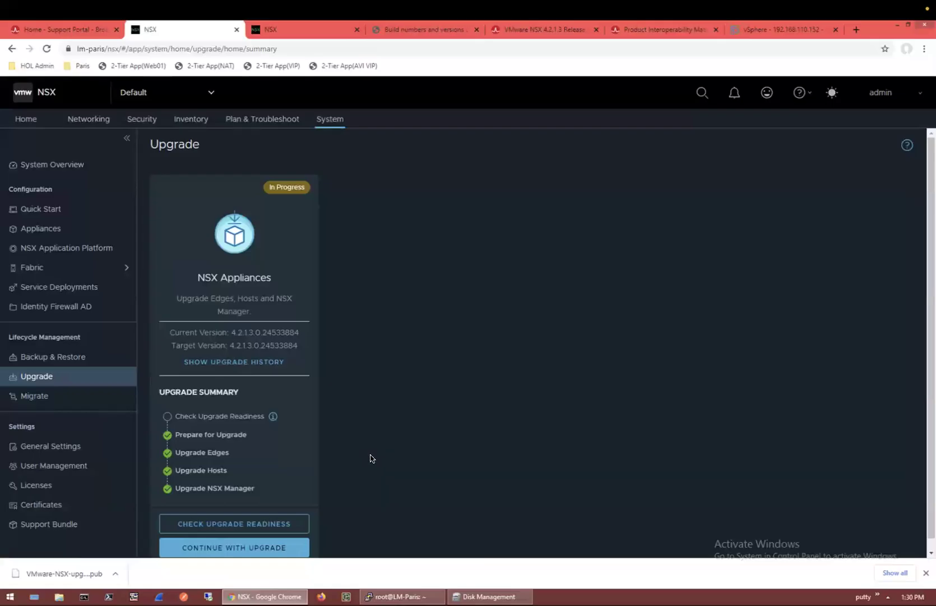
Step: Continue with the NSX Appliances upgrade to its Upgrade Summary, capture a screenshot of the summary, and return to the desktop
click(275, 548)
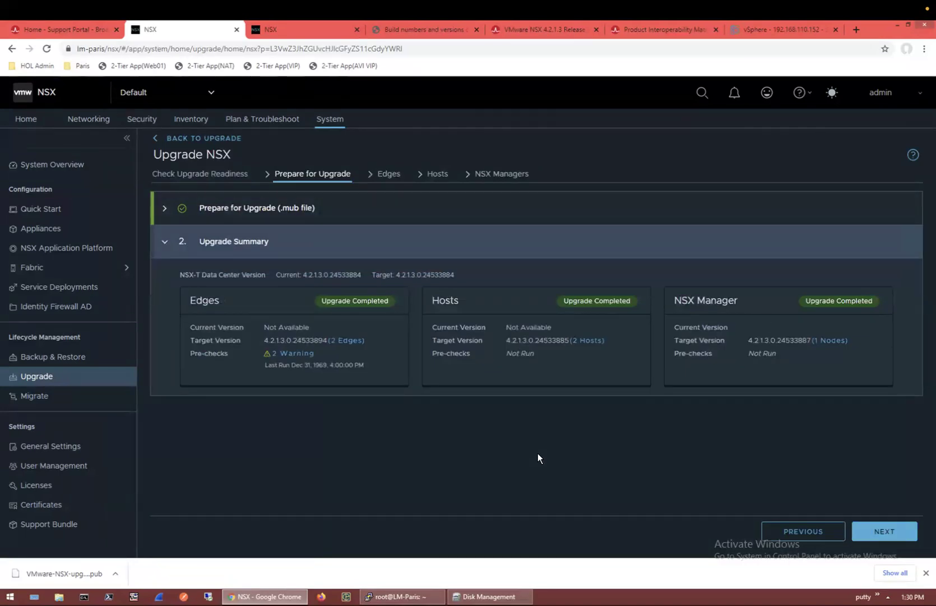
key(super)
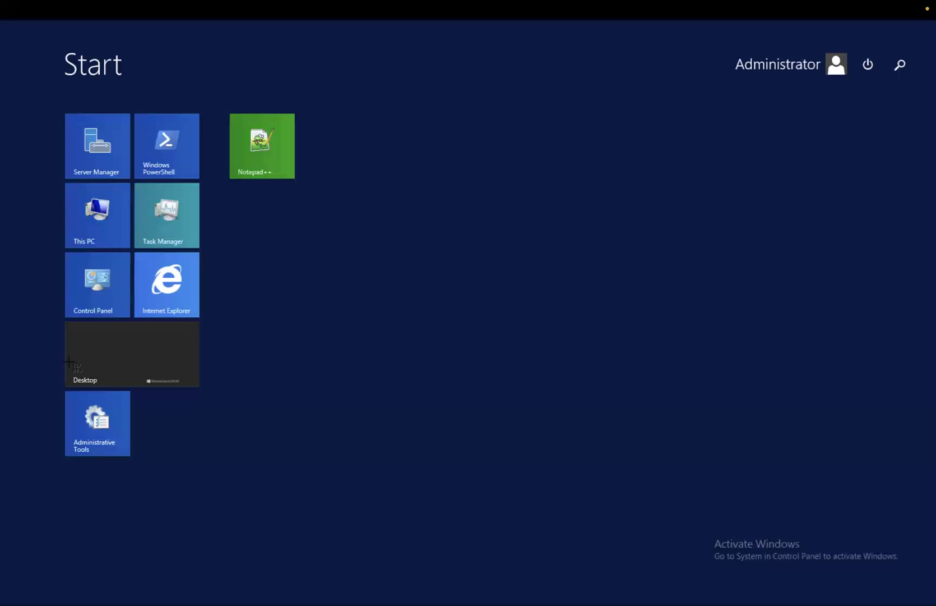
key(super)
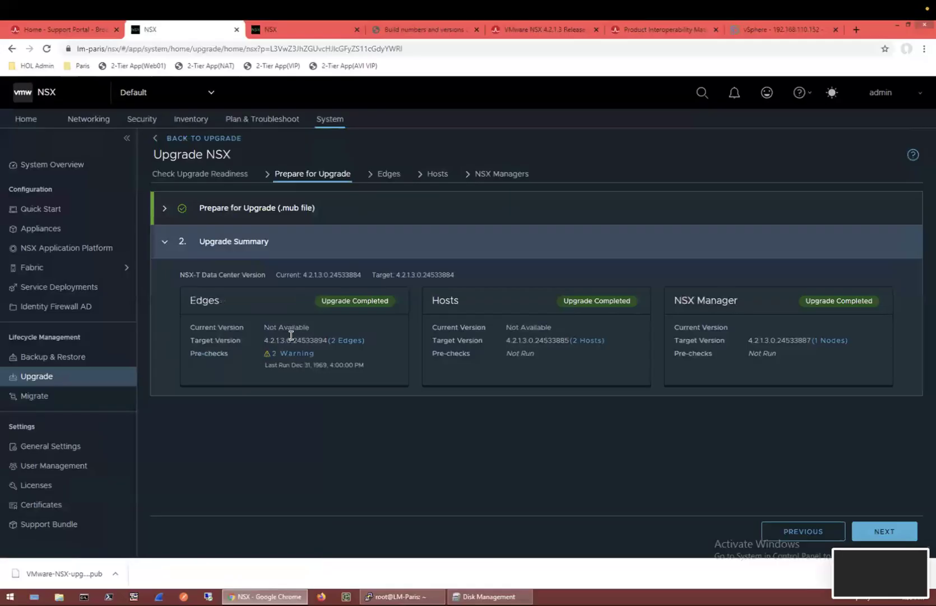
drag(134, 130, 899, 449)
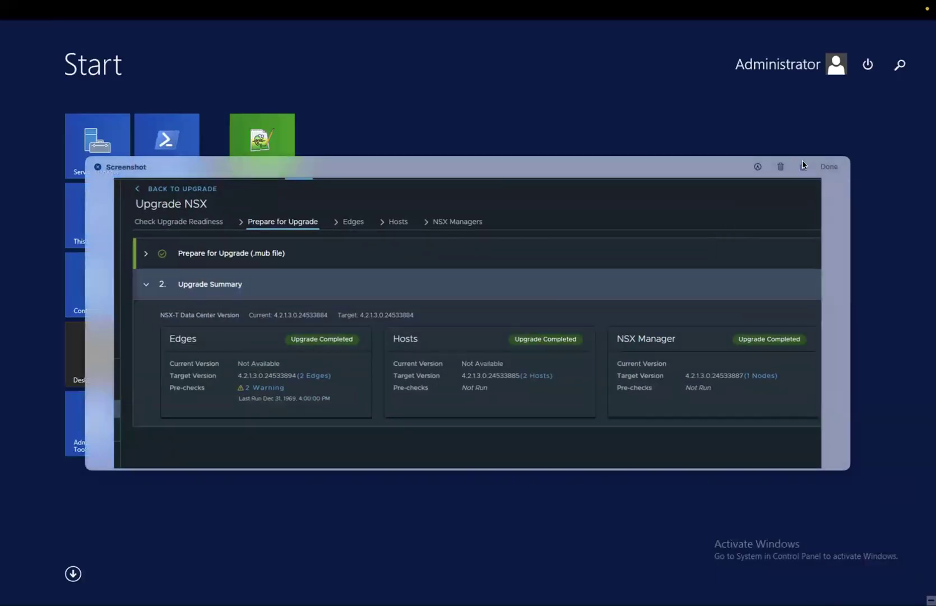
click(803, 167)
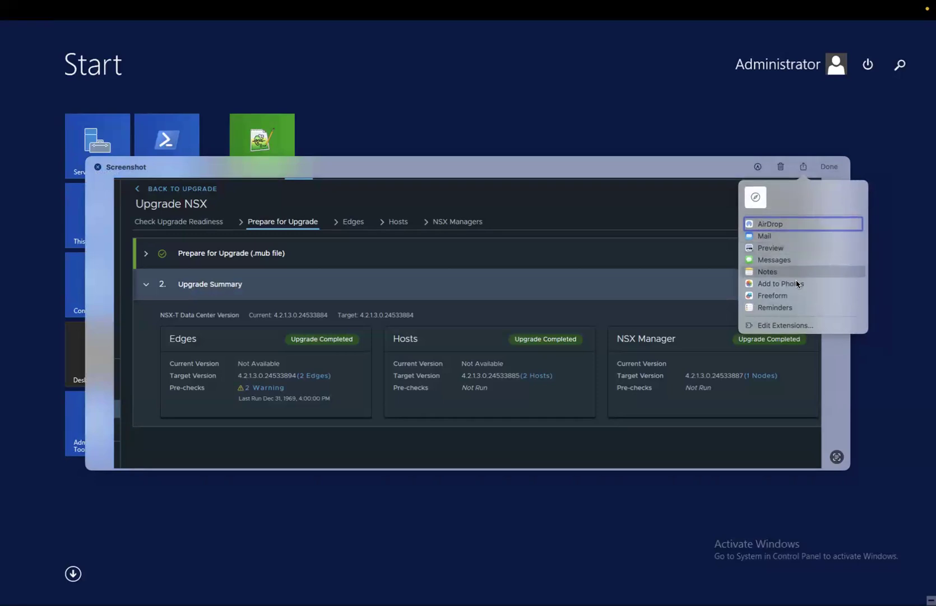
click(85, 341)
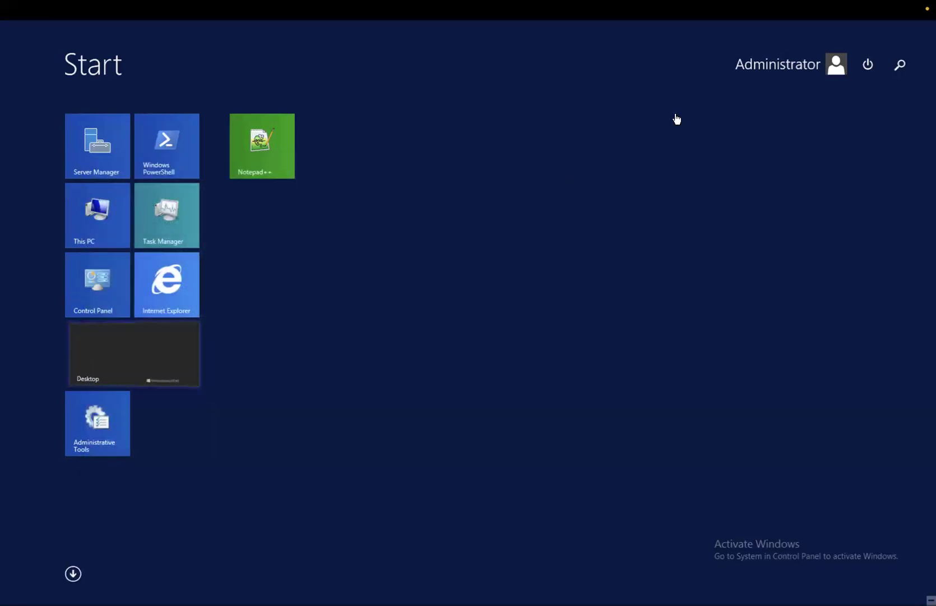
Step: Check the installed NSX version in the About VMware NSX information and close it
click(800, 93)
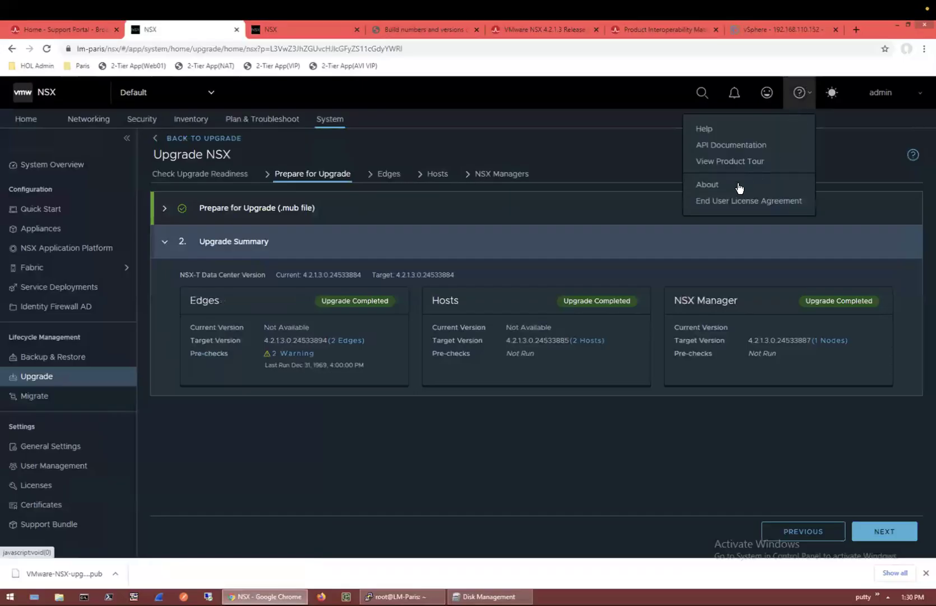
click(738, 187)
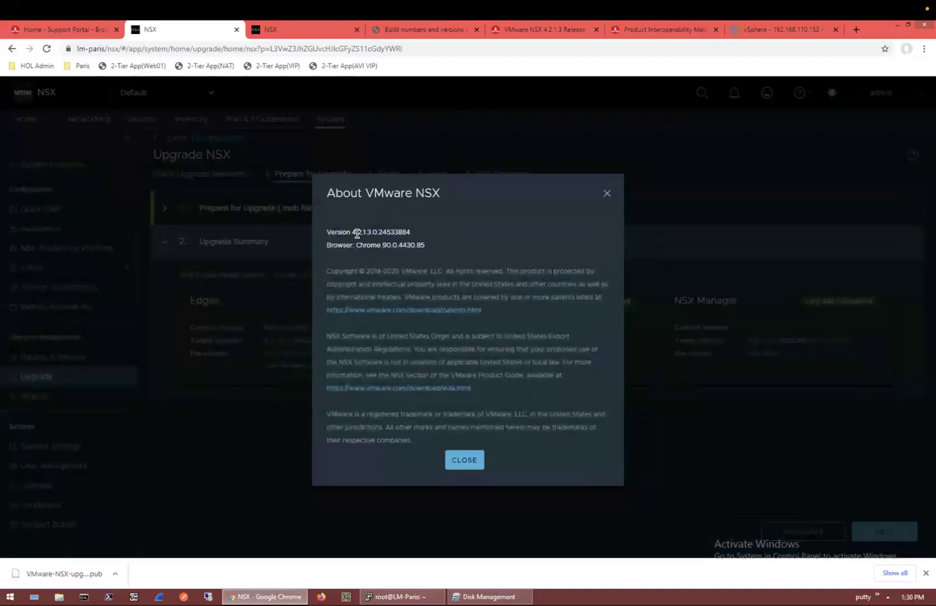
click(607, 194)
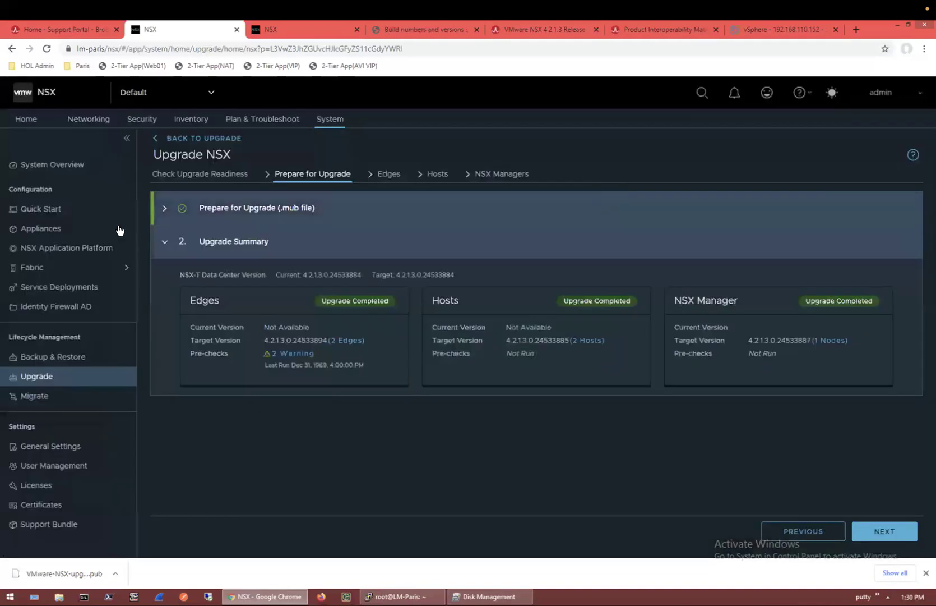
Step: Generate the BGP summary for the Tier-0 gateway T0-Paris, check its neighbors' connection status, and close the summary
click(101, 121)
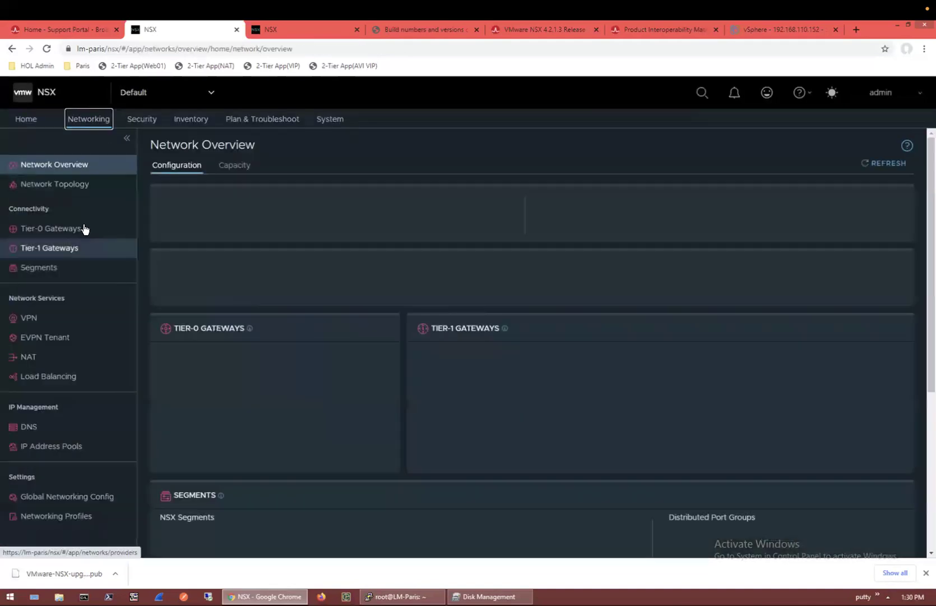
click(84, 229)
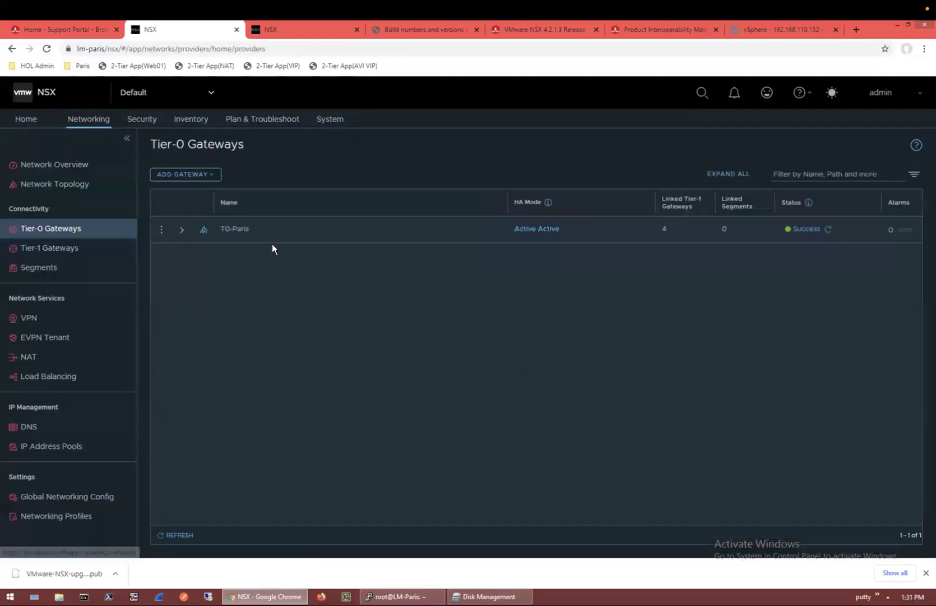
click(162, 229)
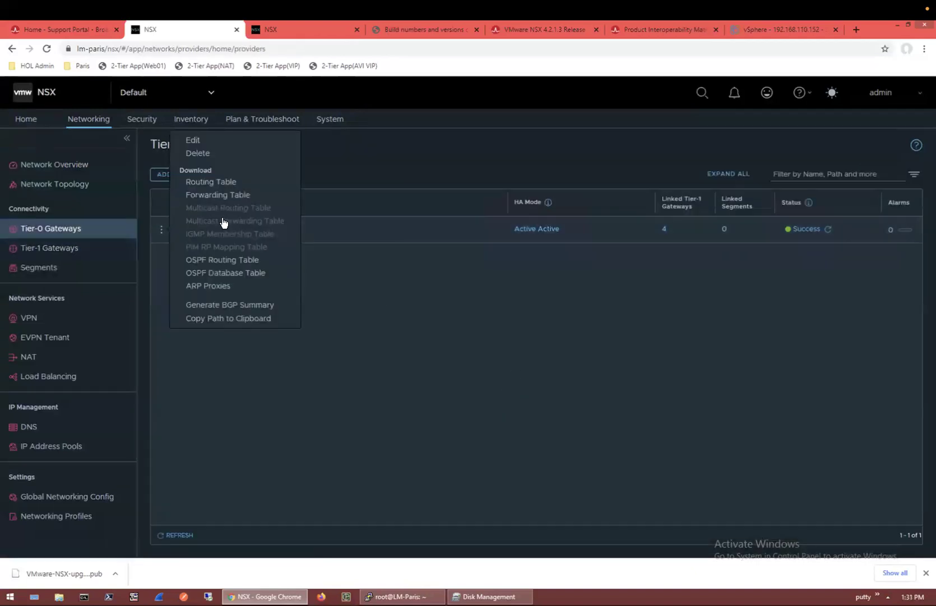
click(220, 304)
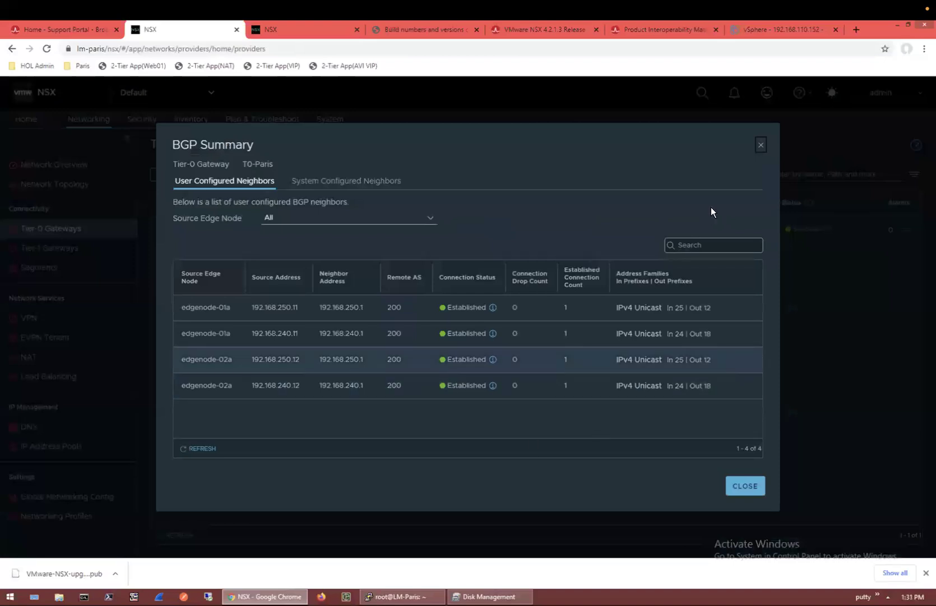
click(760, 145)
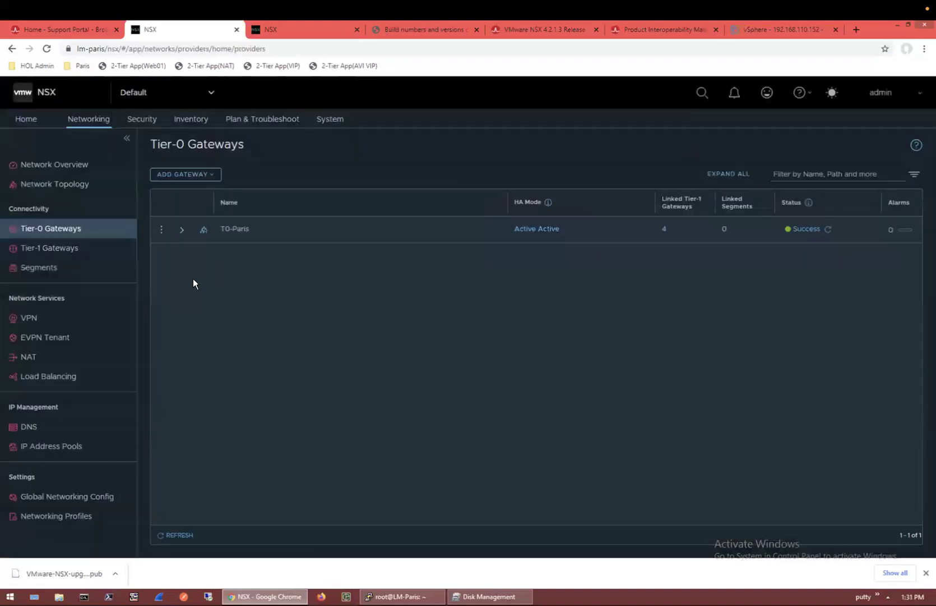
Step: Open the fabric's Hosts page and expand Mgmt-Edge-Cluster and Compute-Cluster to check their hosts' status
click(340, 123)
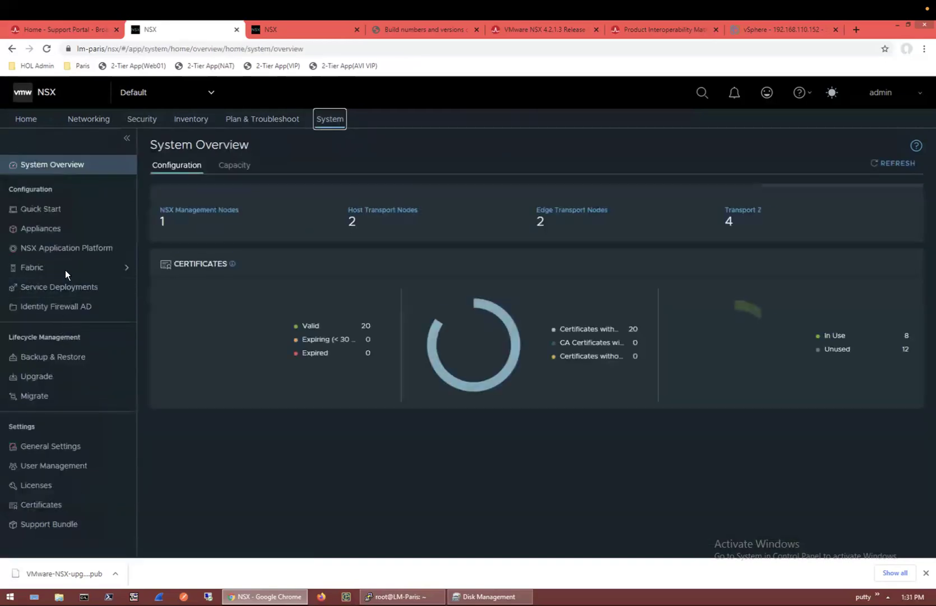
click(124, 272)
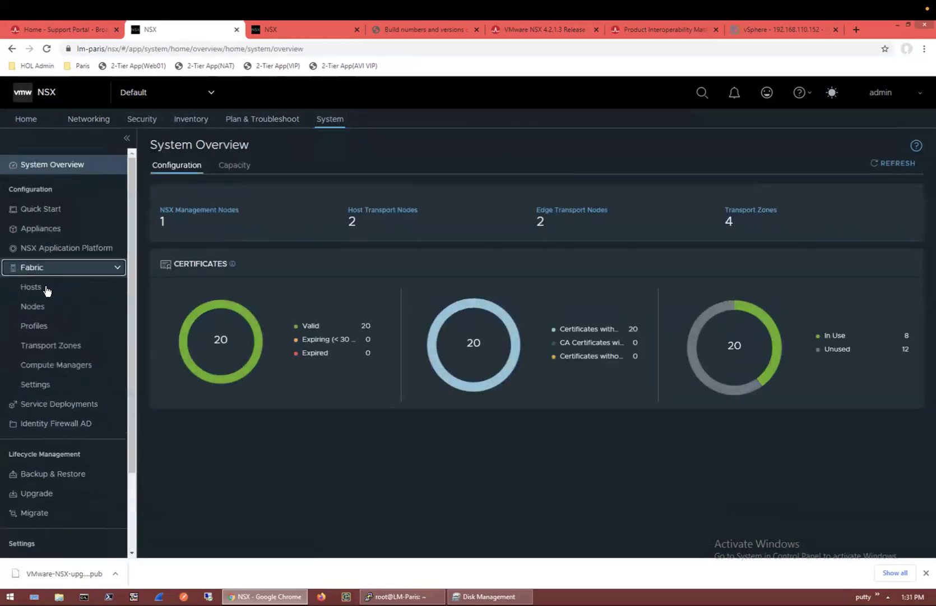
click(47, 291)
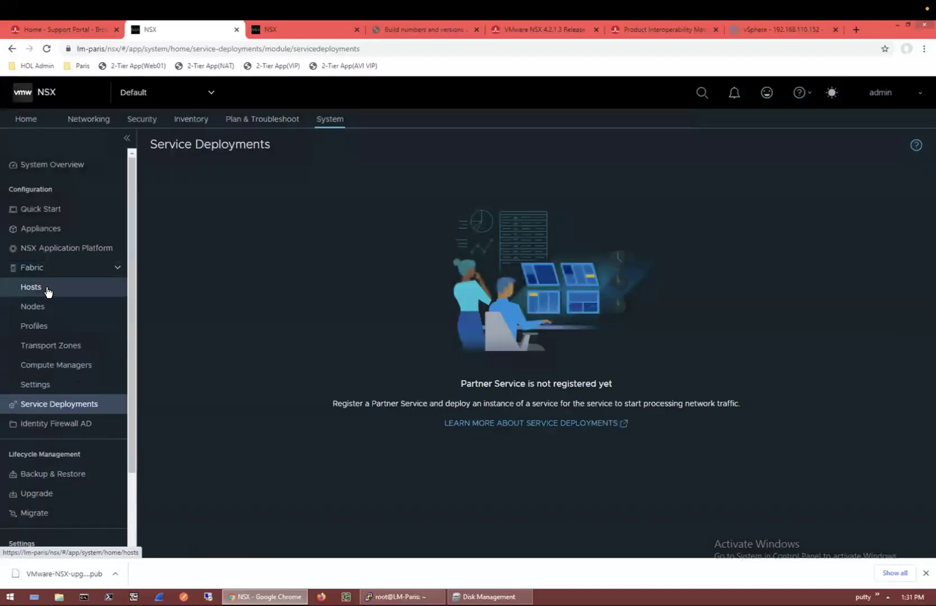
click(49, 289)
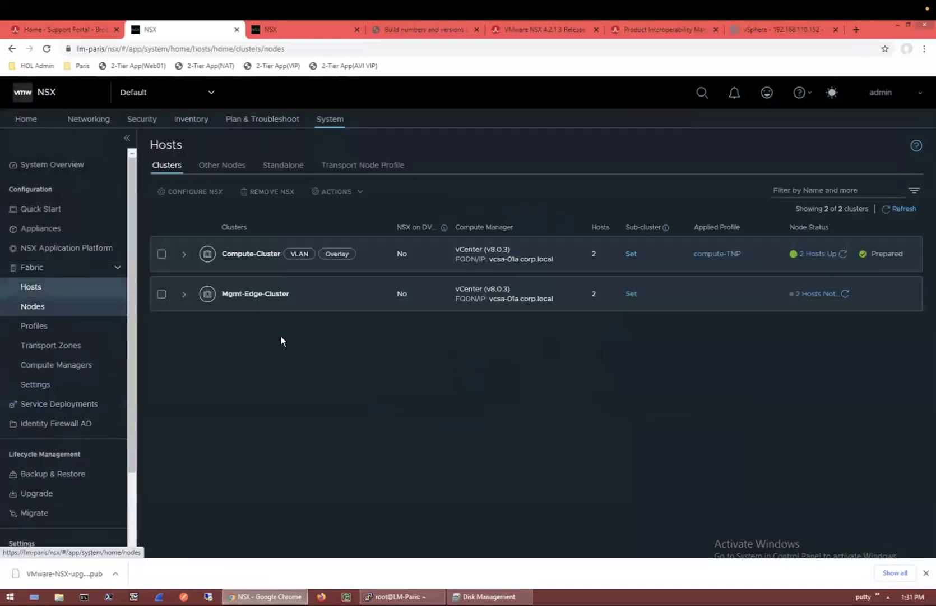
click(183, 296)
click(185, 254)
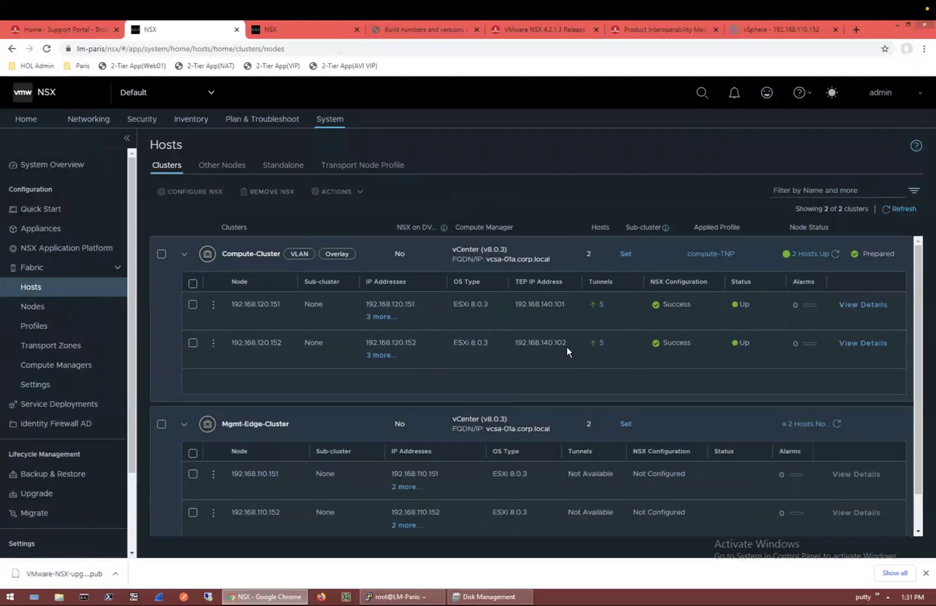
Step: Open the fabric's Nodes page
click(64, 307)
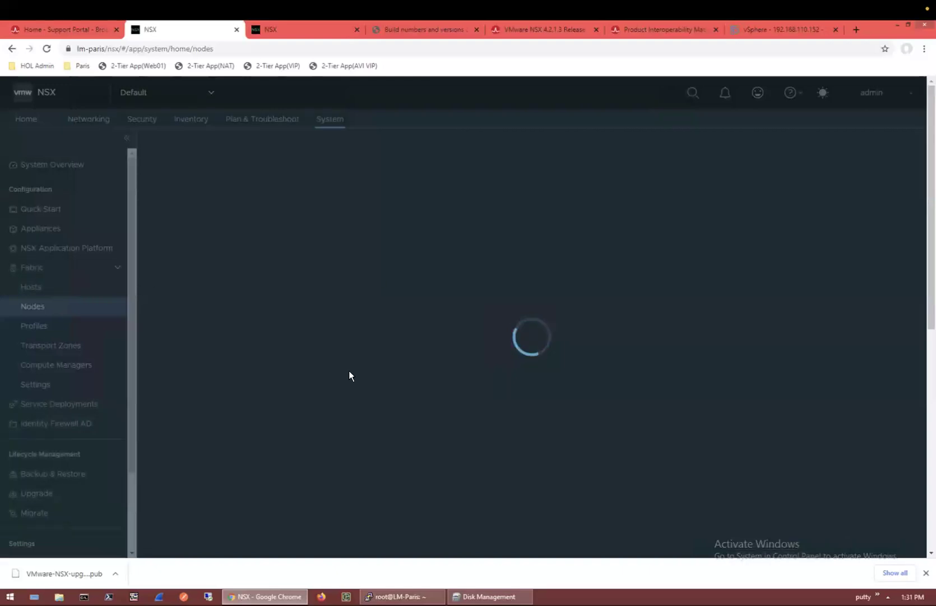